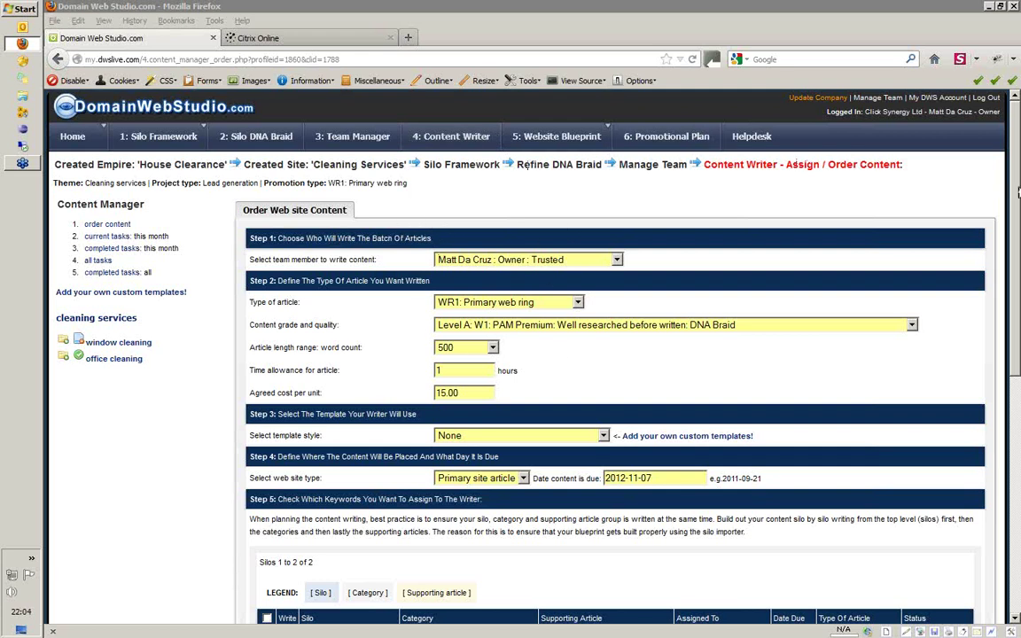
Step: Select the trusted Owner as the team member who writes the batch of articles
drag(1018, 193, 1016, 238)
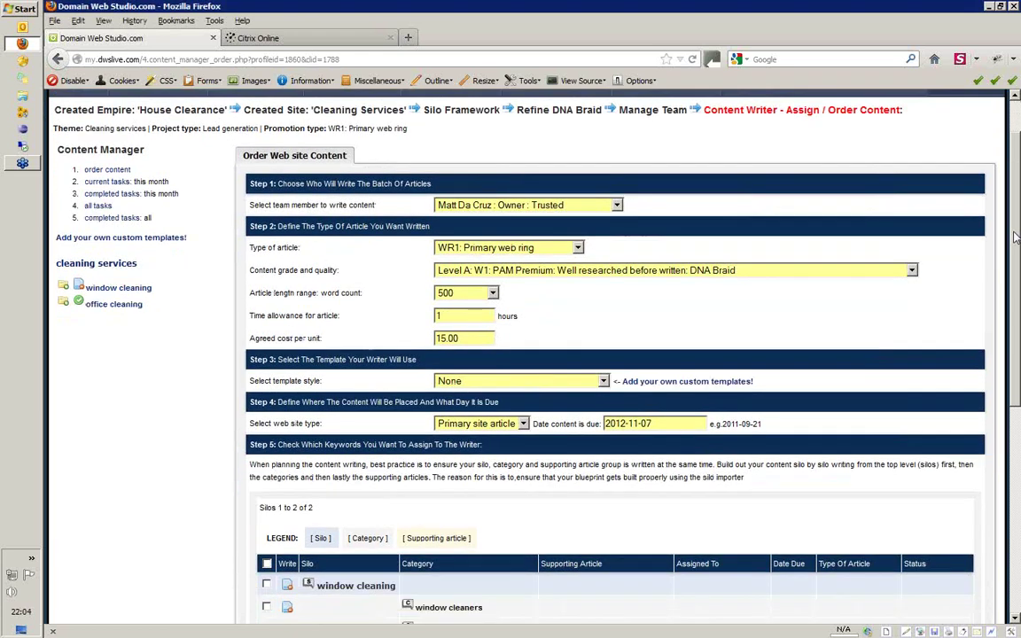
scroll(790, 213, up, 1)
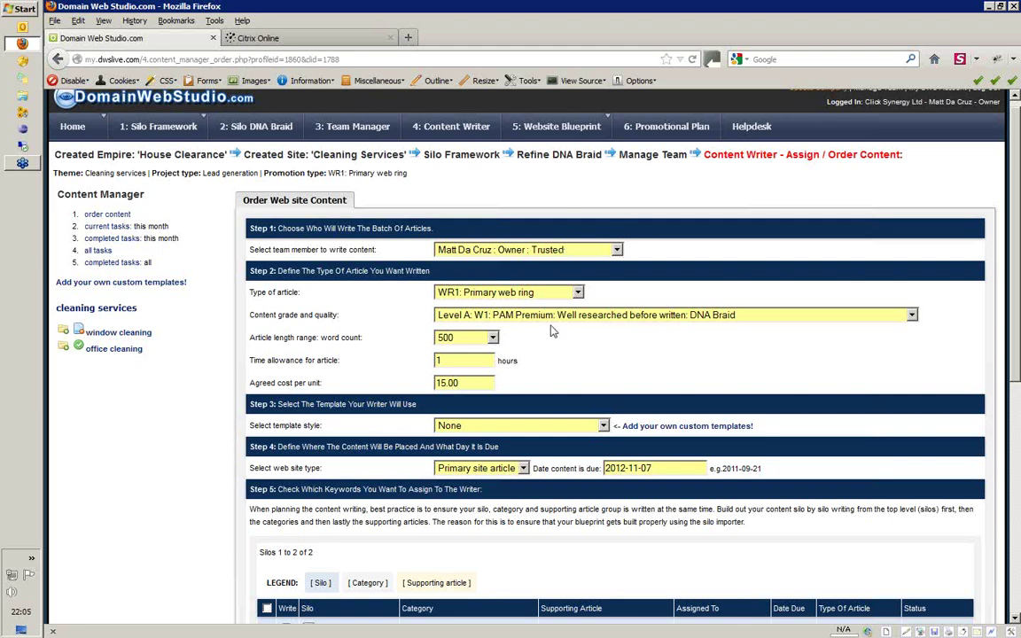
click(618, 252)
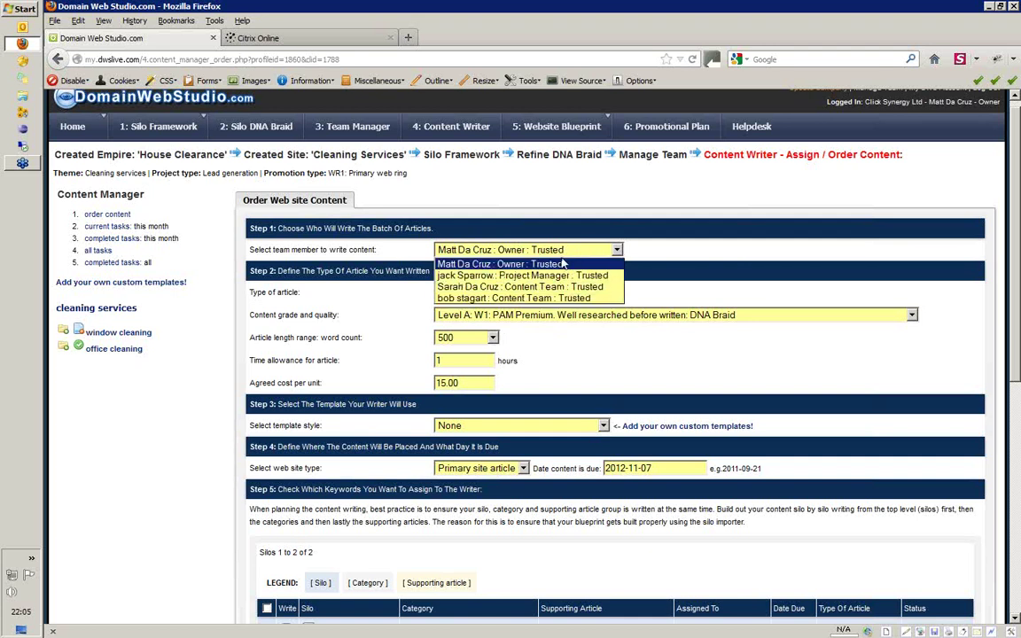
click(532, 263)
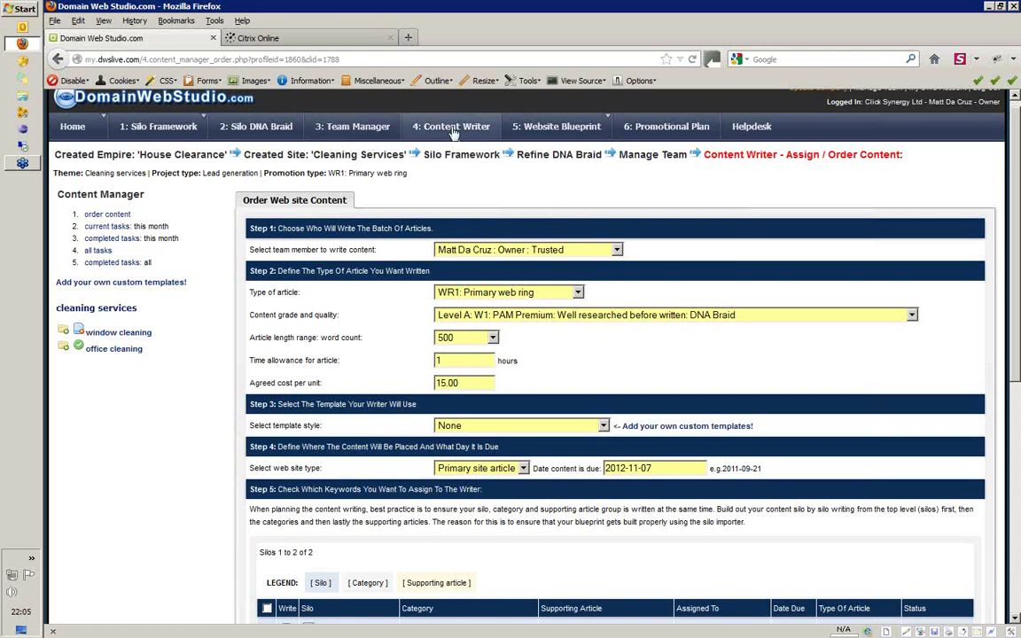
click(443, 251)
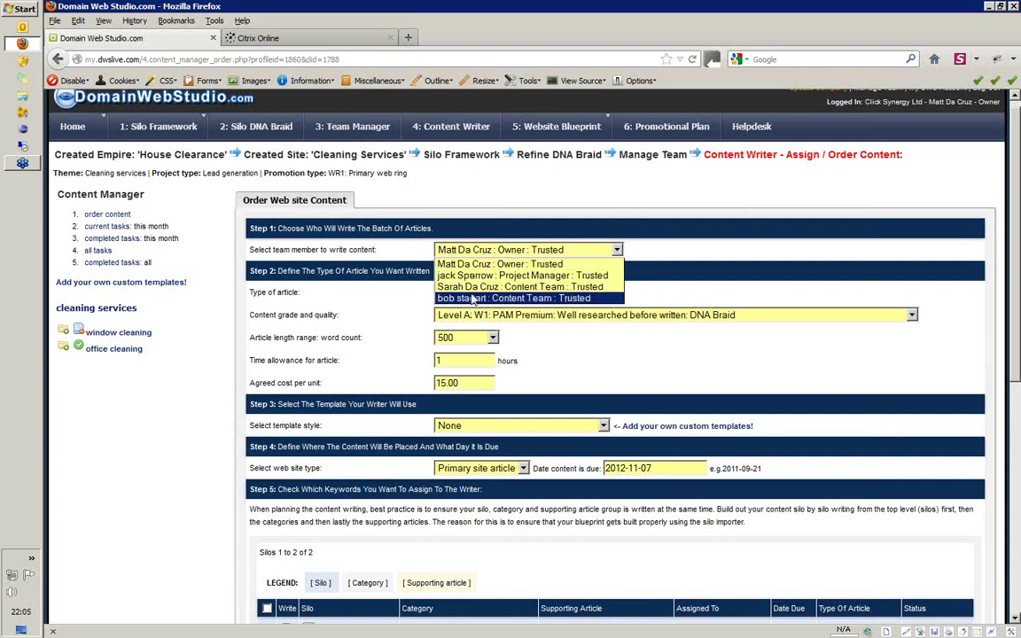
click(423, 282)
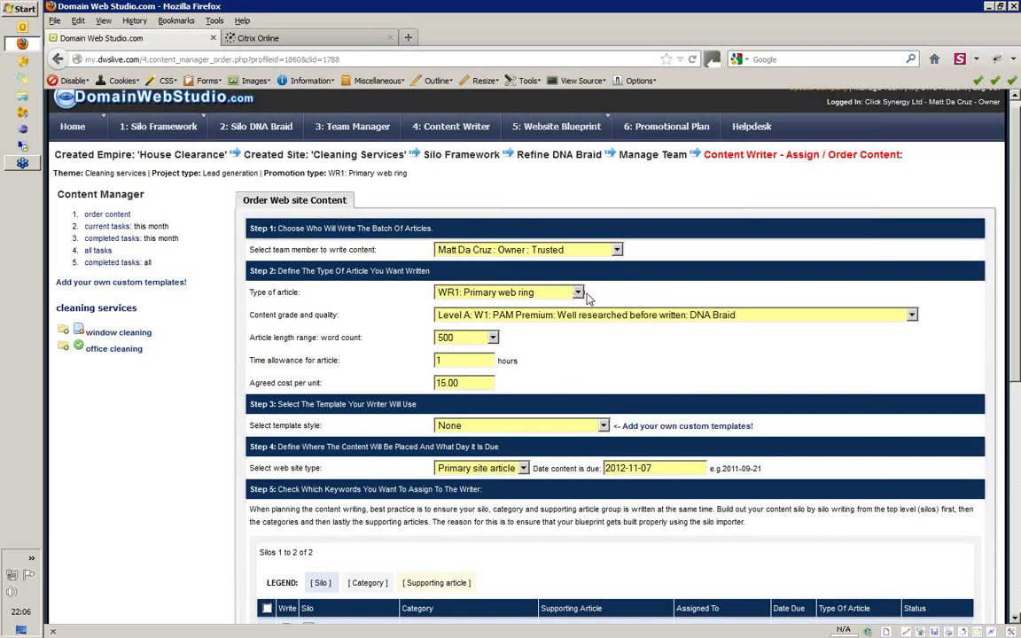
Step: Choose WR1: Primary web ring as the type of article
click(578, 294)
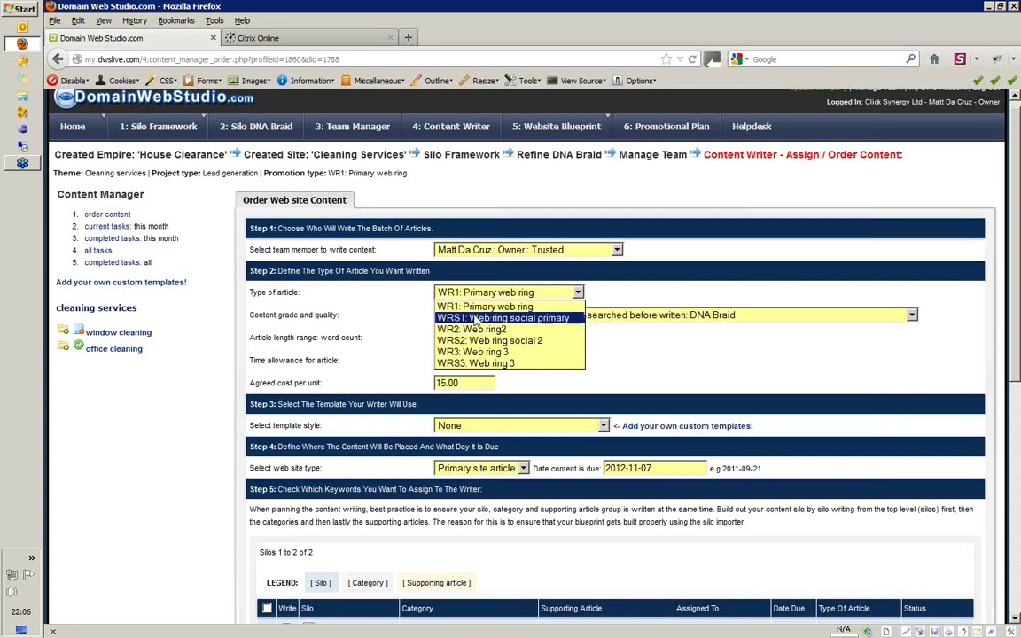
click(464, 304)
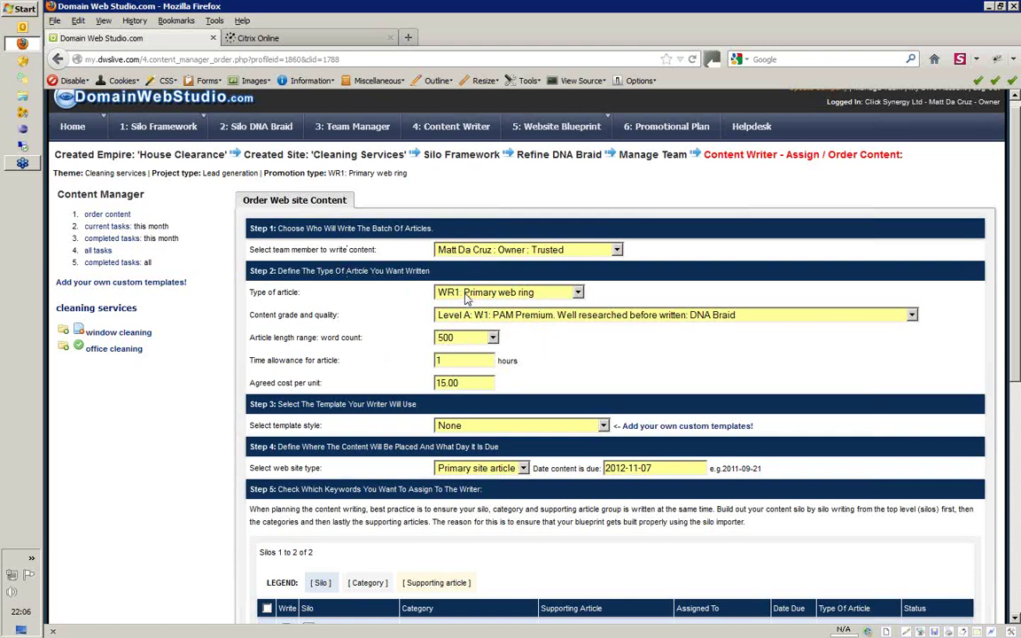
click(579, 294)
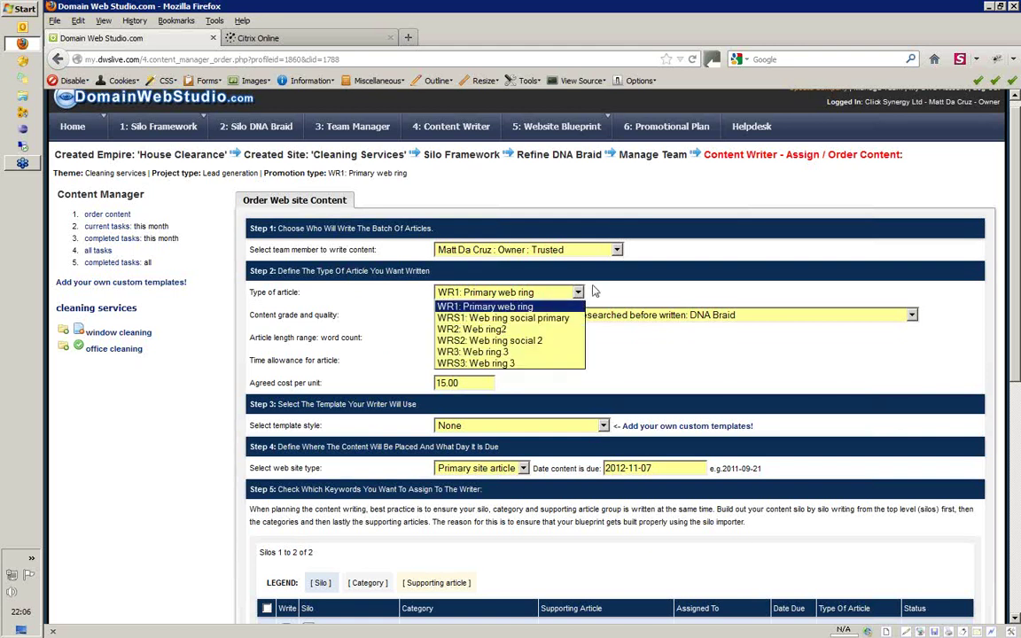
click(580, 294)
Step: Set the content grade and quality to Level E: W3: Outer ring: not proofed spun content: keywords embedded
click(591, 317)
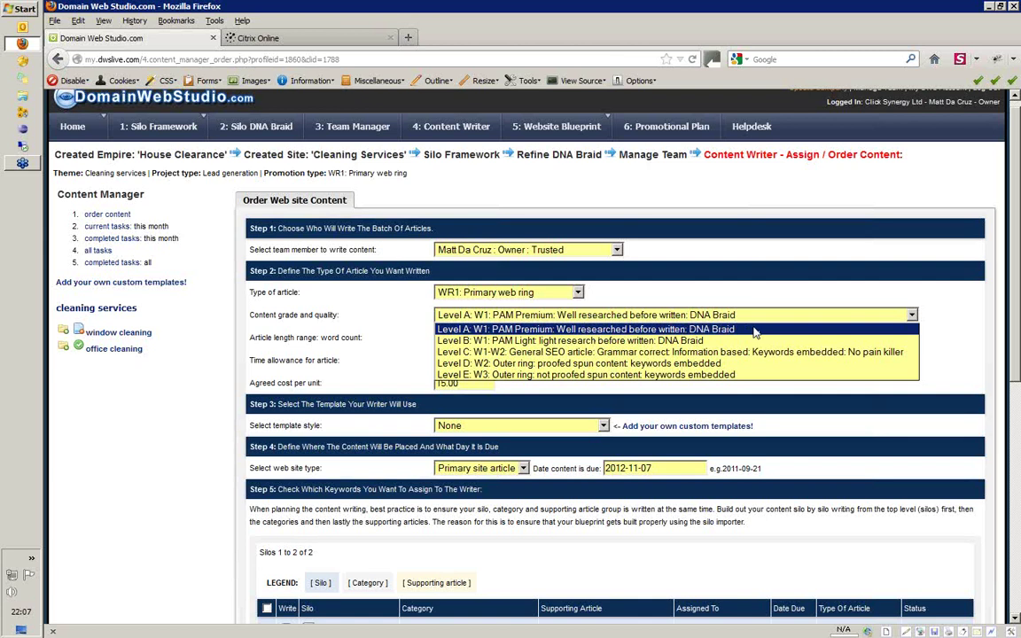
key(Down)
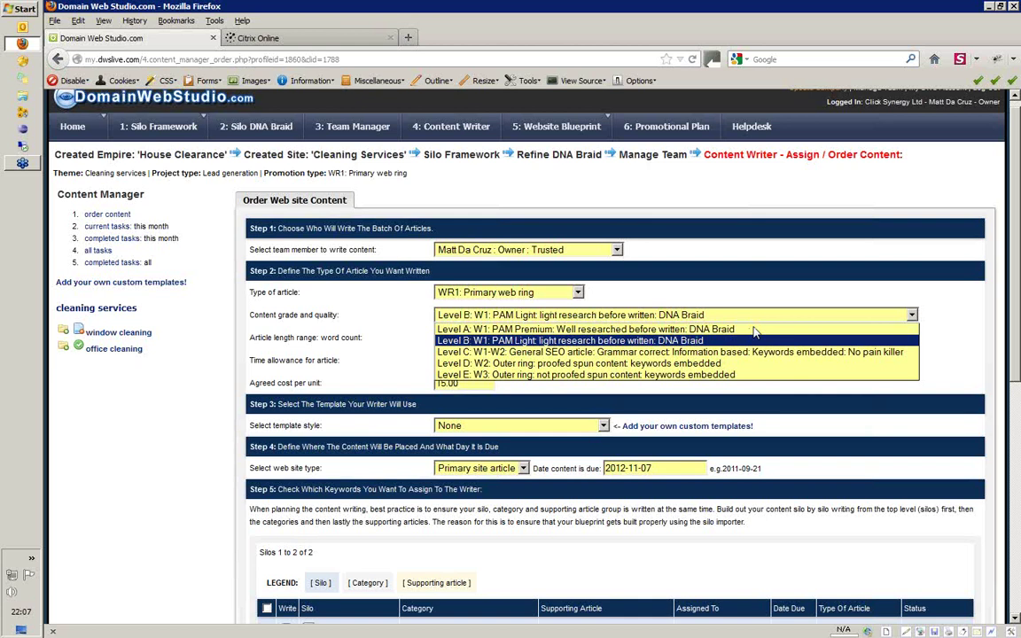
key(Down)
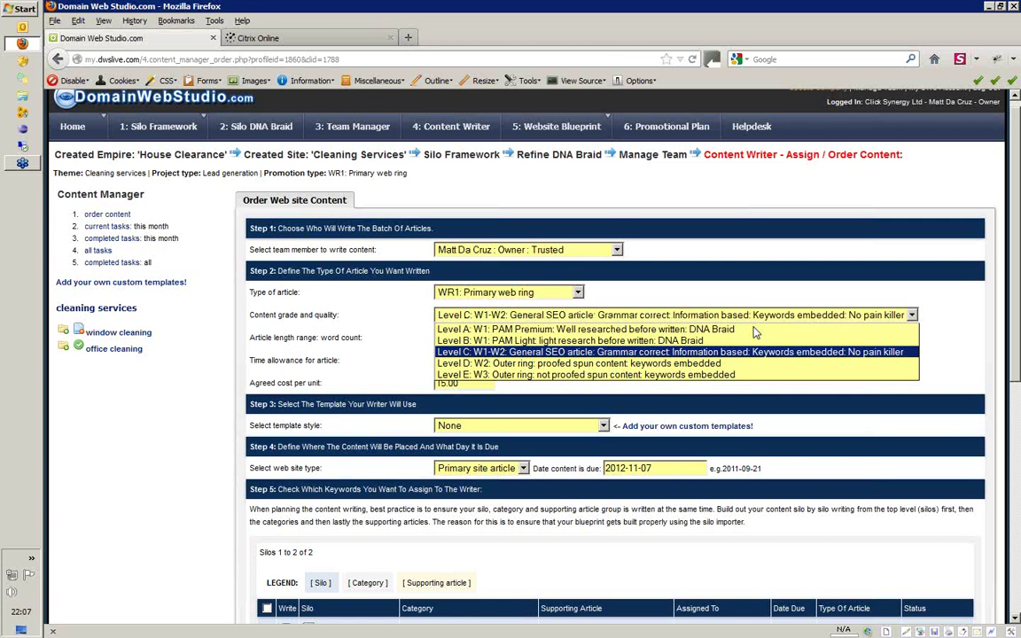
key(Down)
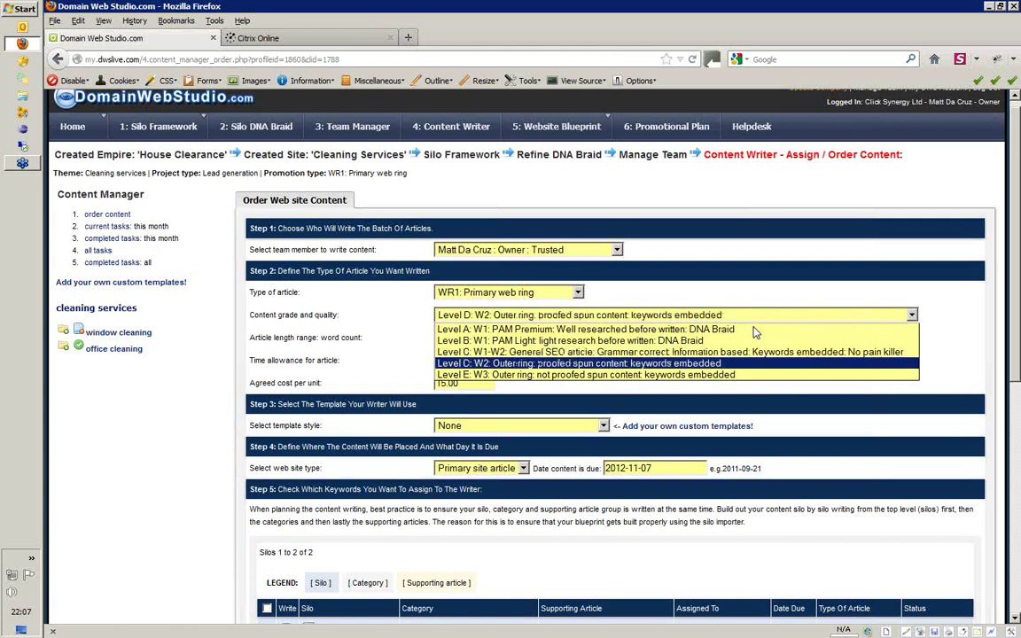
key(Down)
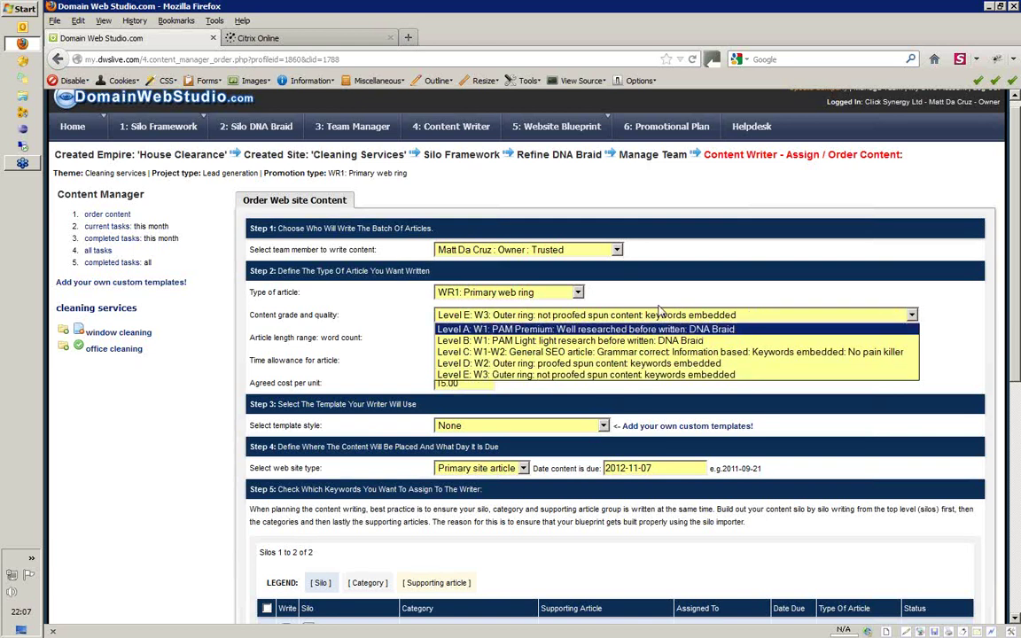
click(585, 375)
Step: Try the WRS3: Web ring 3 and WR3: Web ring 3 article types and return to WR1: Primary web ring
click(559, 293)
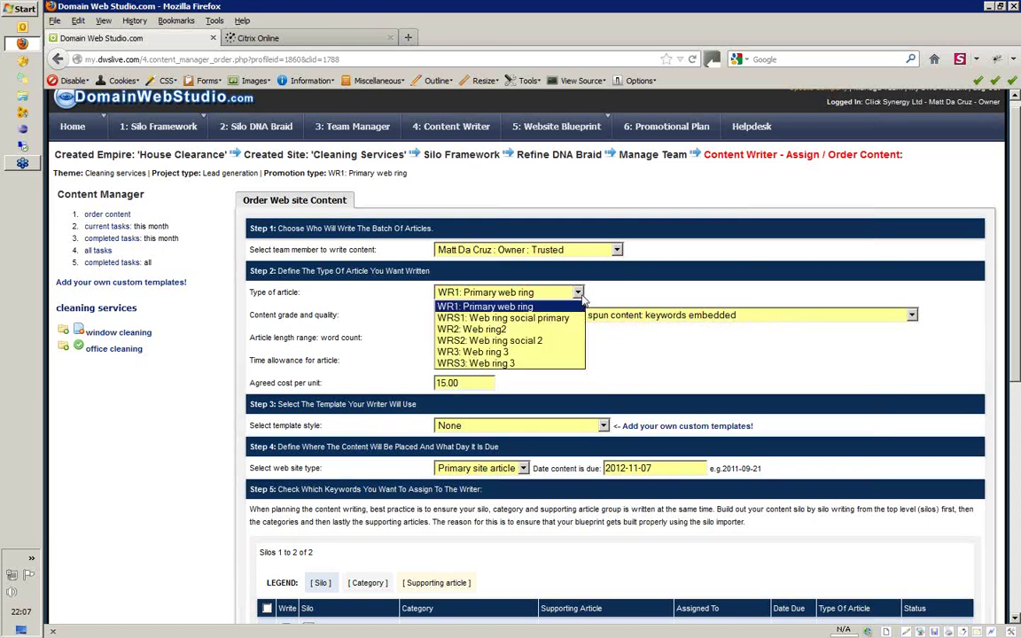
click(529, 365)
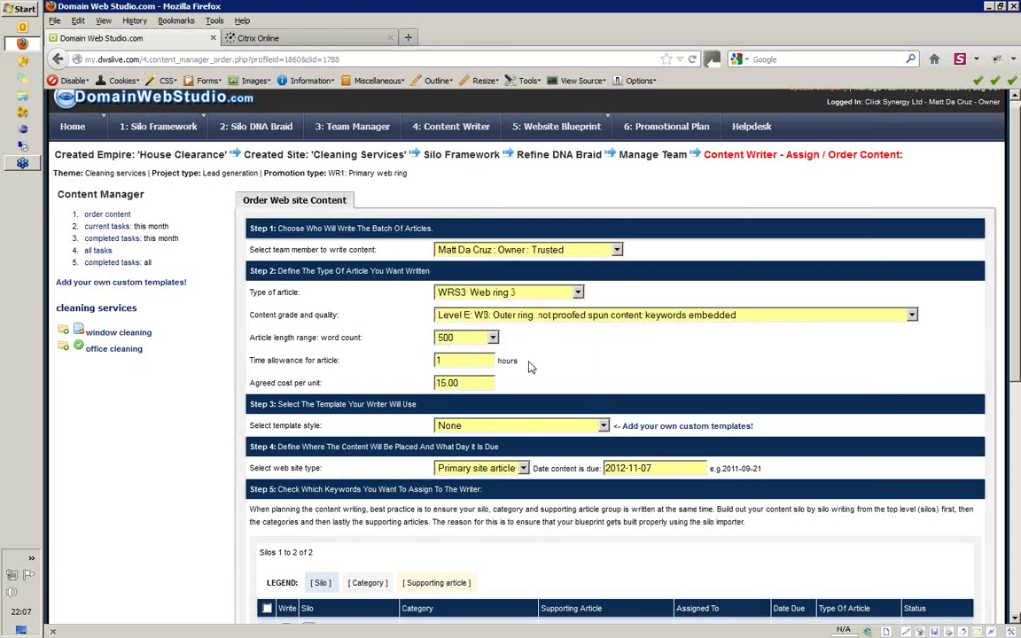
click(577, 294)
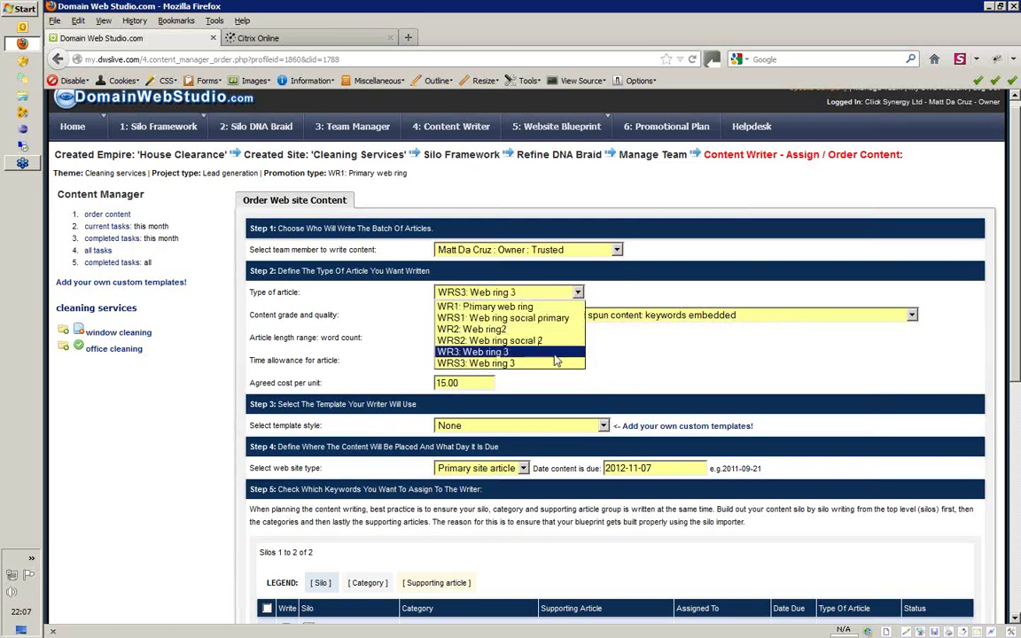
click(497, 352)
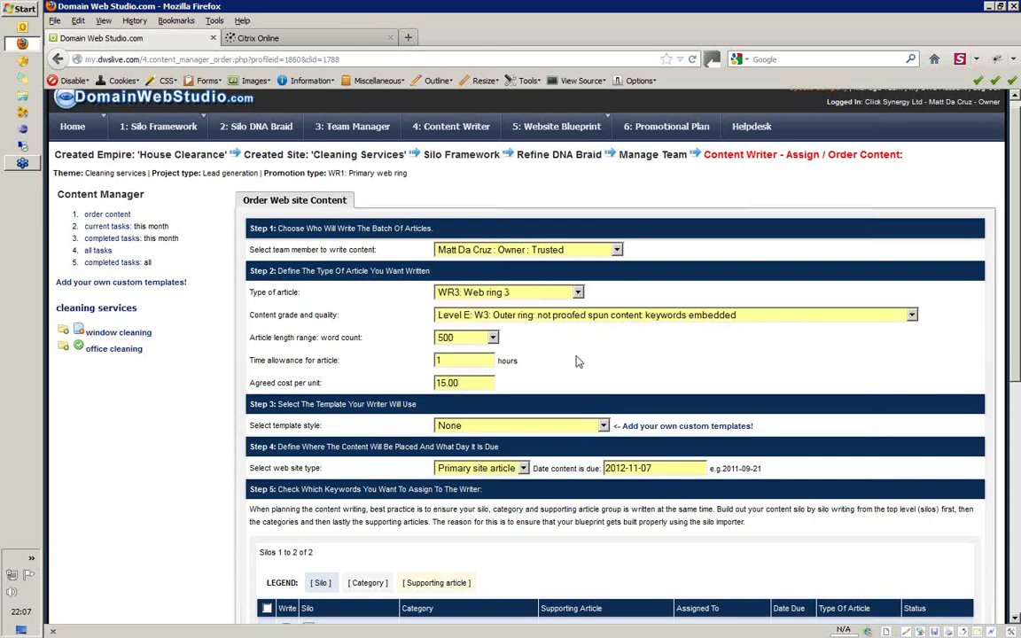
click(532, 293)
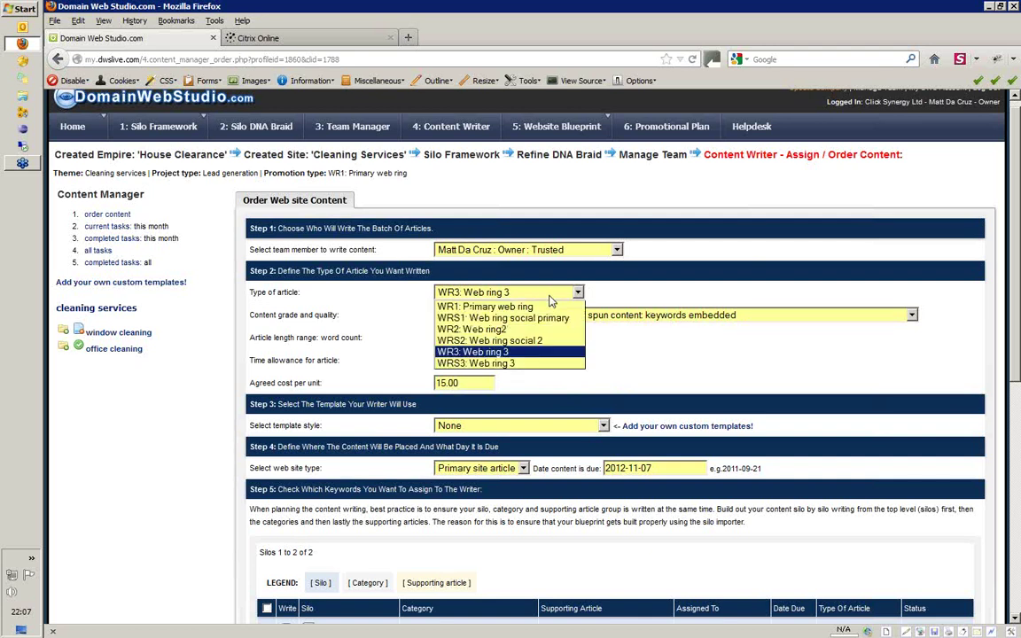
click(497, 303)
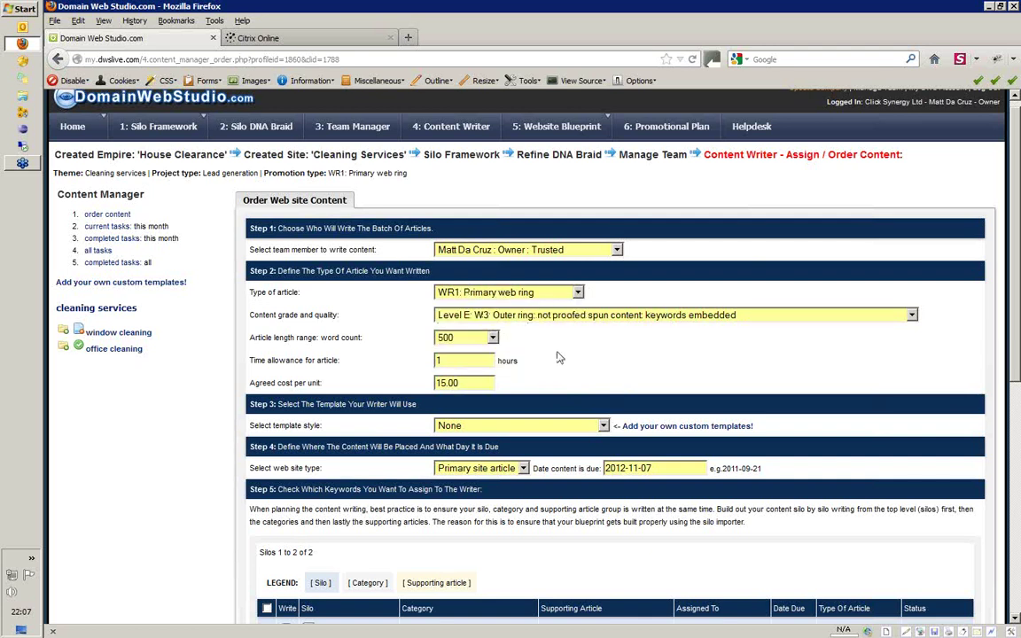
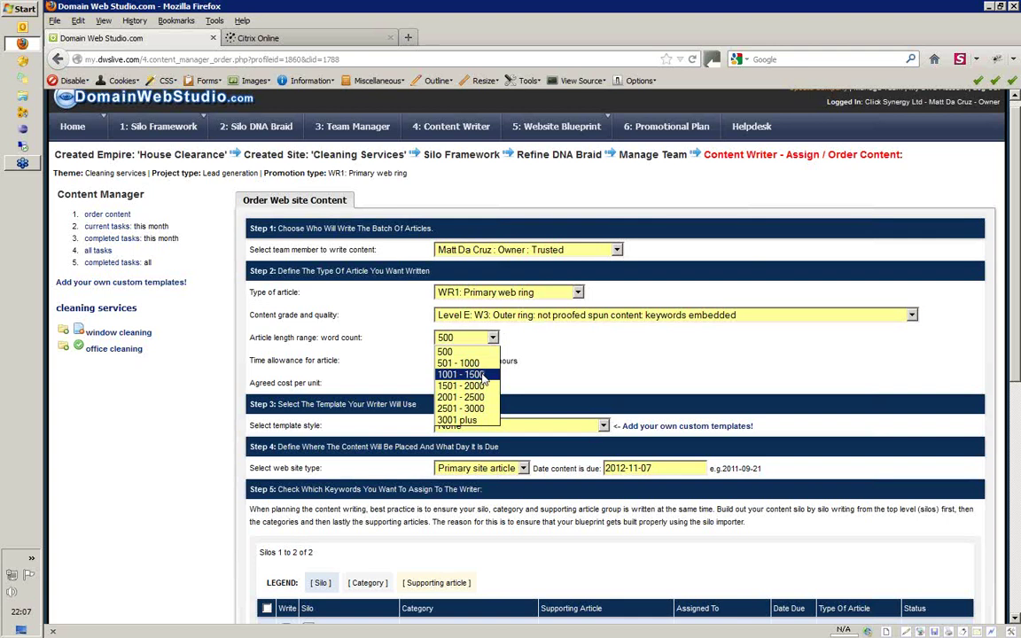
Step: Keep the article length at 500 words and set the content grade to Level A: W1: PAM Premium: Well researched before written: DNA Braid
click(545, 353)
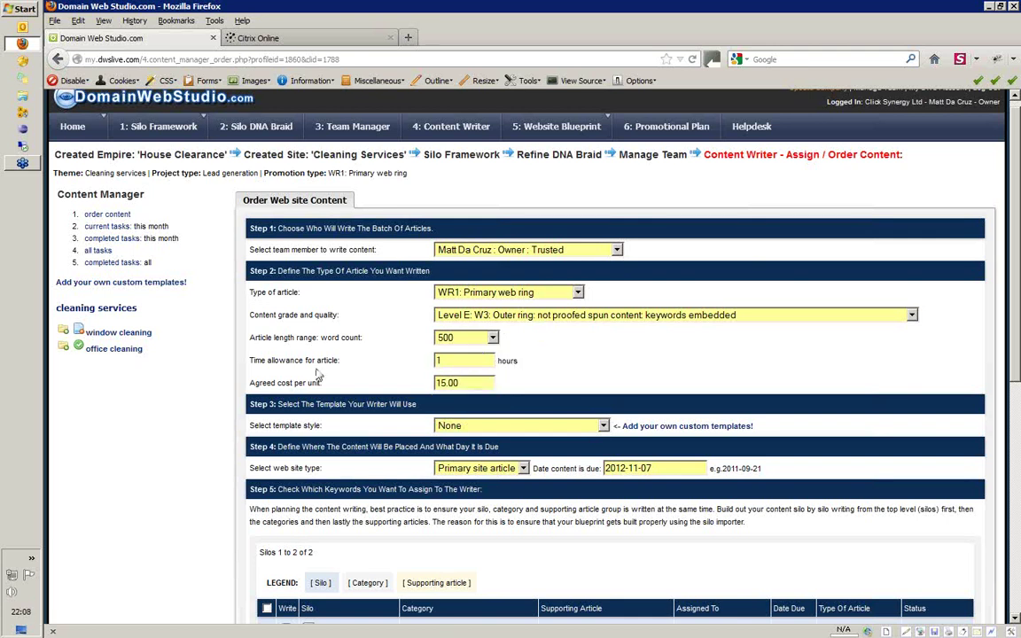
double_click(441, 360)
click(461, 315)
click(465, 346)
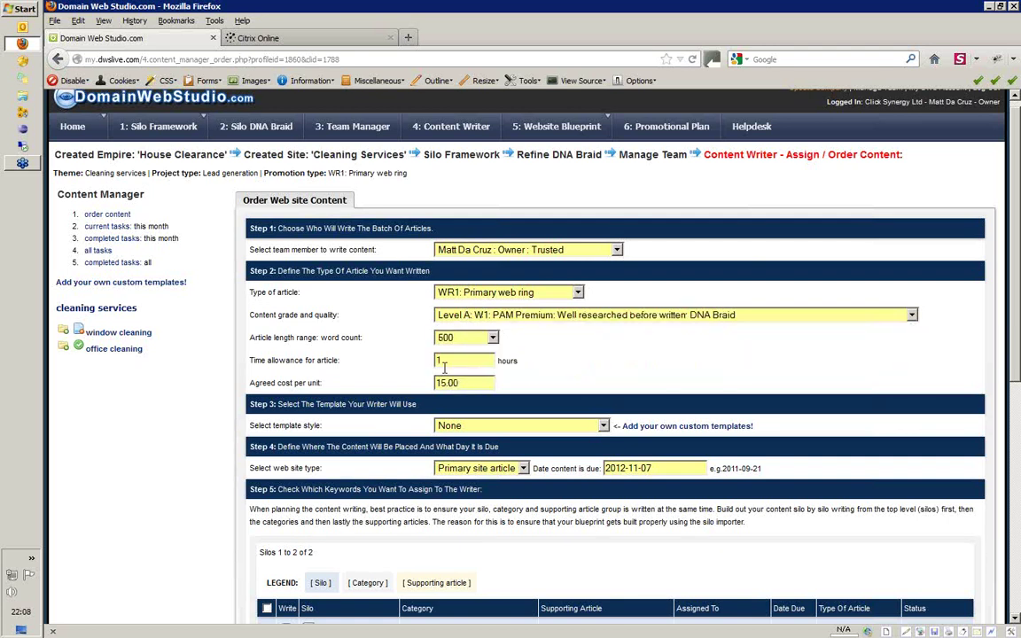
Step: Enter 1 hour as the time allowance for the article
drag(444, 367, 422, 362)
drag(462, 383, 428, 383)
key(shift+Tab)
text(1)
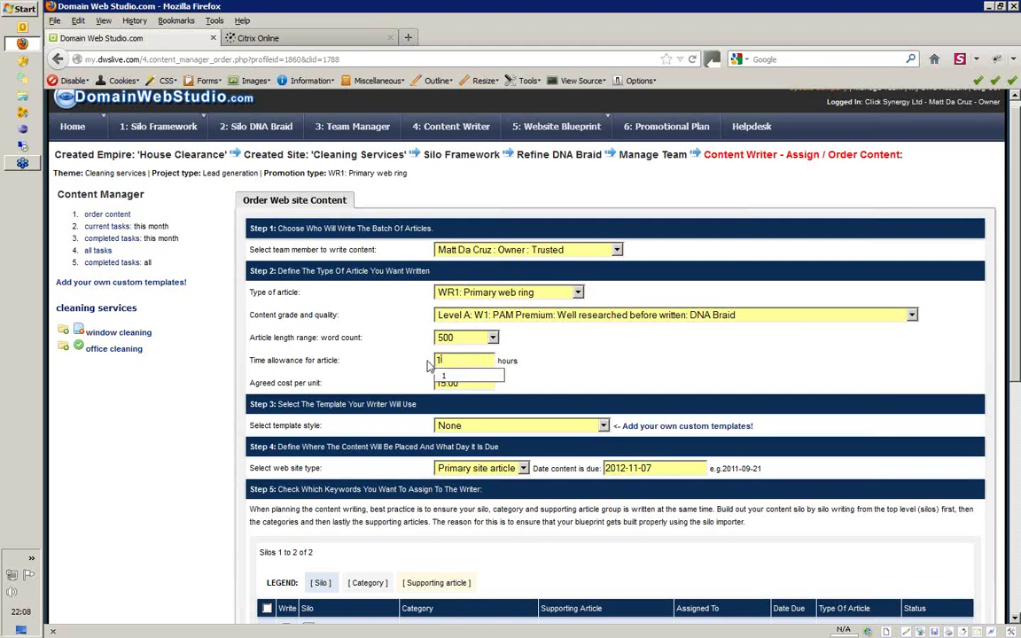
key(Tab)
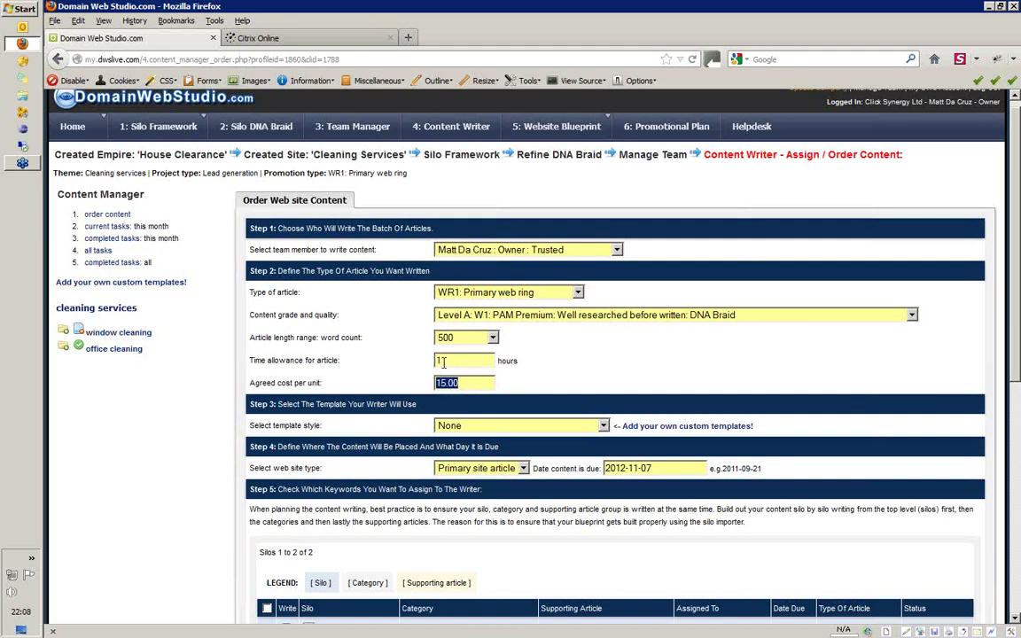
Step: Set the time allowance for the article to 4 hours
double_click(443, 361)
double_click(463, 384)
key(shift+Tab)
text(4.)
key(BackSpace)
click(461, 375)
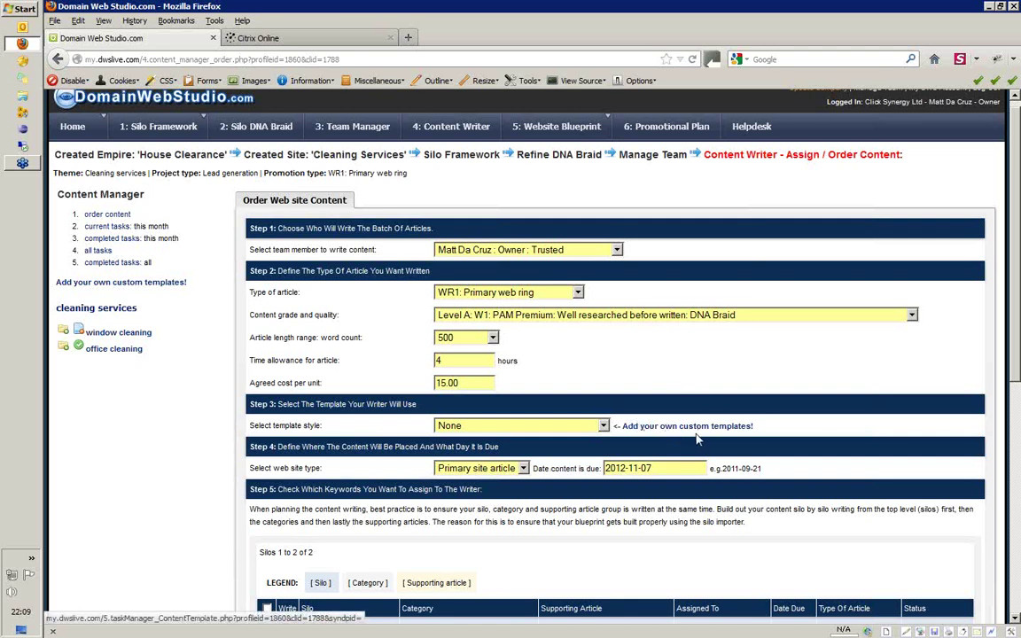
Step: Open the custom templates page in a separate browser tab and set the order's template style to "__ Ways To Lose ________ In 7 Days"
middle_click(151, 283)
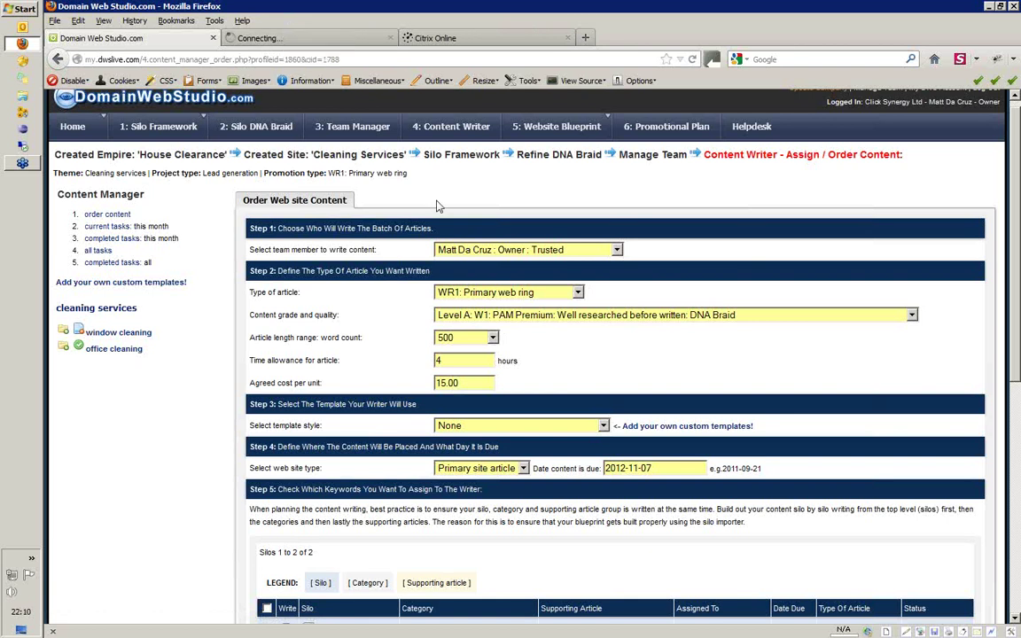
click(603, 426)
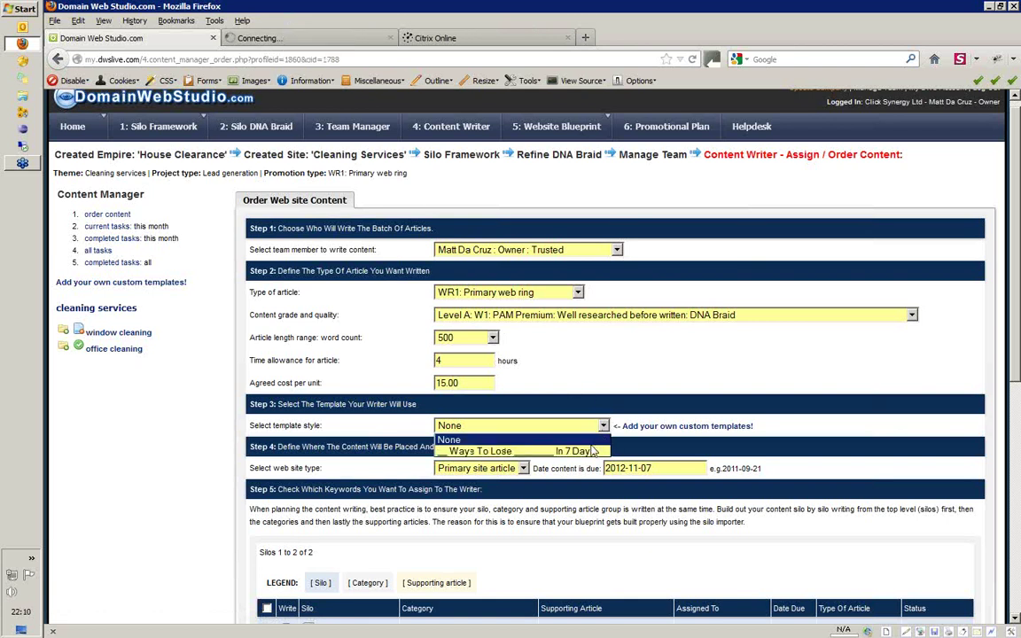
click(532, 451)
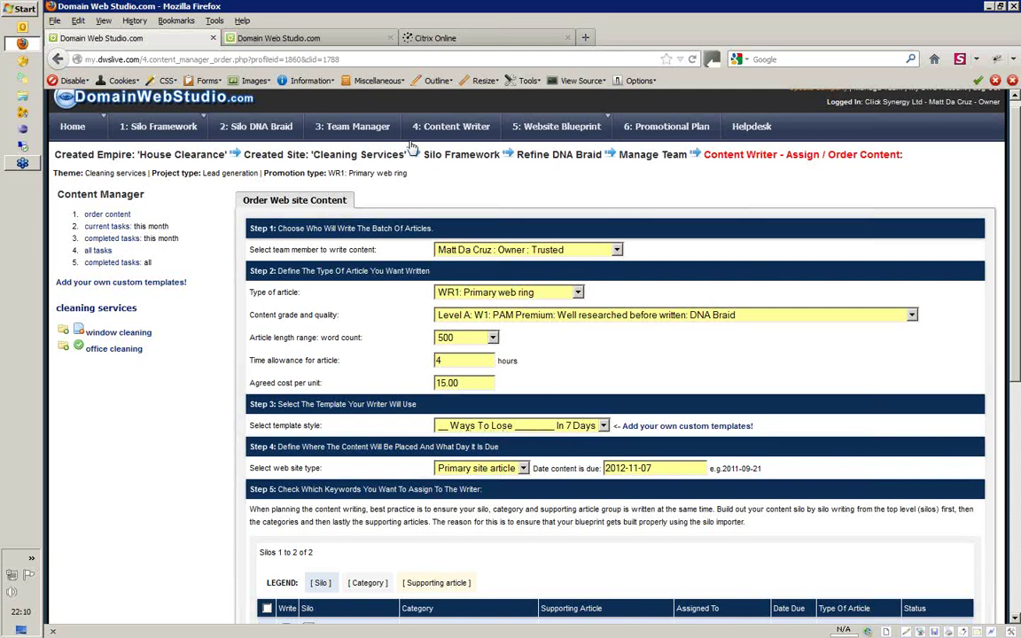
Step: Examine the Content Template creator form, including the Instruction editor and its HTML source view
click(278, 38)
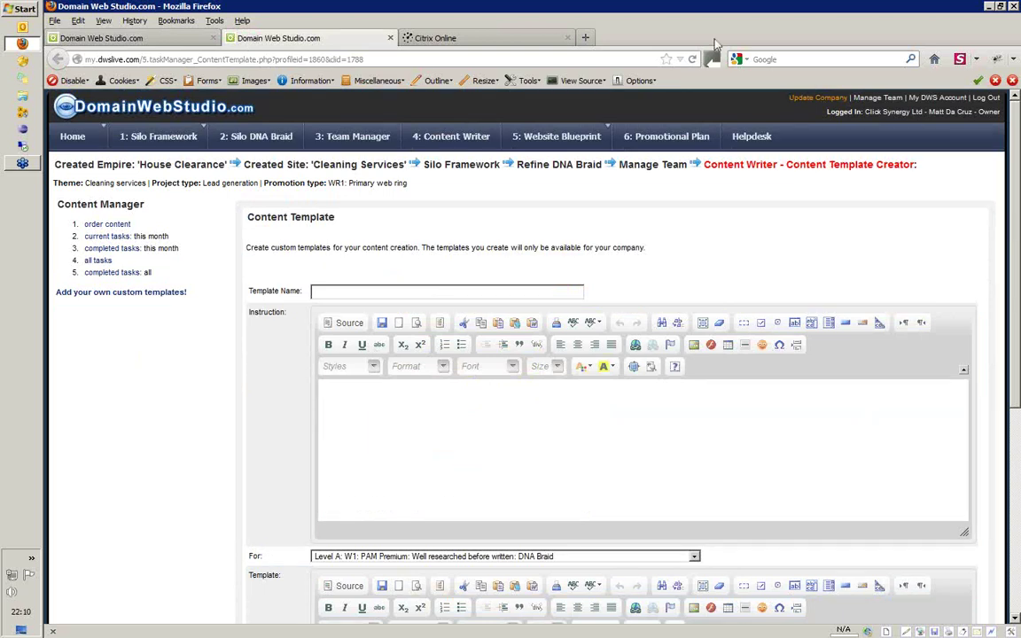
click(153, 45)
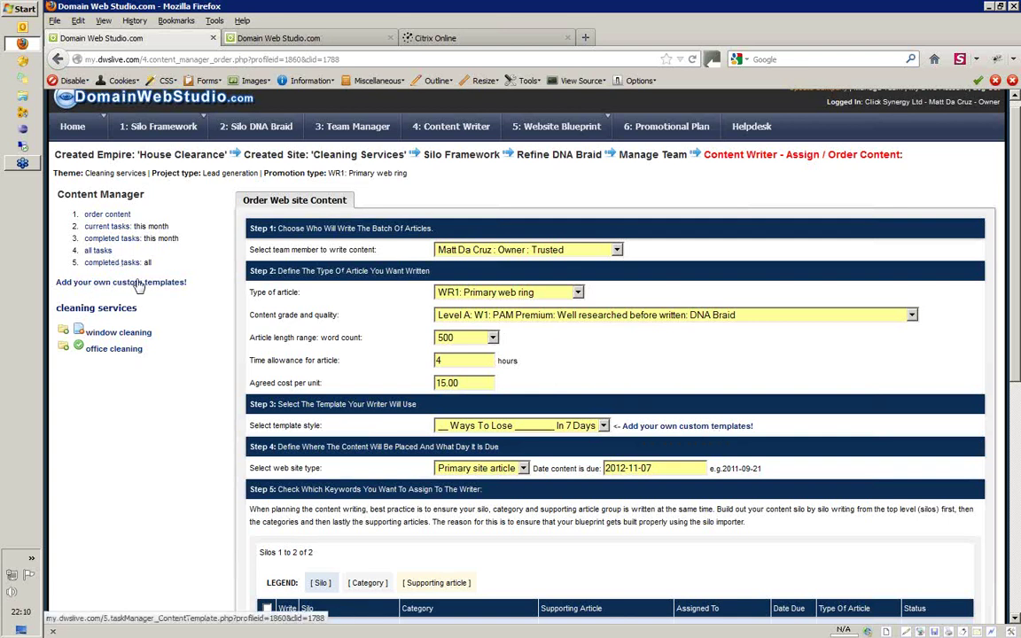
click(277, 38)
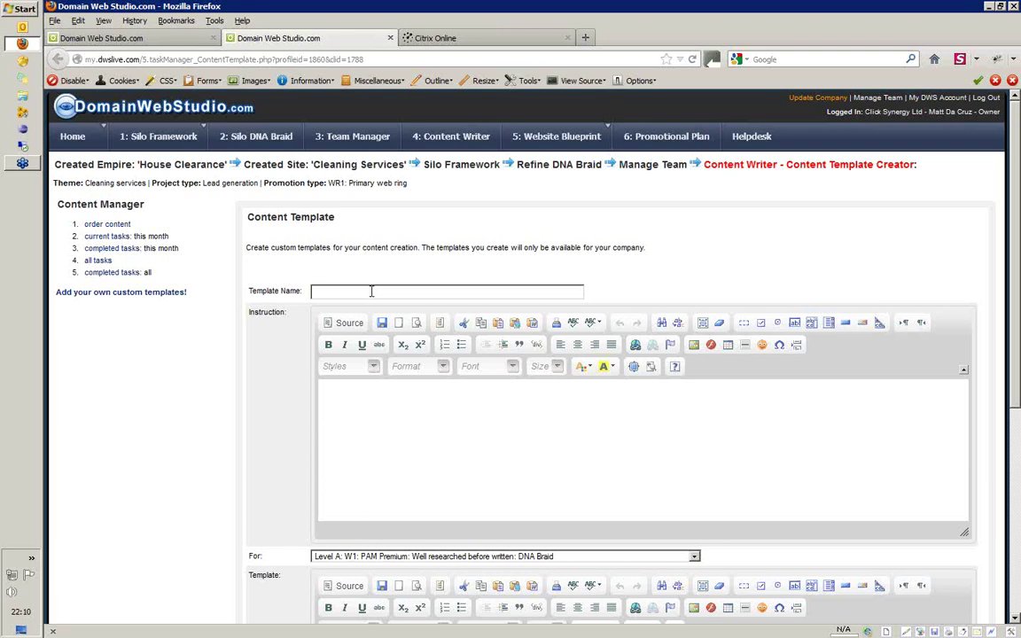
click(386, 422)
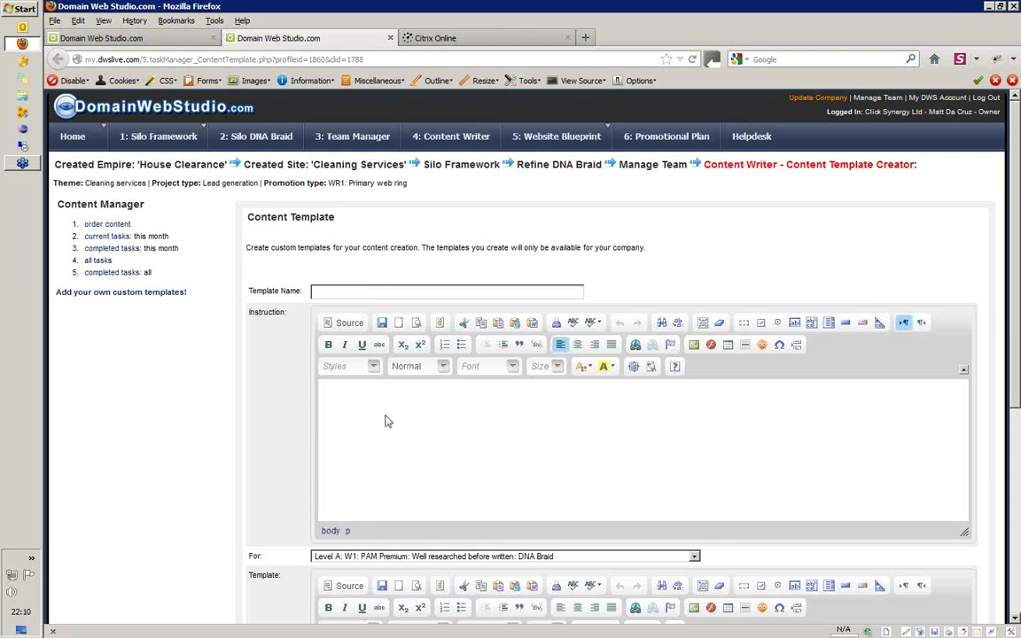
click(348, 323)
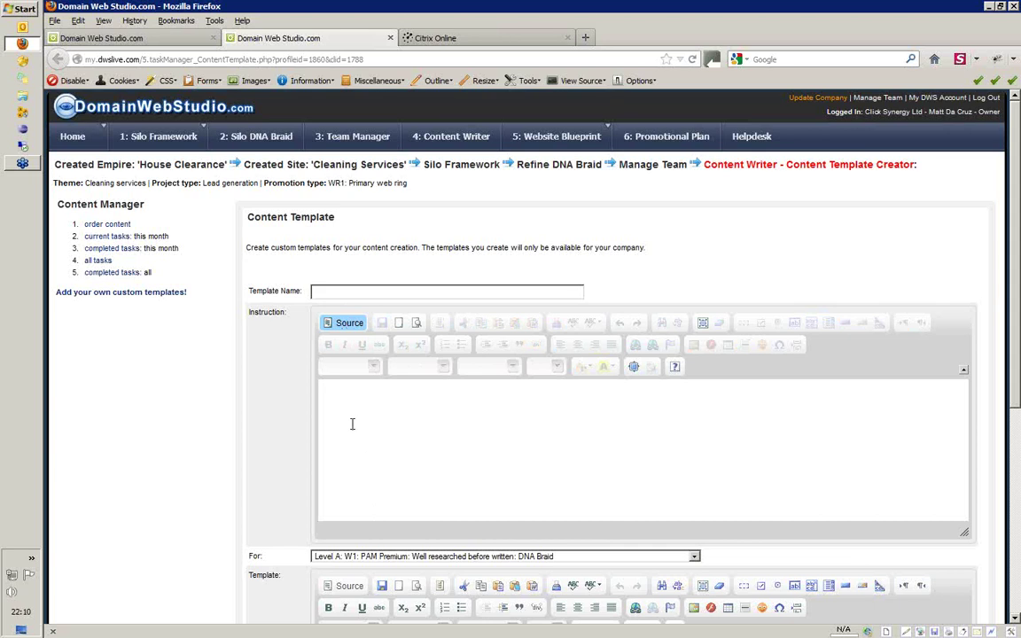
click(346, 323)
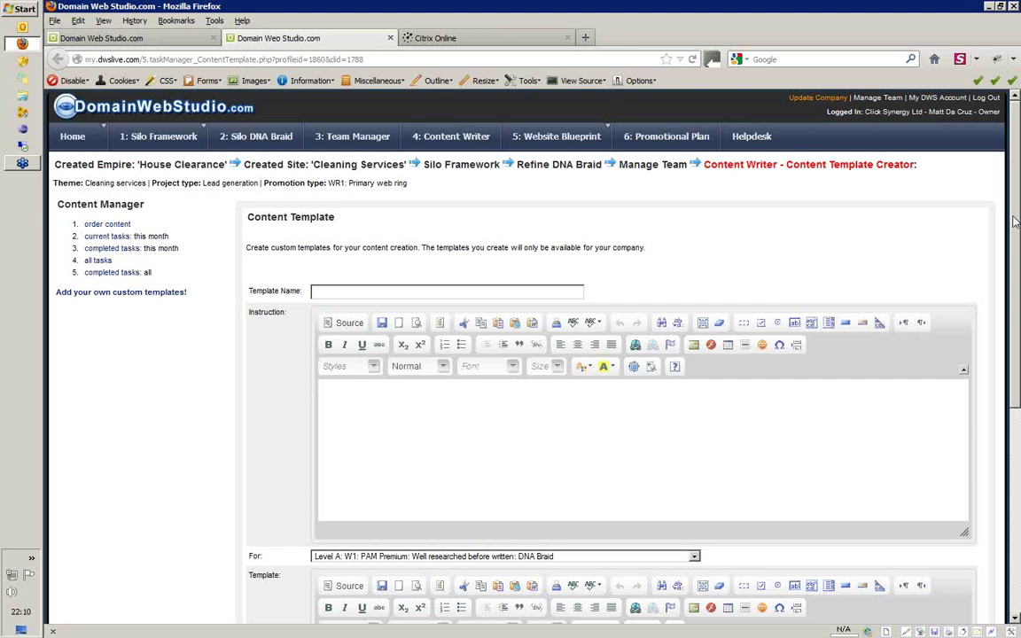
Step: Check the content level options for a custom template and open the saved "__ Ways To Lose ________ In 7 Days" template
scroll(1008, 216, down, 5)
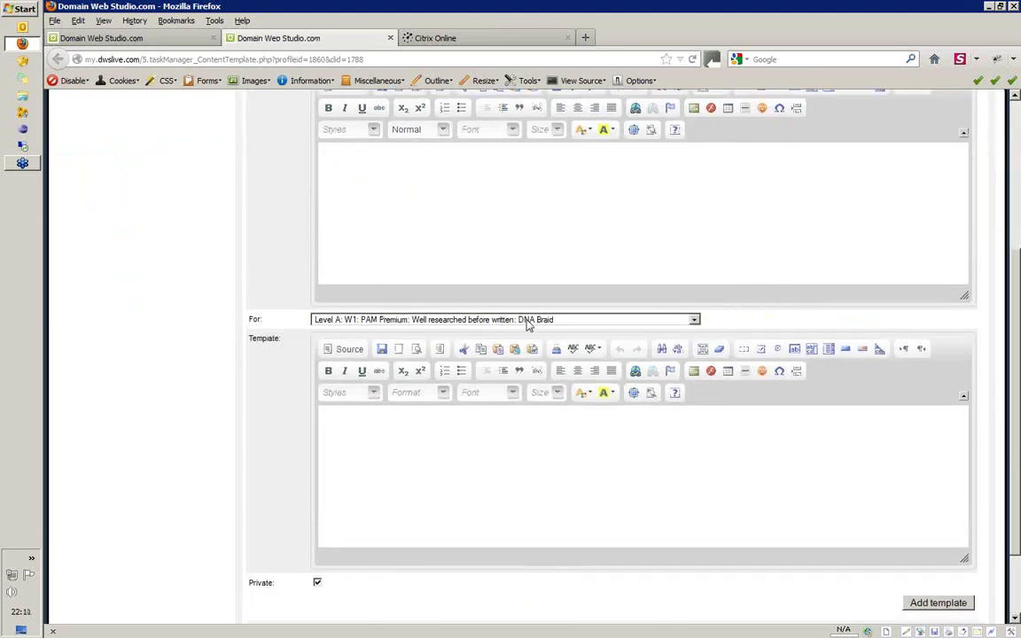
click(483, 319)
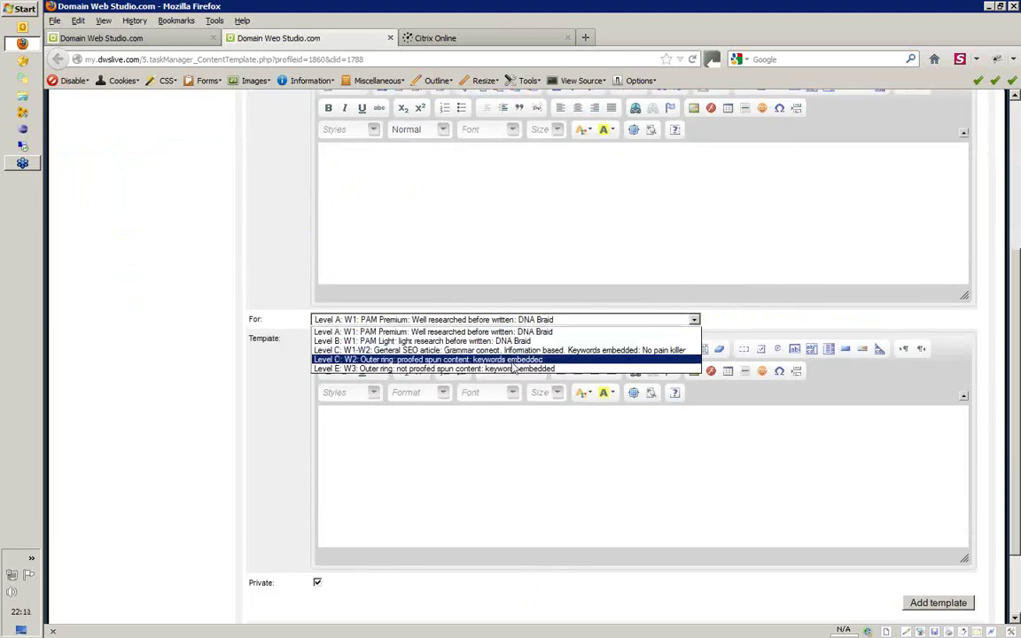
click(498, 431)
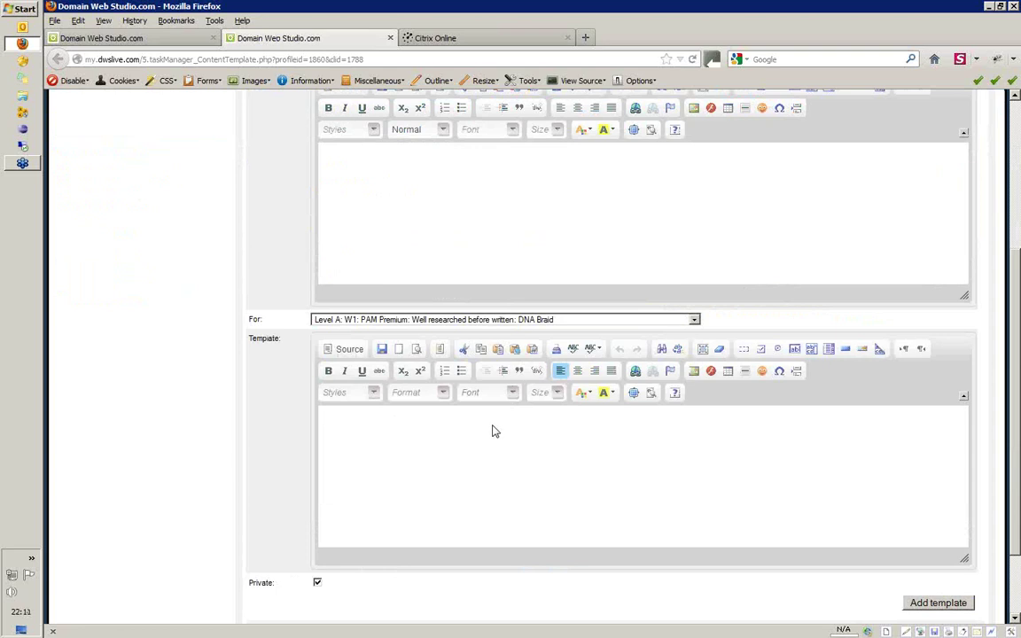
scroll(1017, 372, down, 2)
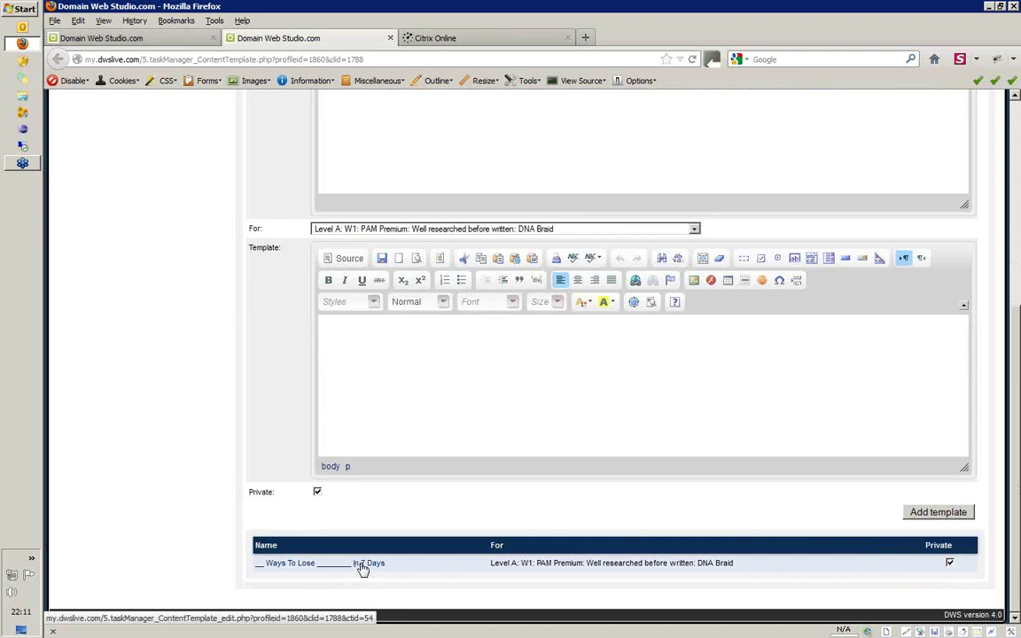
click(362, 568)
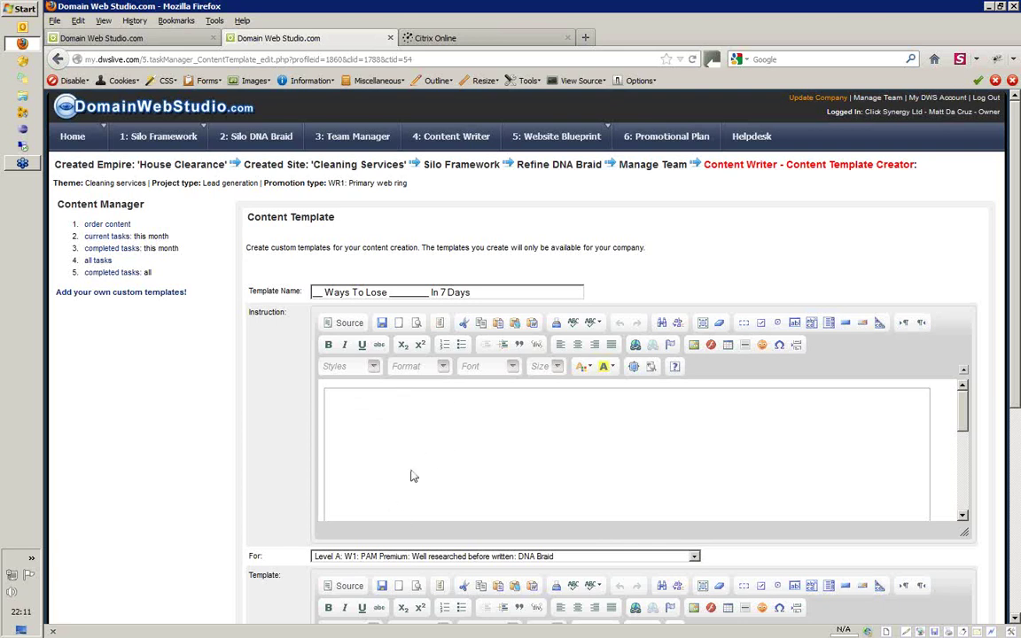
Step: Examine the saved template's Instruction HTML source and Template heading, and close its page to return to the content order
click(341, 324)
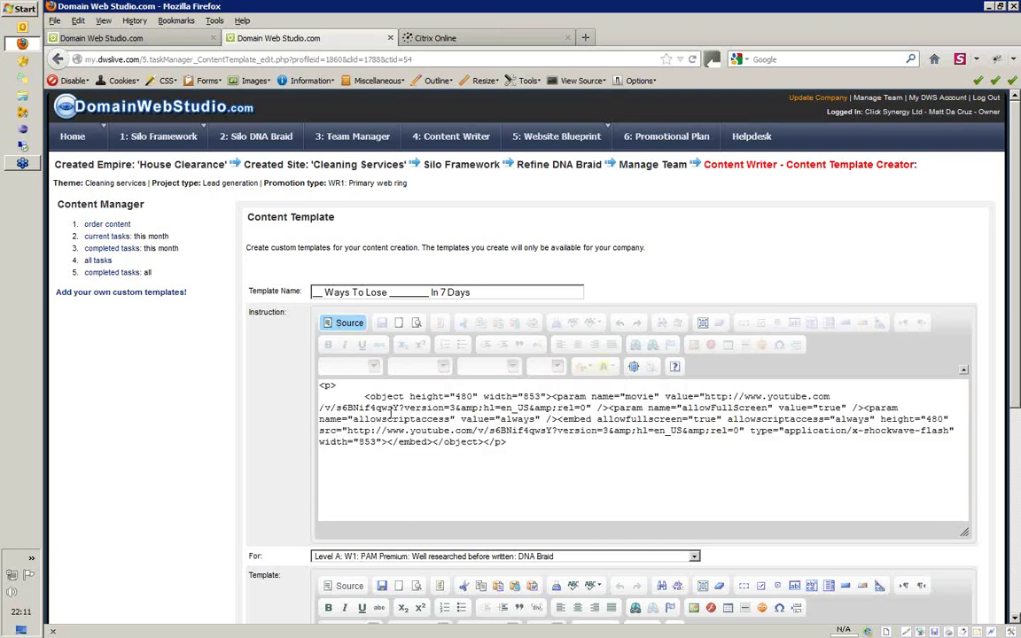
drag(511, 441, 293, 344)
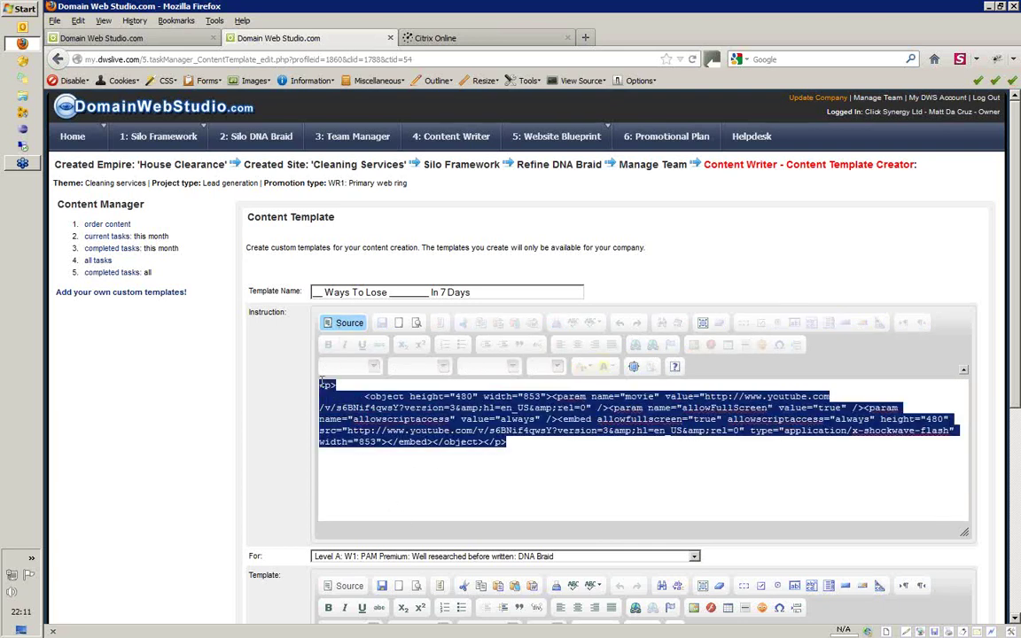
click(515, 448)
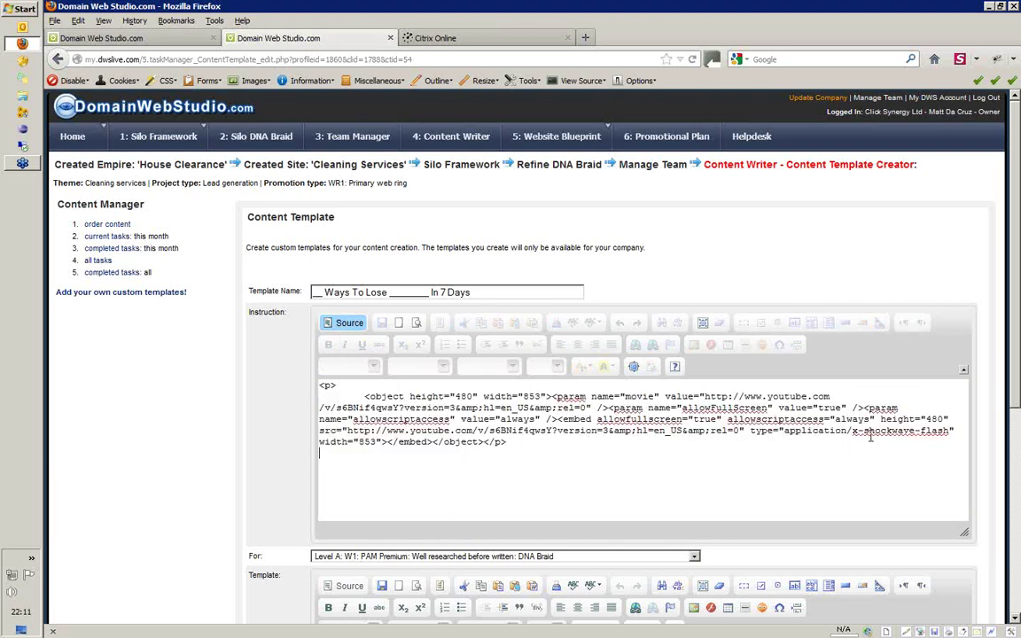
scroll(1016, 302, down, 3)
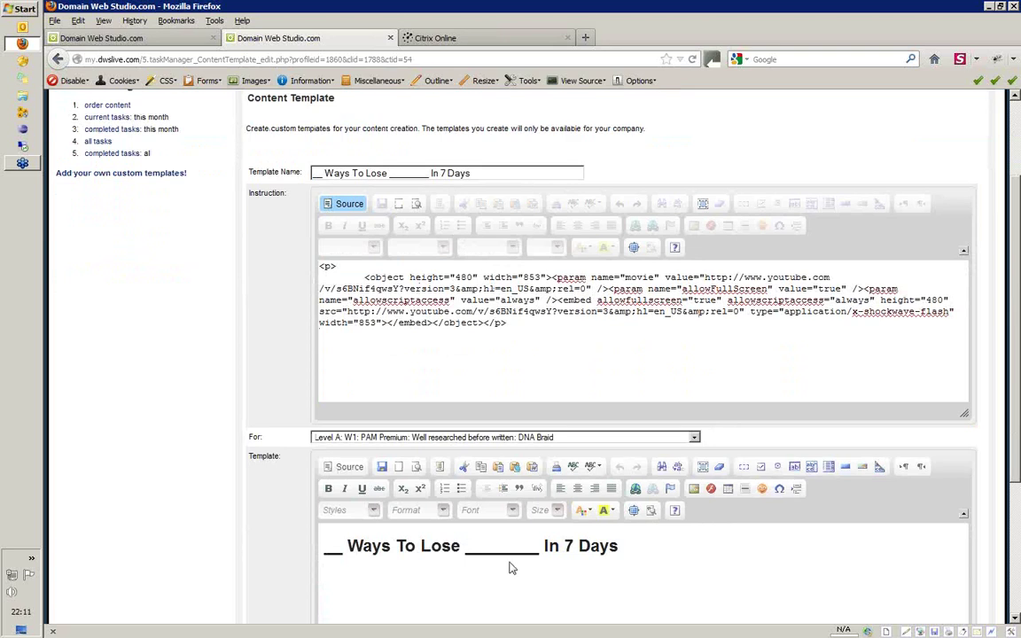
click(631, 547)
drag(631, 547, 321, 546)
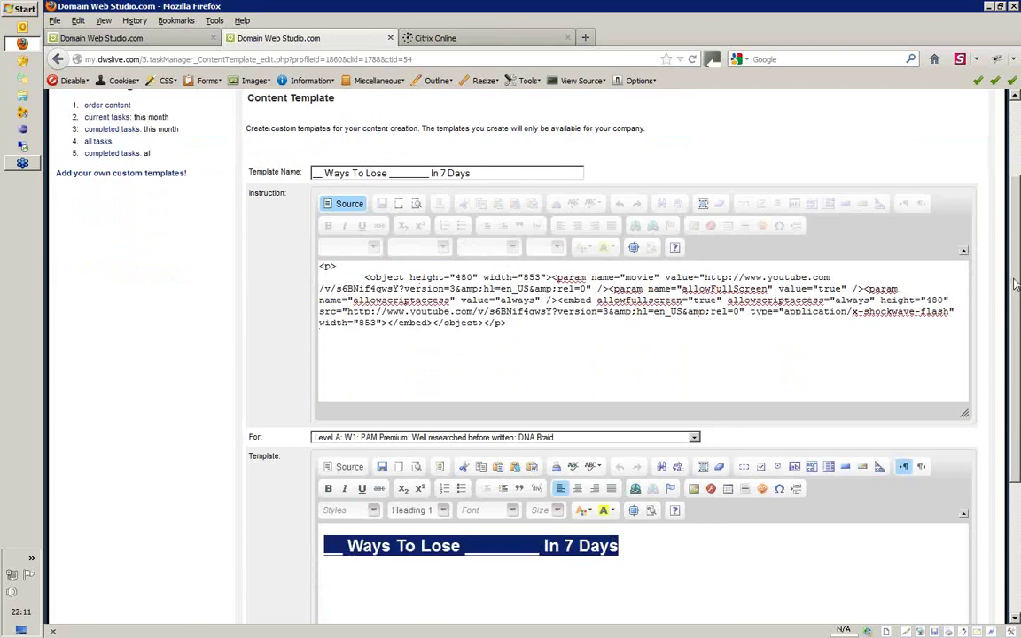
scroll(914, 255, down, 5)
scroll(531, 355, up, 6)
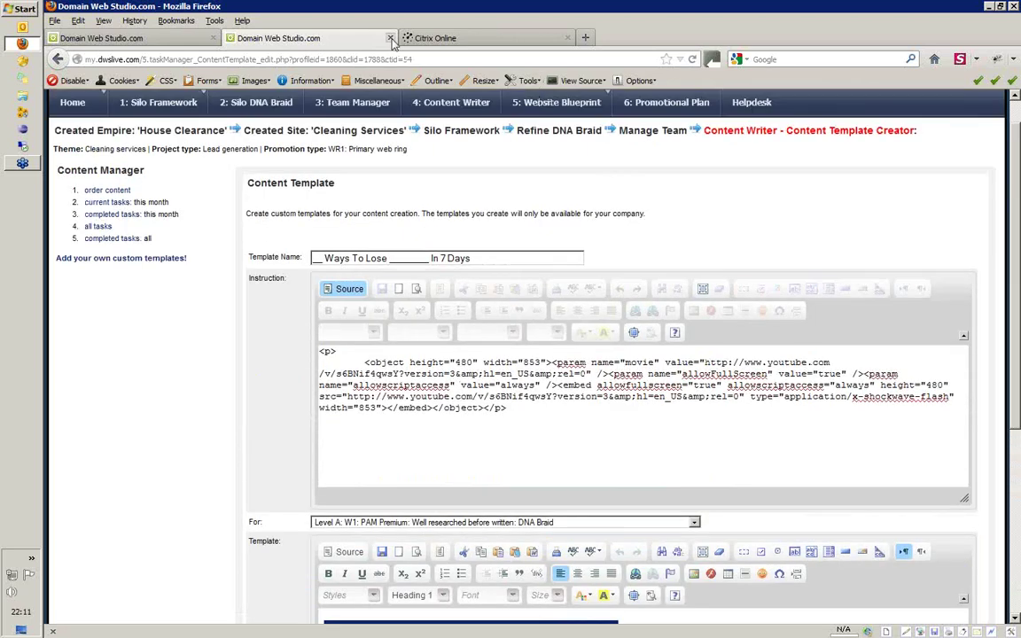
click(390, 38)
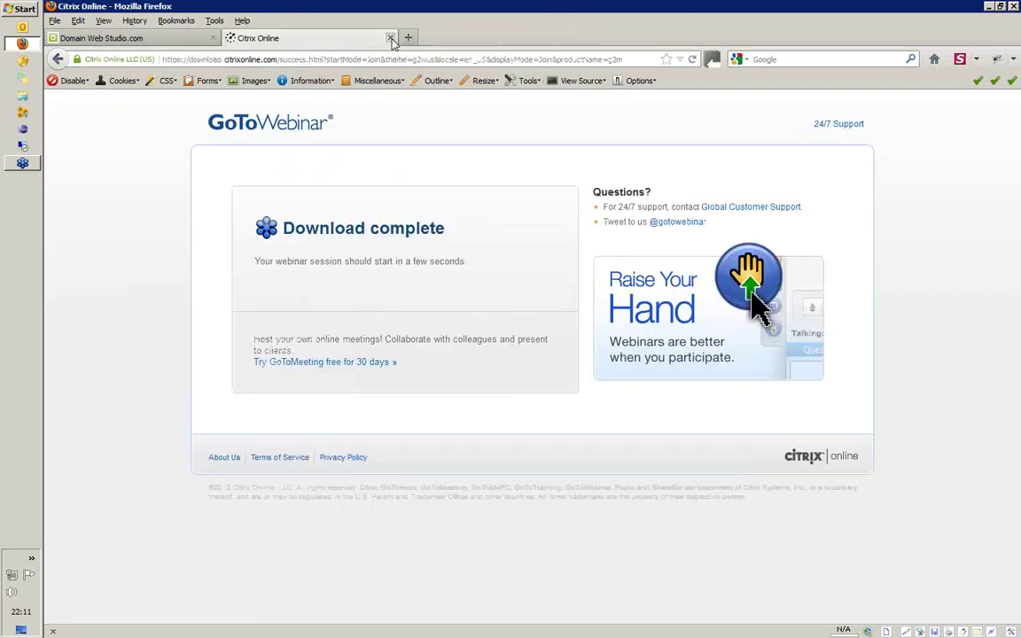
click(177, 40)
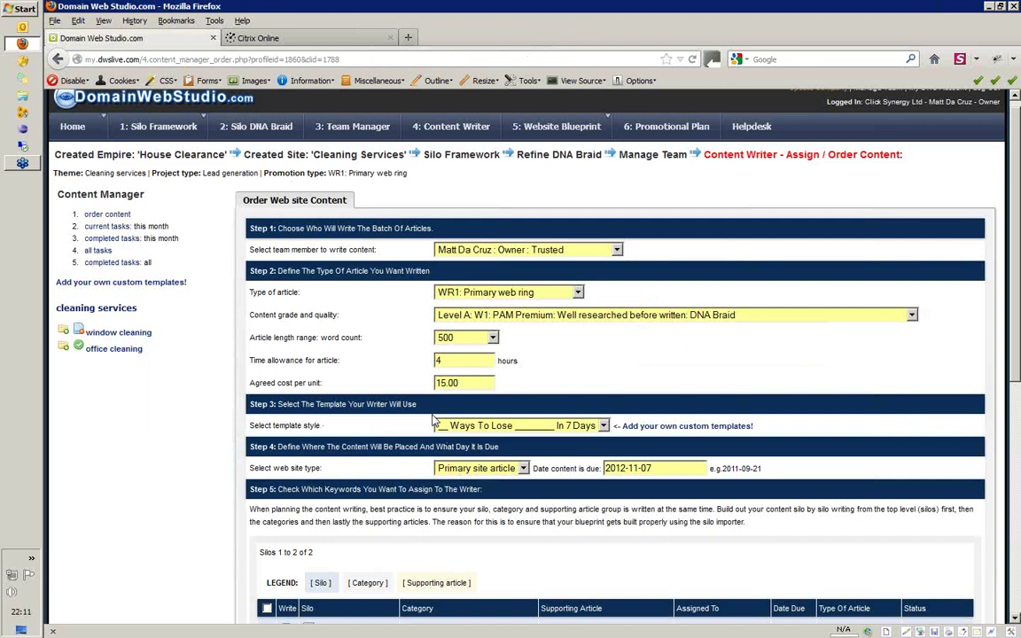
Step: Set the order's template style to None
click(487, 426)
click(487, 426)
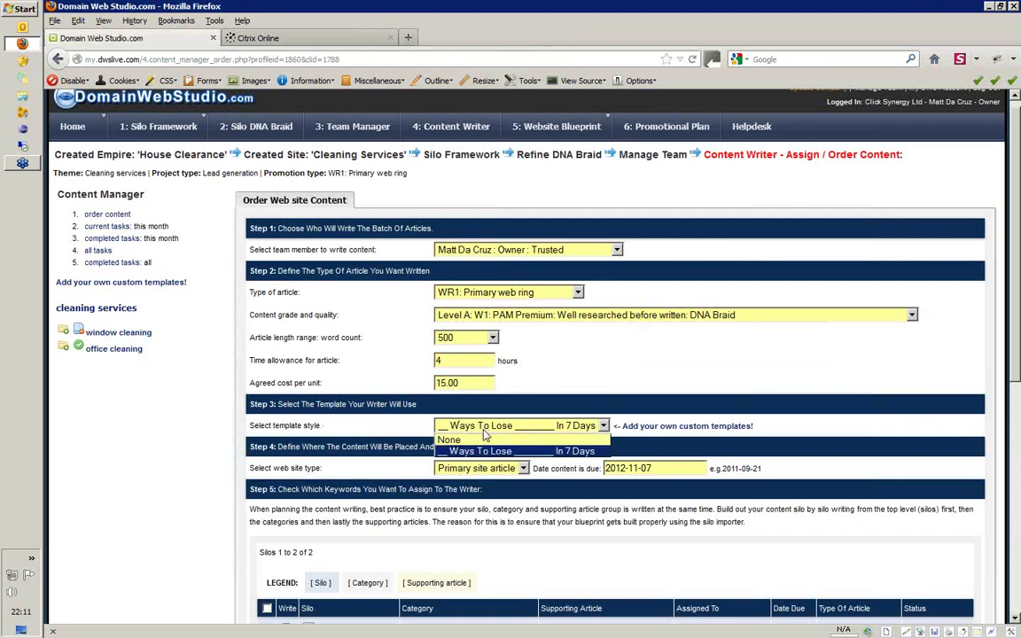
key(Up)
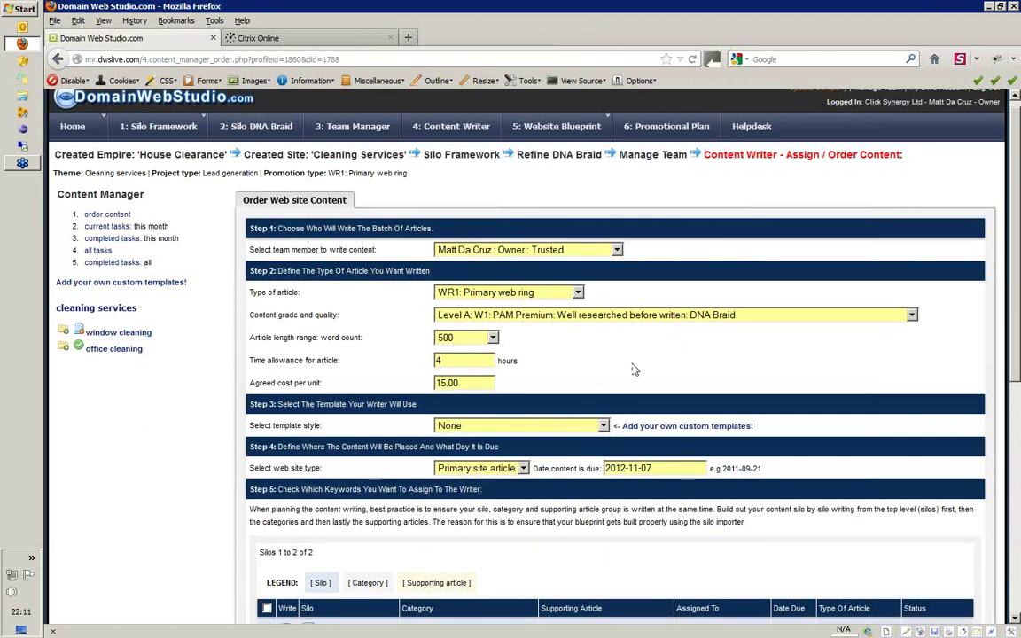
Step: Choose "Primary site article" as the web site type for the order
scroll(677, 294, down, 4)
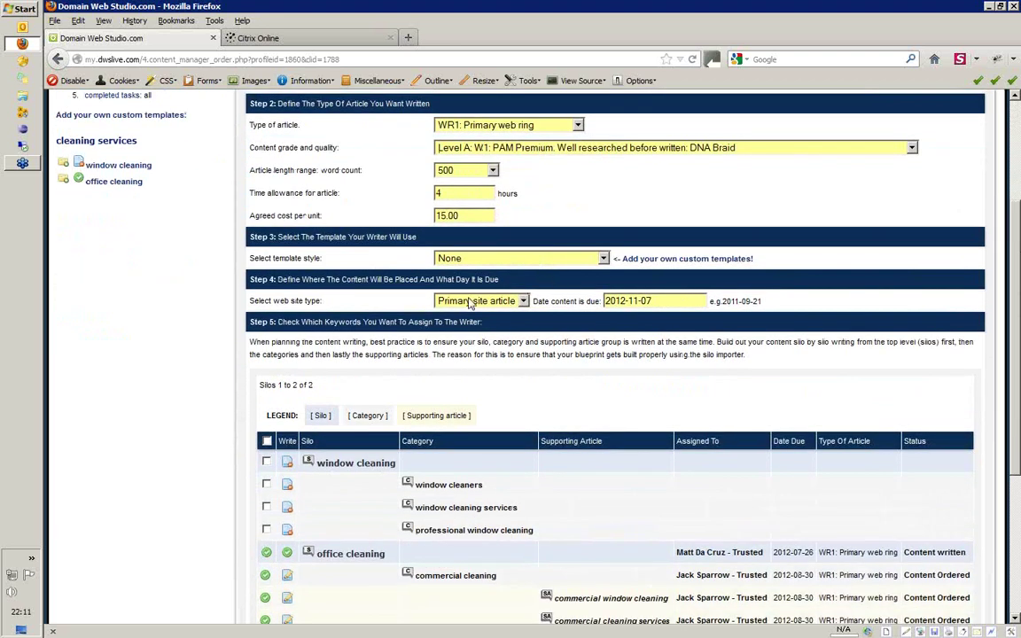
click(524, 303)
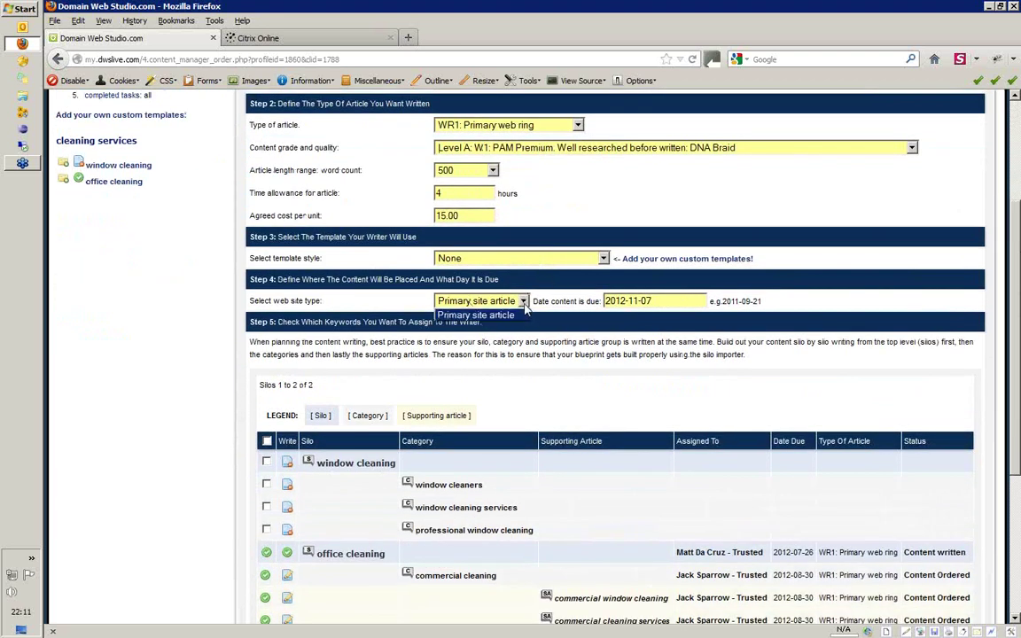
click(470, 316)
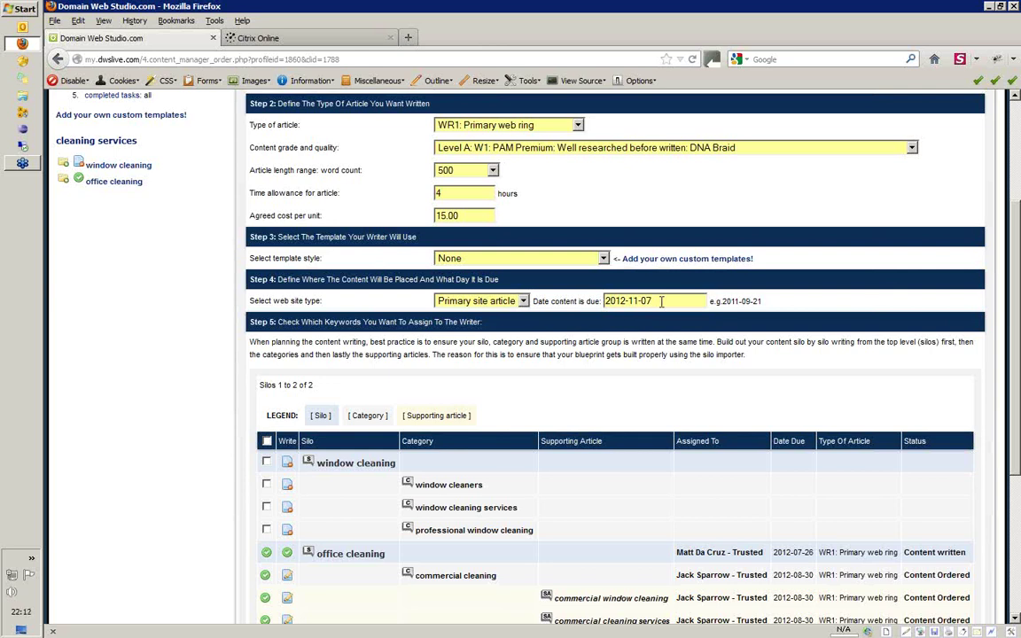
Step: Set the content due date to 2013-01-07
drag(656, 300, 642, 301)
drag(1016, 276, 1011, 182)
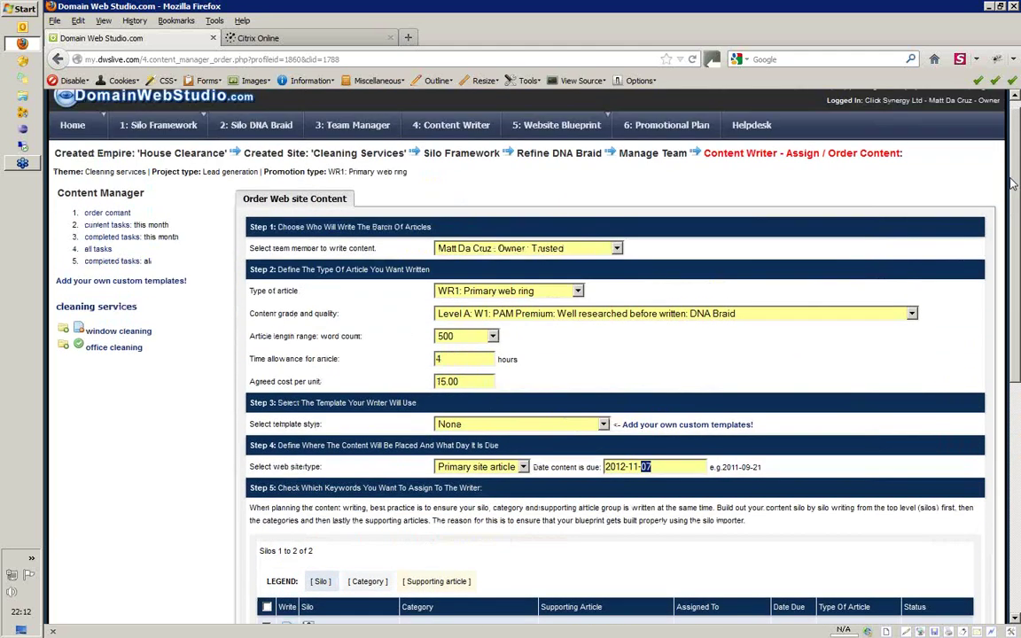
click(627, 467)
key(Left)
text(3)
key(Right)
key(shift+Right)
text(0)
key(Right)
key(Right)
key(shift+Right)
key(shift+Right)
key(Right)
drag(654, 466, 598, 470)
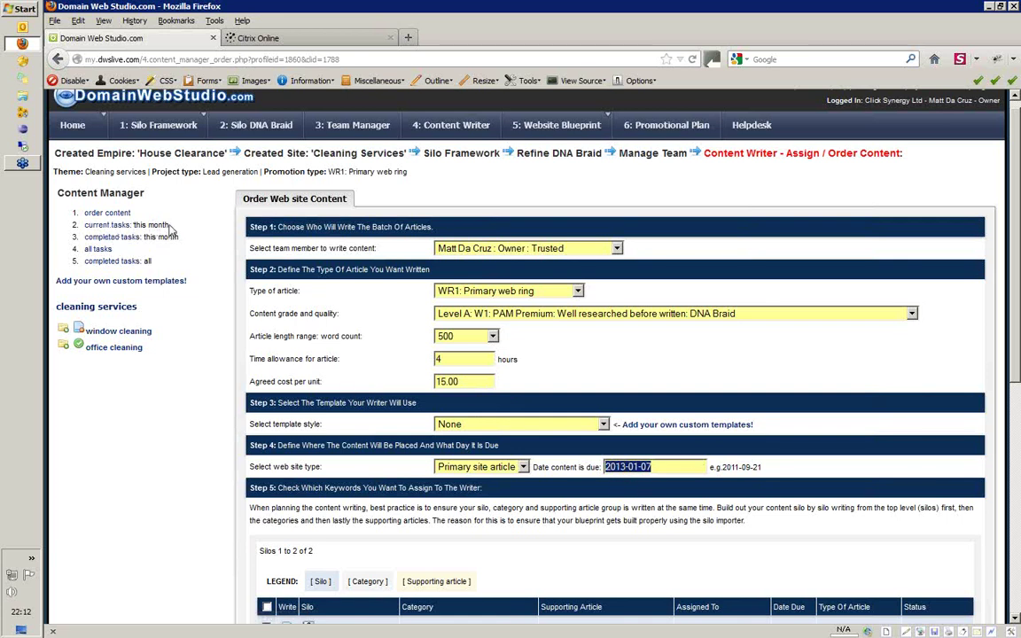
drag(170, 227, 133, 227)
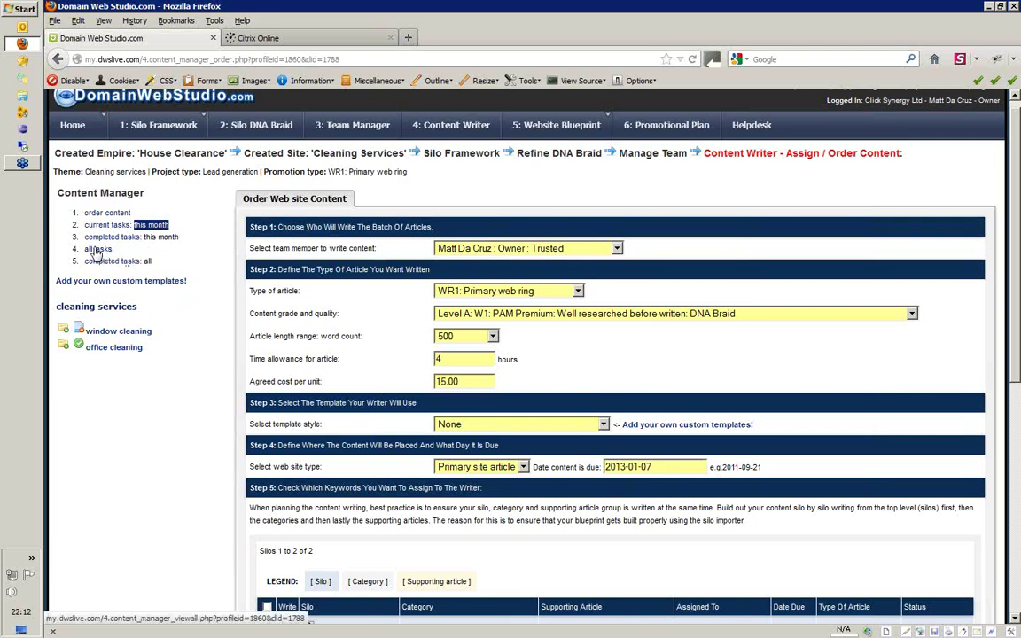
click(182, 233)
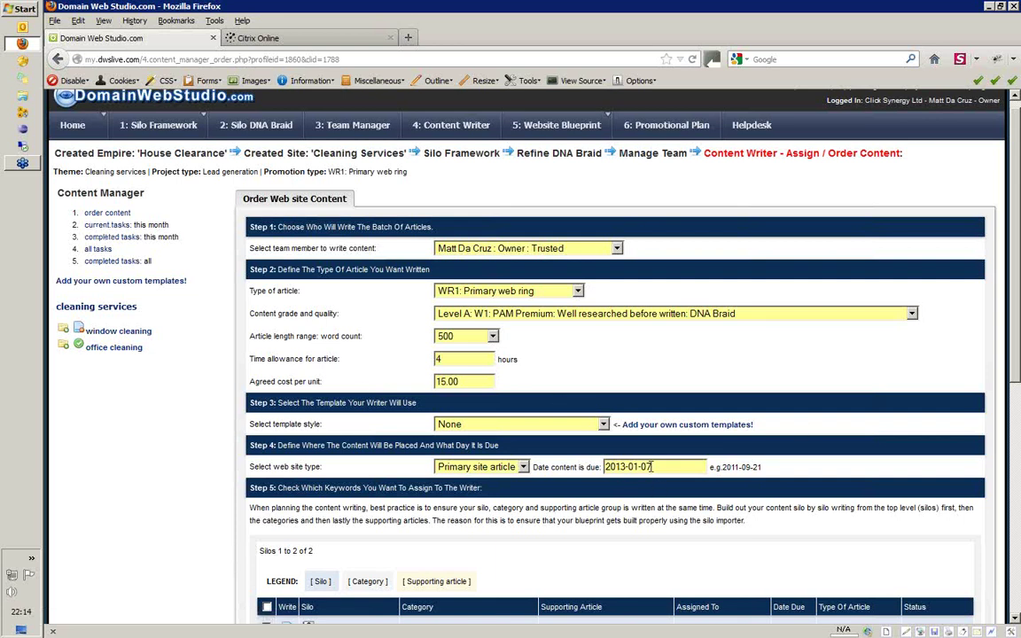
Step: Set the content due date to 2012-11-17
scroll(915, 221, down, 1)
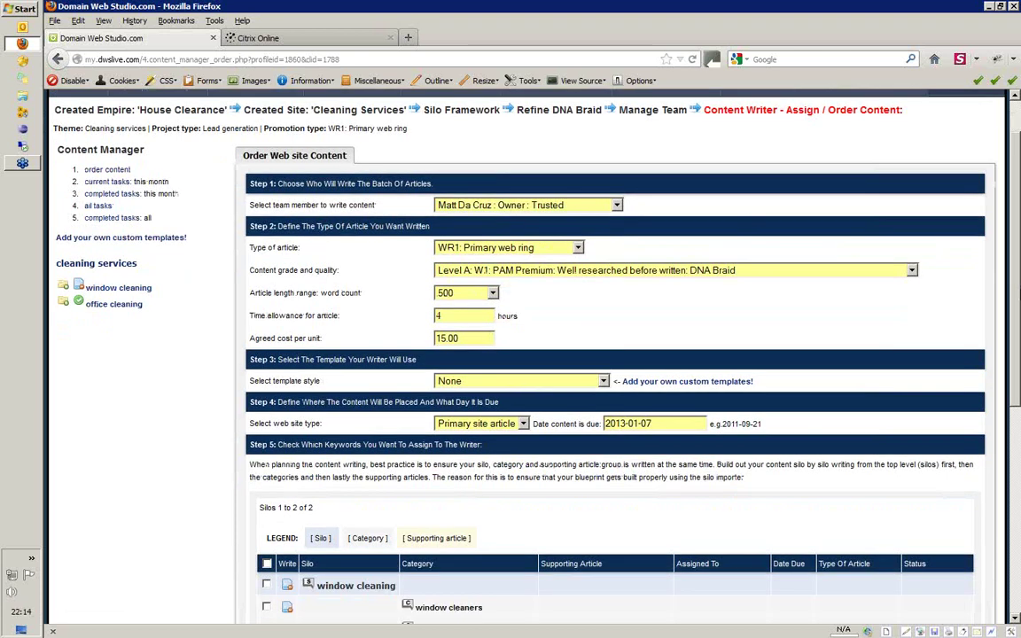
scroll(616, 355, down, 5)
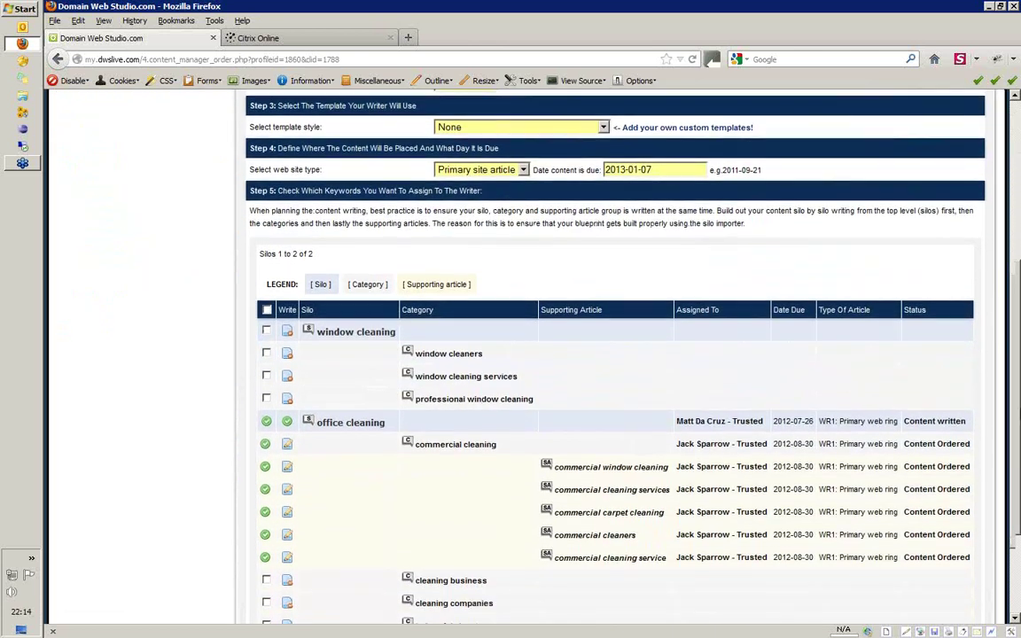
drag(654, 160, 559, 147)
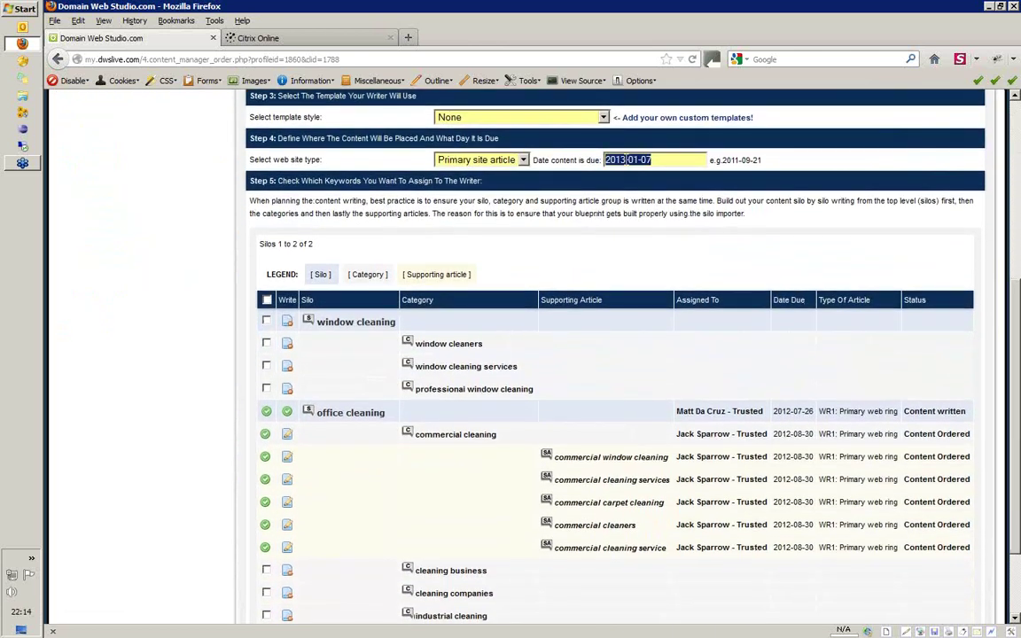
click(623, 160)
key(Delete)
text(2)
key(Delete)
text(1)
key(Delete)
text(1)
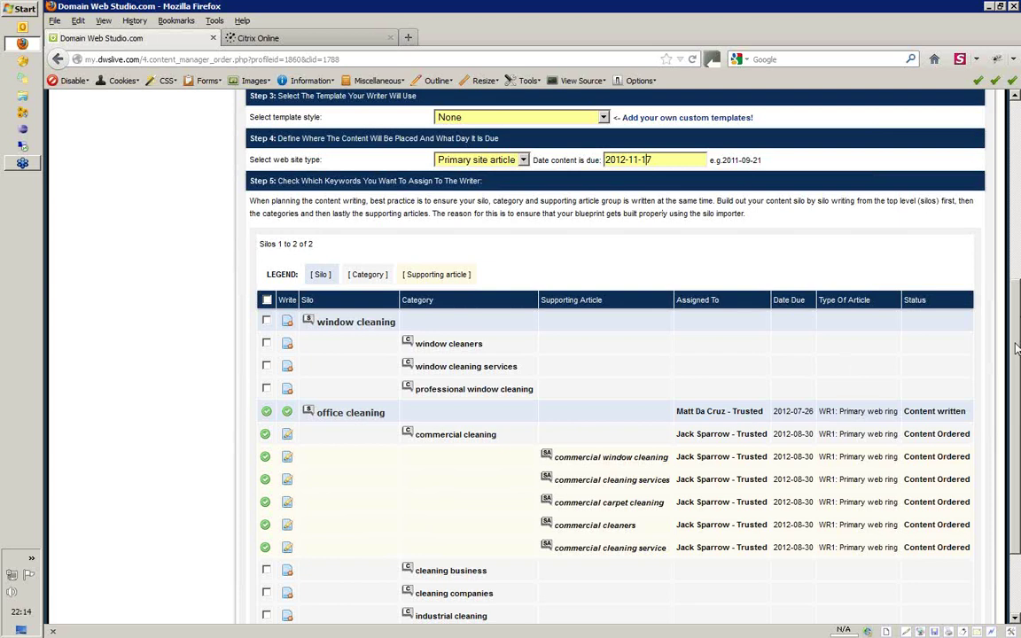
Step: Select the window cleaning silo and its window cleaners, window cleaning services and professional window cleaning categories for assignment to the writer
scroll(1016, 337, down, 2)
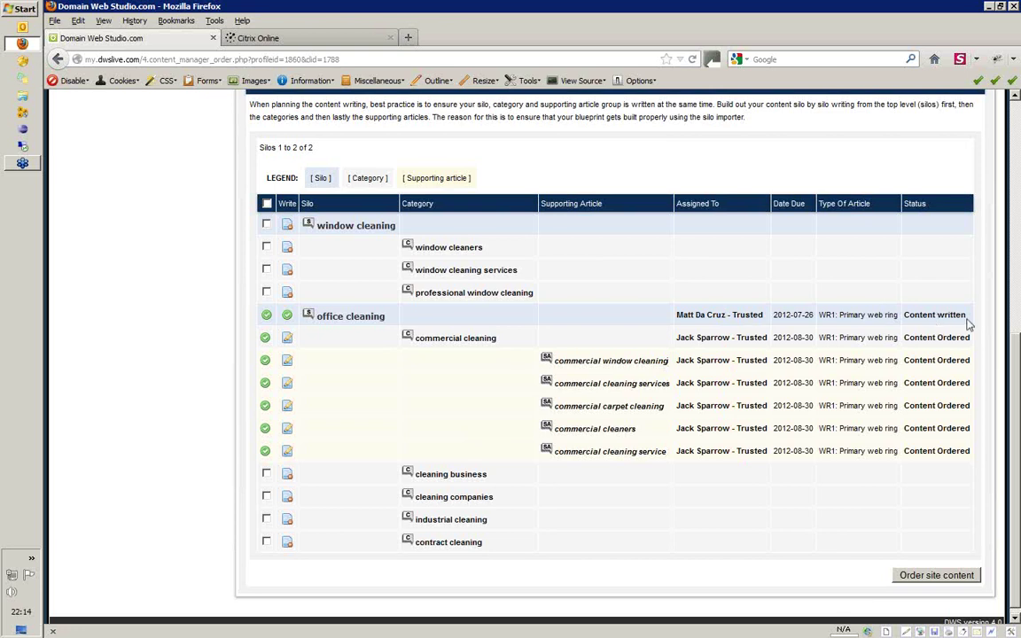
drag(975, 342, 905, 337)
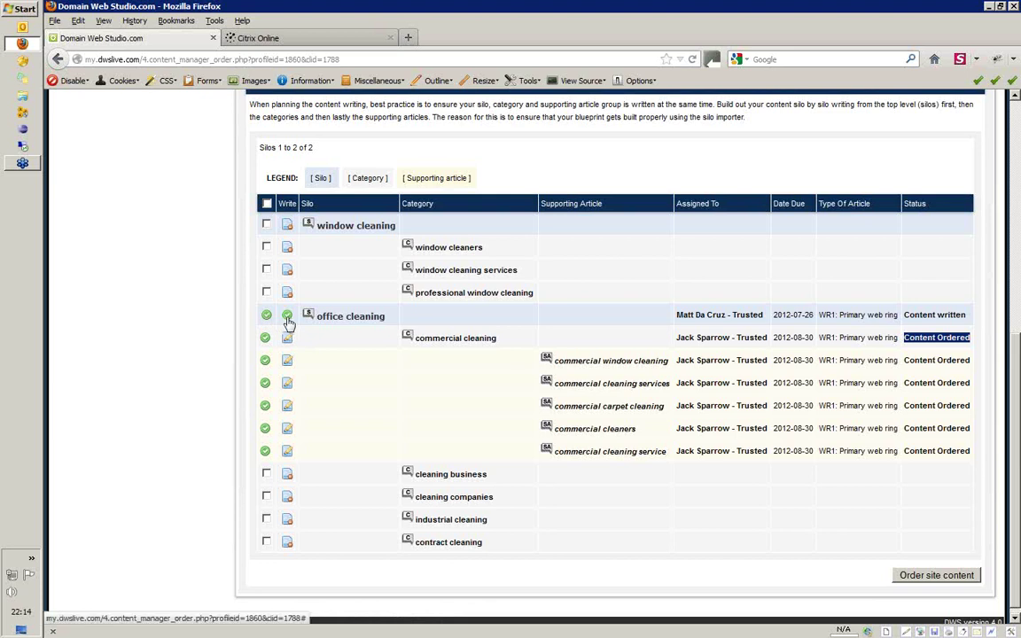
mouse_move(268, 317)
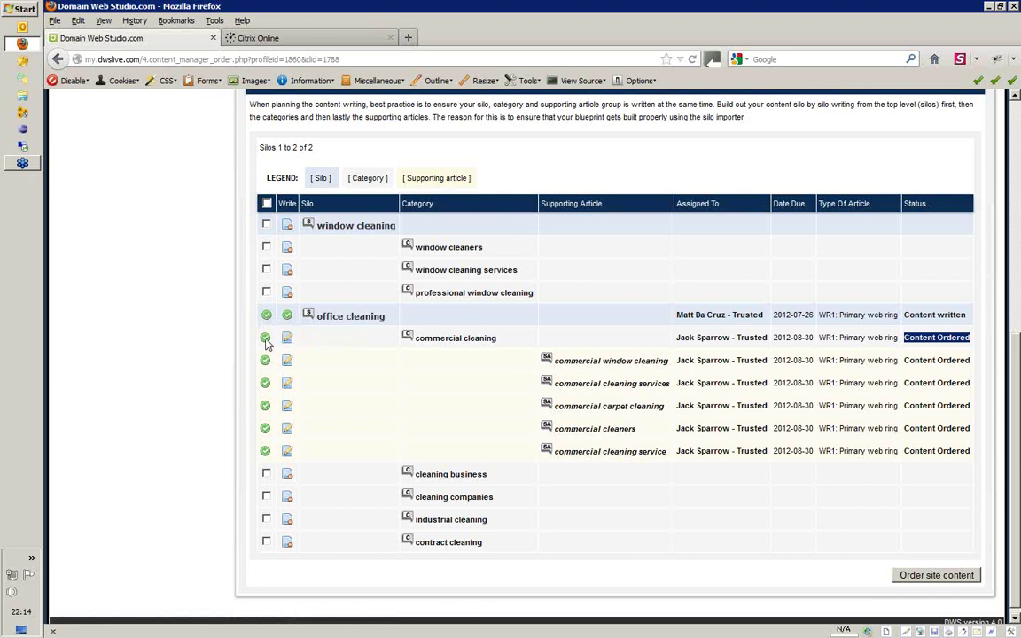
mouse_move(266, 343)
click(267, 225)
click(266, 270)
click(266, 292)
drag(667, 453, 455, 354)
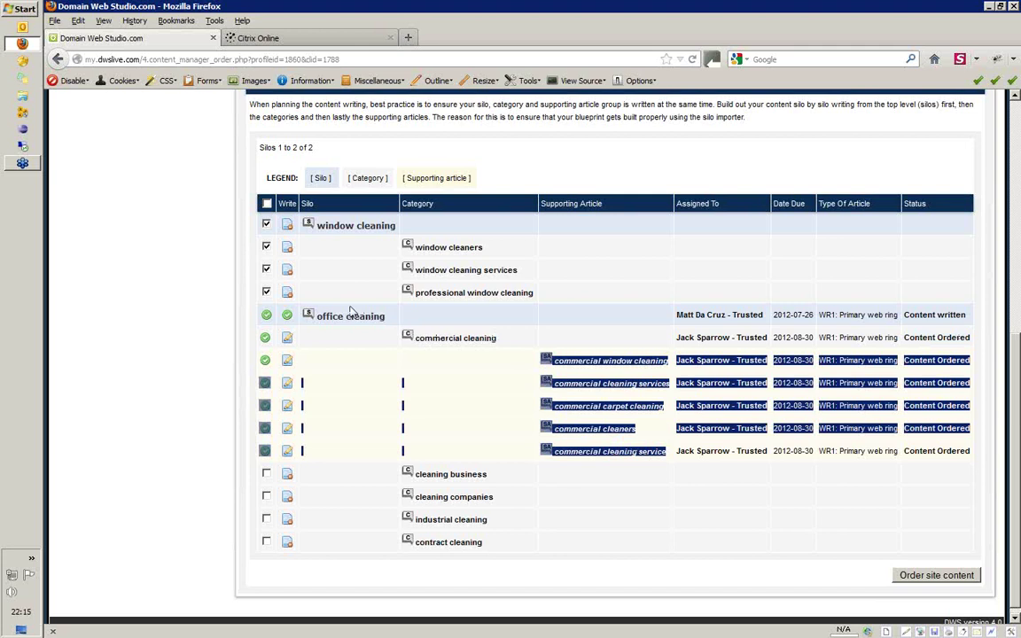
click(376, 324)
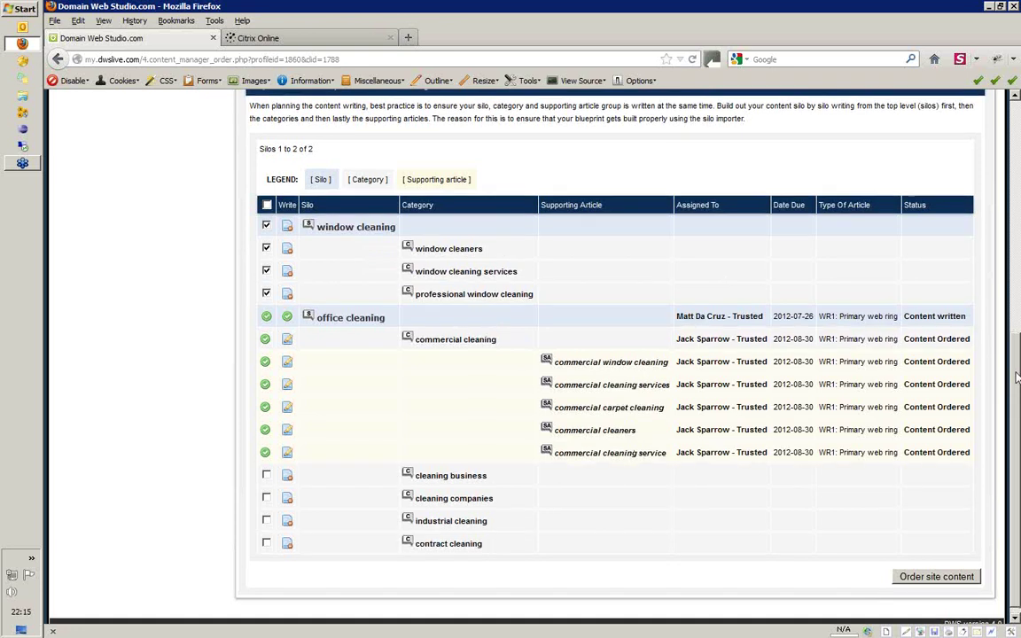
Step: Set the order's template style back to "__ Ways To Lose ________ In 7 Days" and return to the end of the order form
drag(1016, 377, 998, 250)
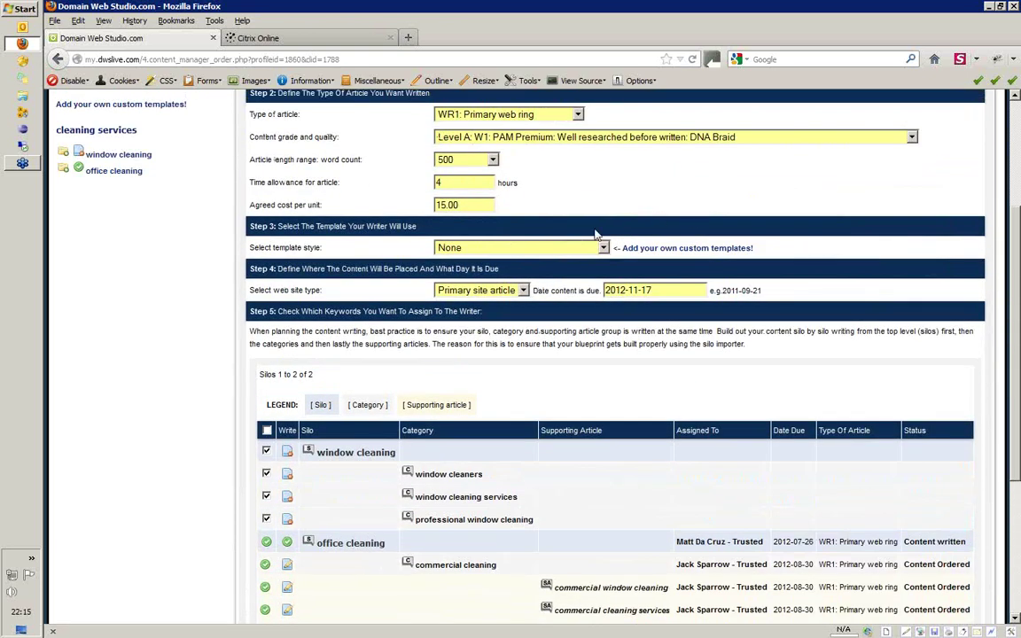
click(532, 247)
click(496, 264)
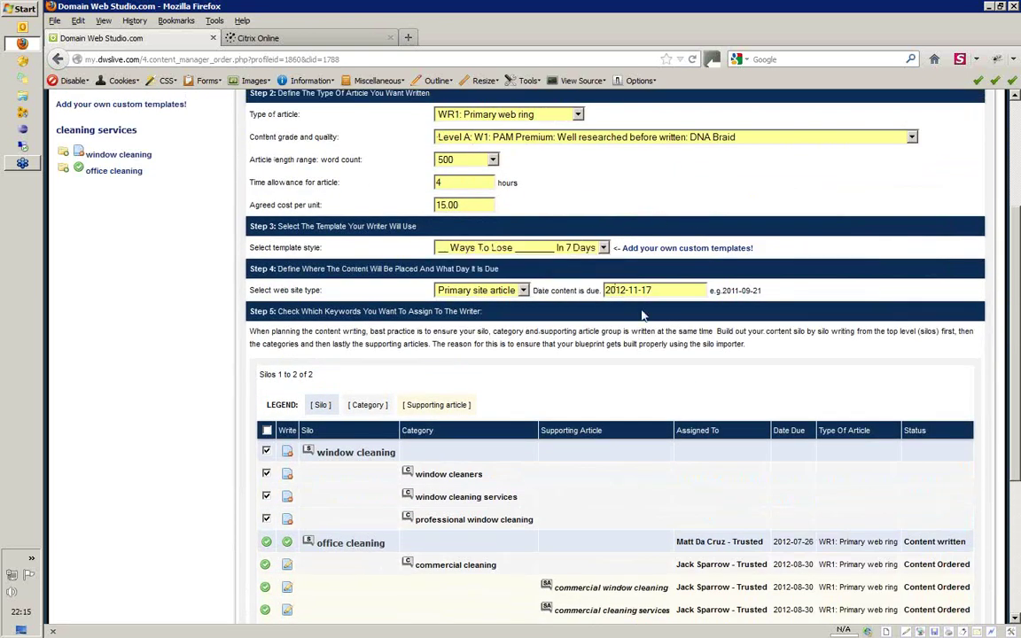
scroll(1015, 361, down, 4)
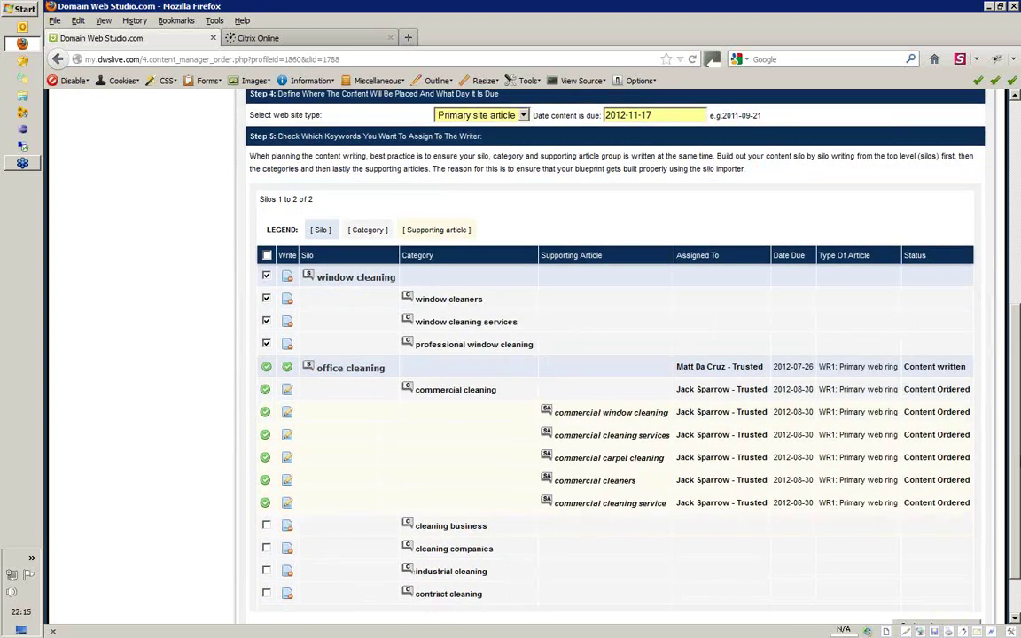
scroll(1018, 510, down, 1)
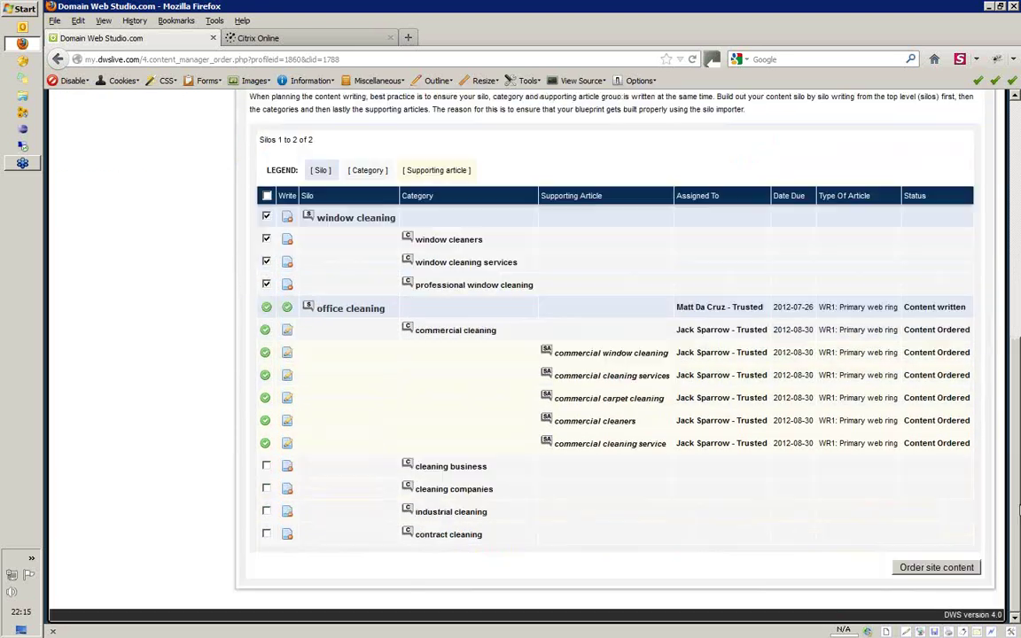
Step: Submit the site content order, send the primary content instruction to the writer and review the ordered keywords
click(939, 568)
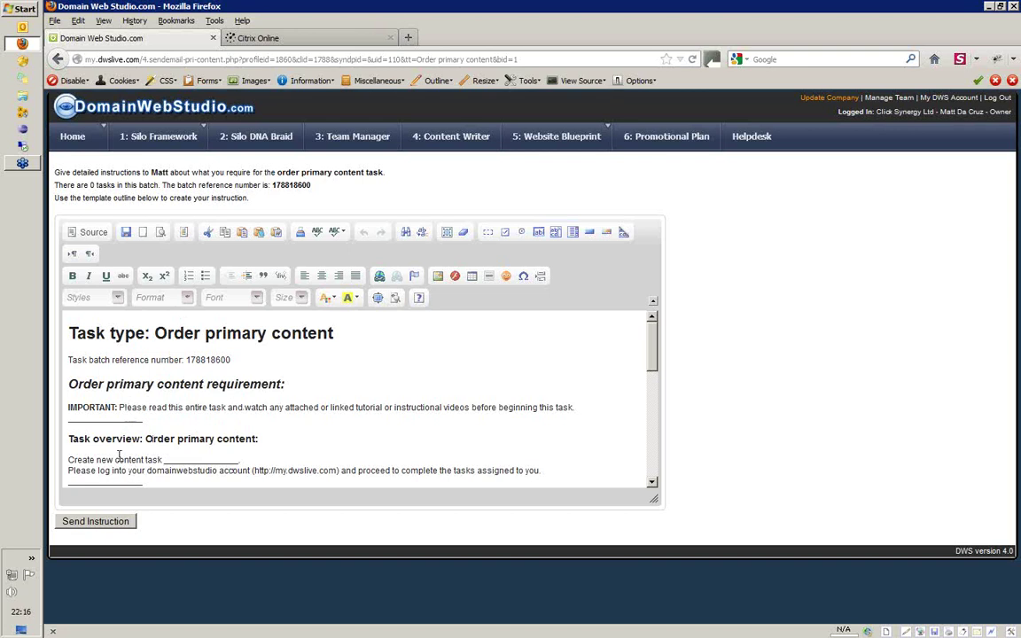
click(99, 523)
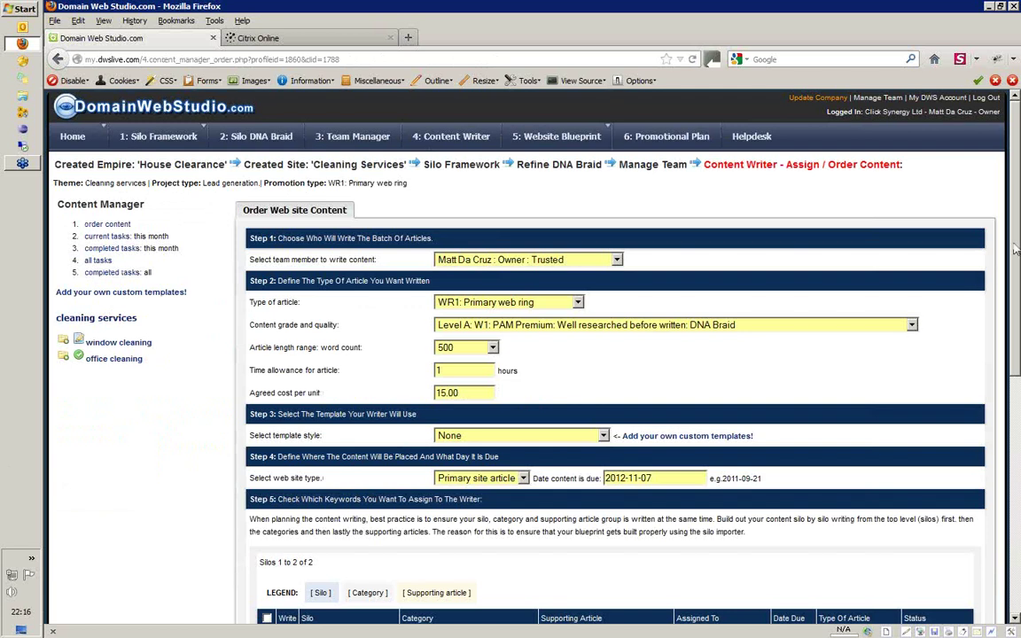
scroll(1016, 237, down, 5)
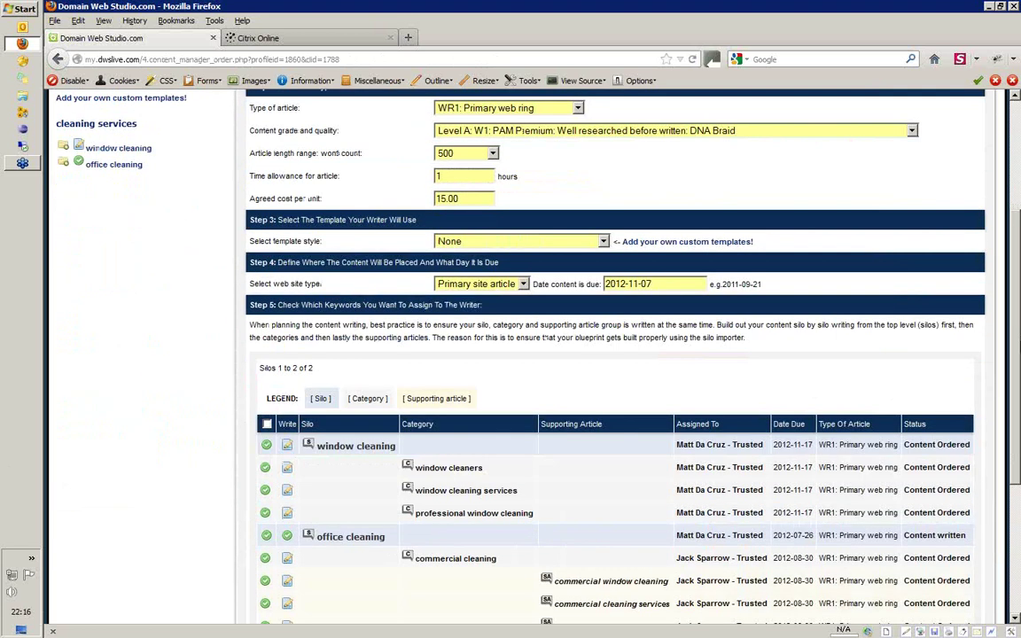
scroll(603, 354, down, 2)
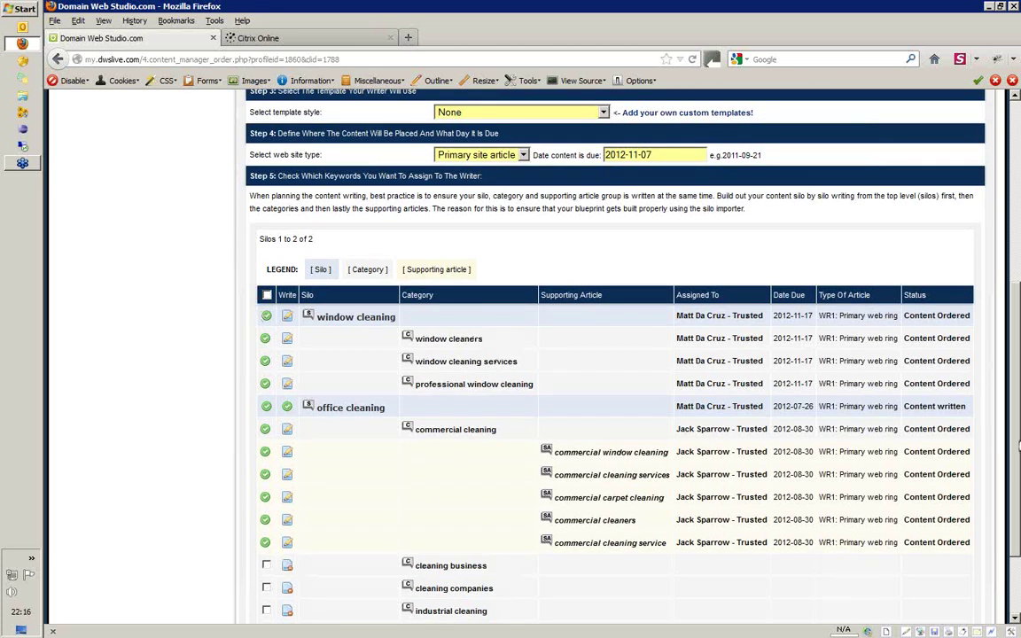
drag(1018, 452, 1016, 267)
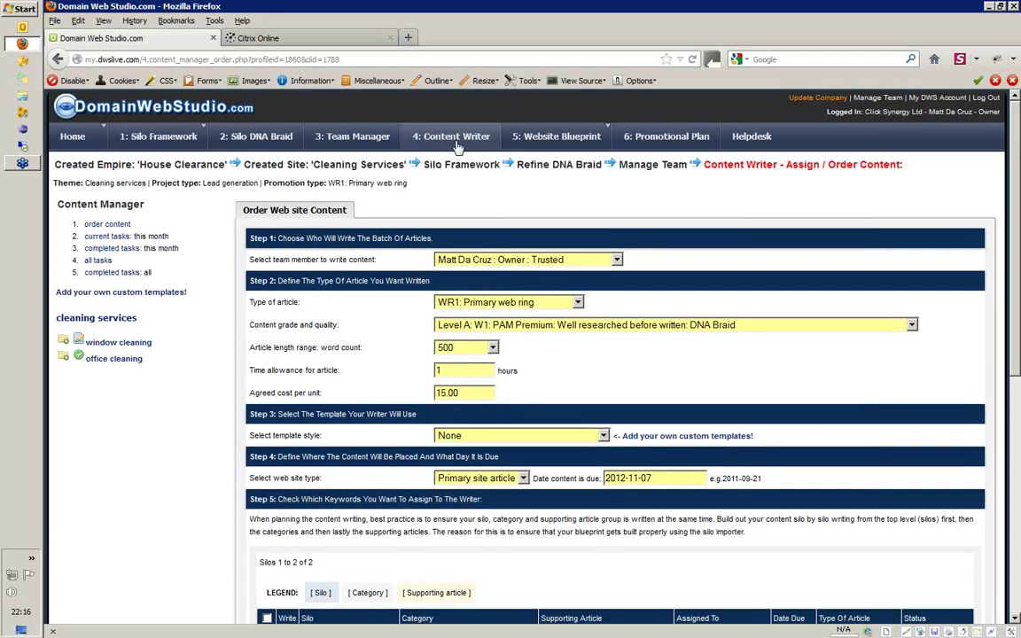
Step: Expand the office cleaning silo, its commercial cleaning category and the window cleaning silo in the site tree
click(64, 353)
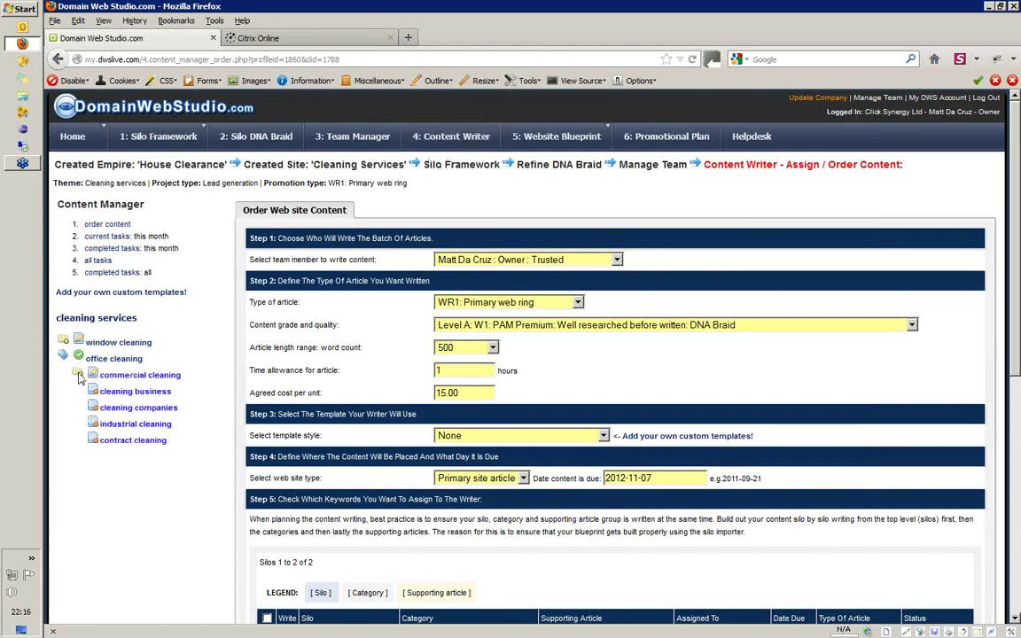
click(78, 373)
click(66, 342)
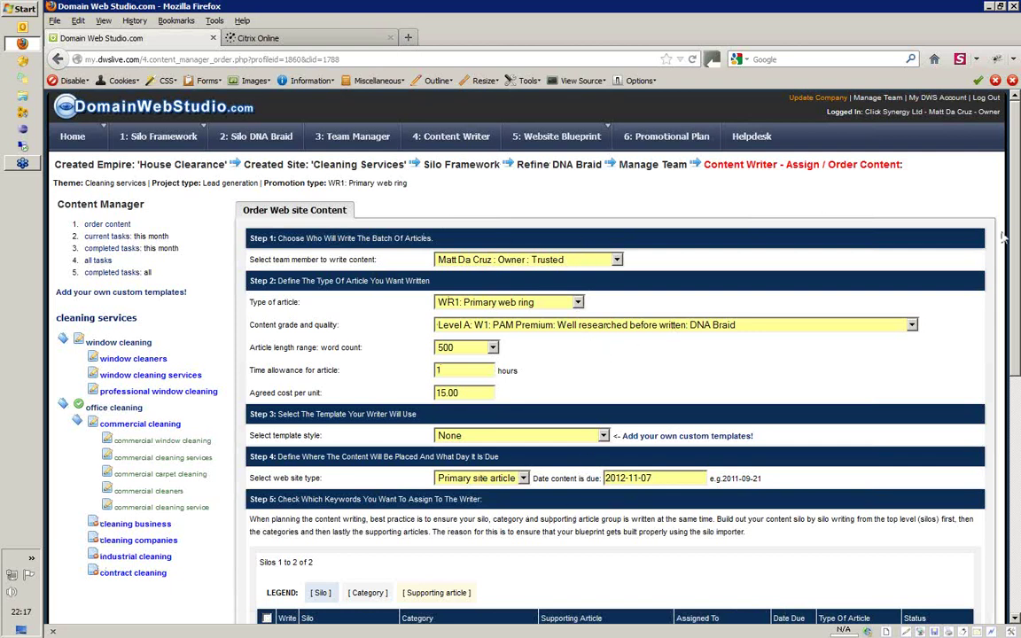
Step: Examine the assigned writers, due dates and content statuses of the keywords in the window cleaning and office cleaning silos
scroll(1015, 231, down, 5)
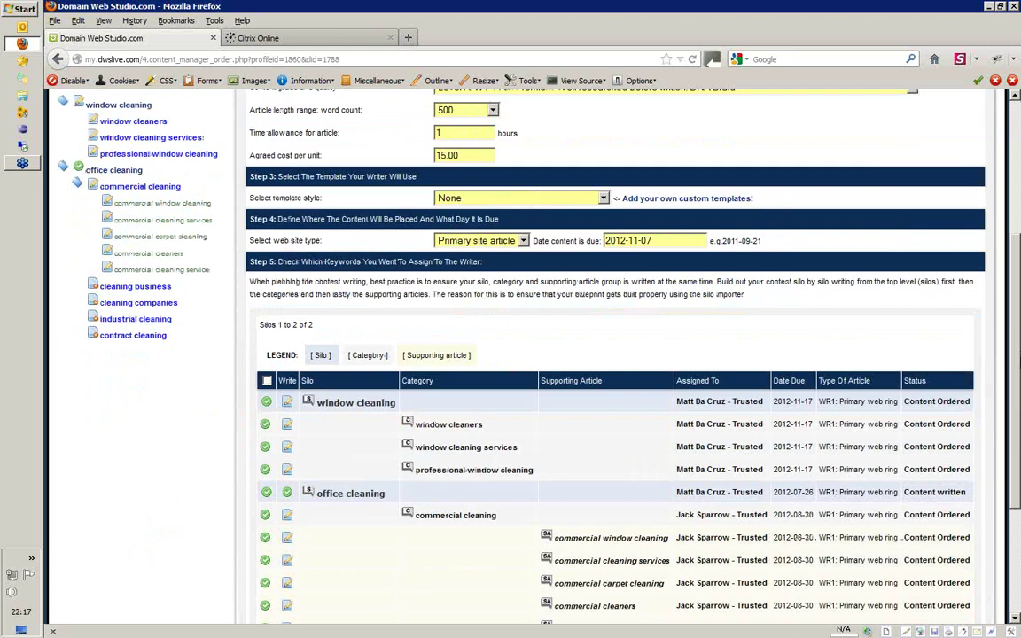
scroll(1019, 443, down, 2)
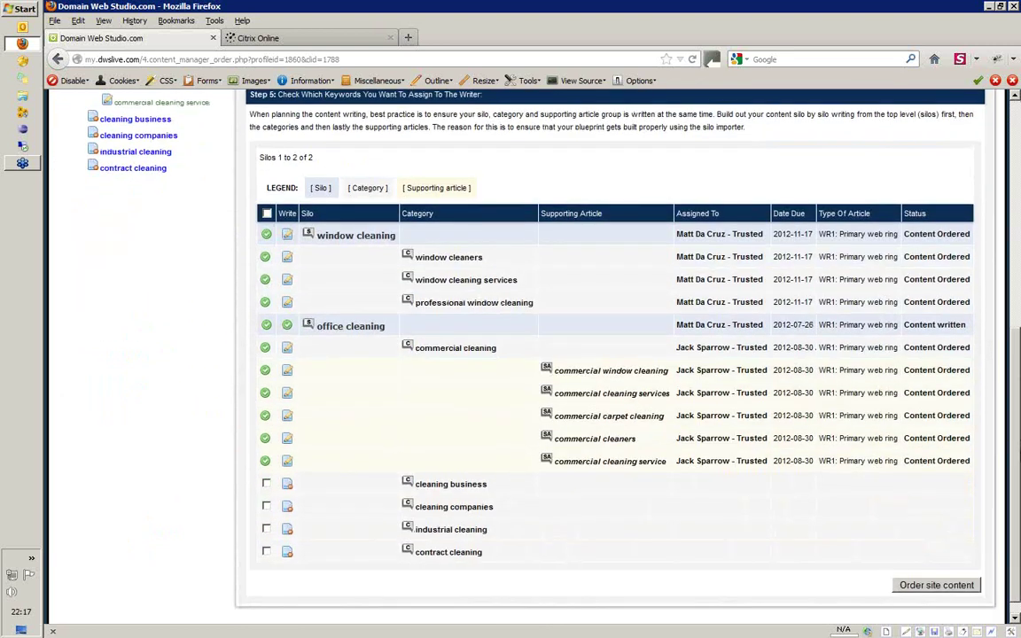
scroll(1016, 422, up, 2)
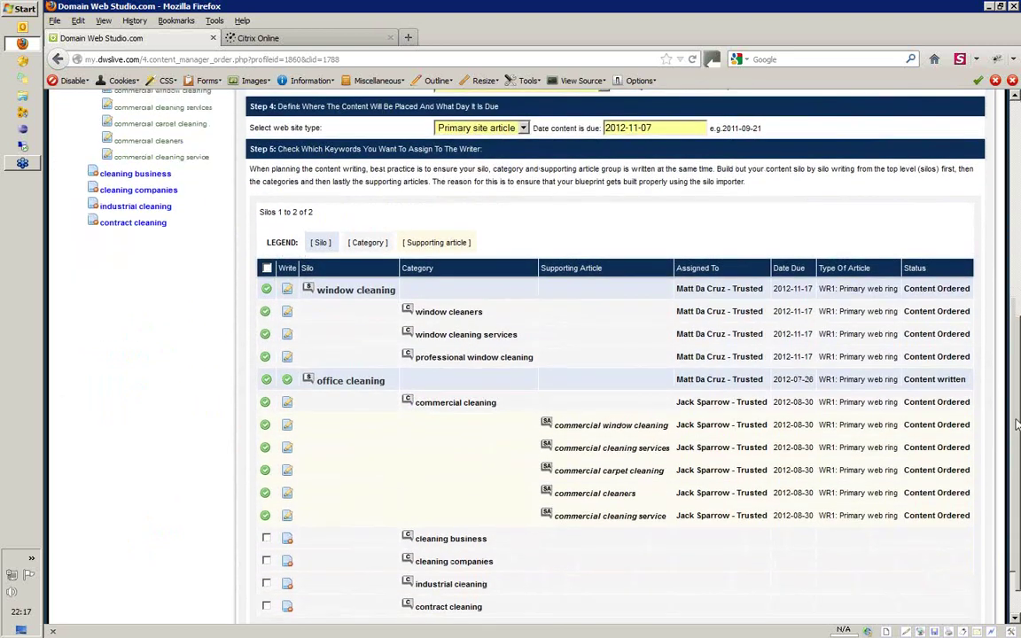
scroll(1015, 402, up, 4)
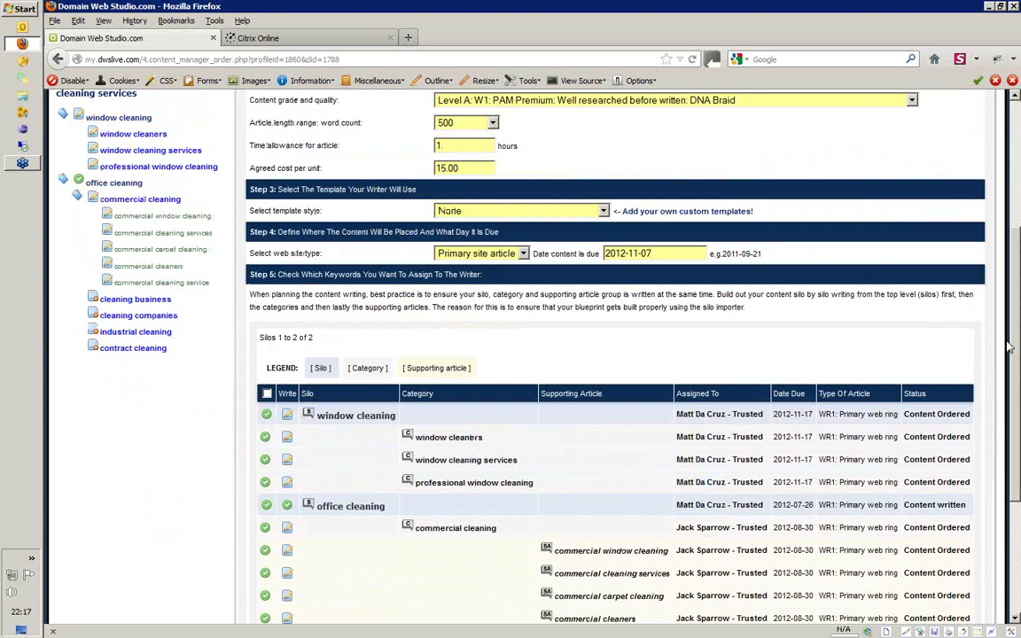
scroll(1004, 307, up, 2)
scroll(1015, 399, down, 7)
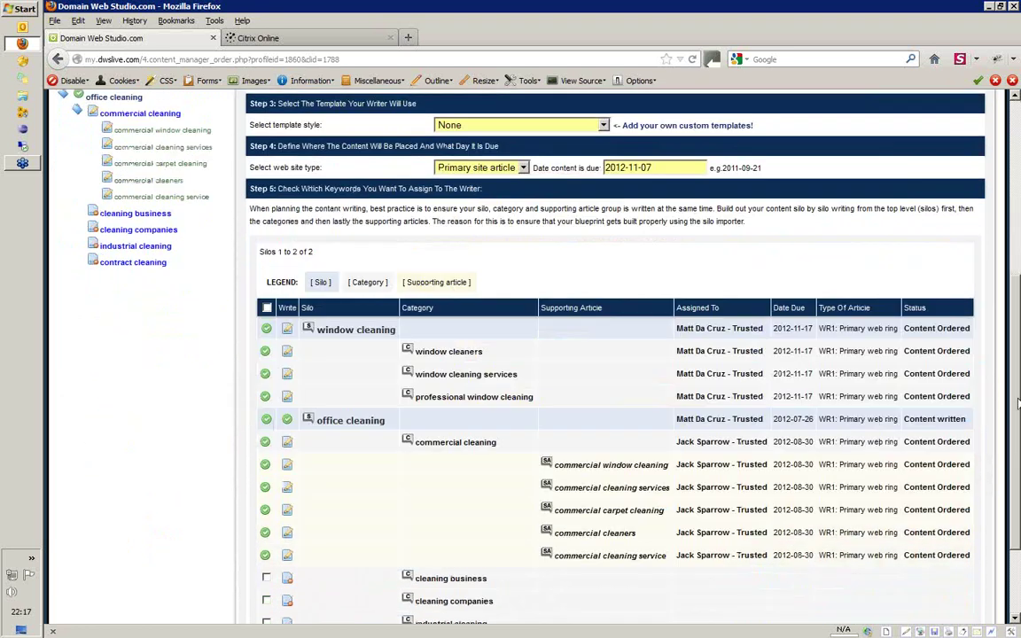
scroll(1017, 440, down, 1)
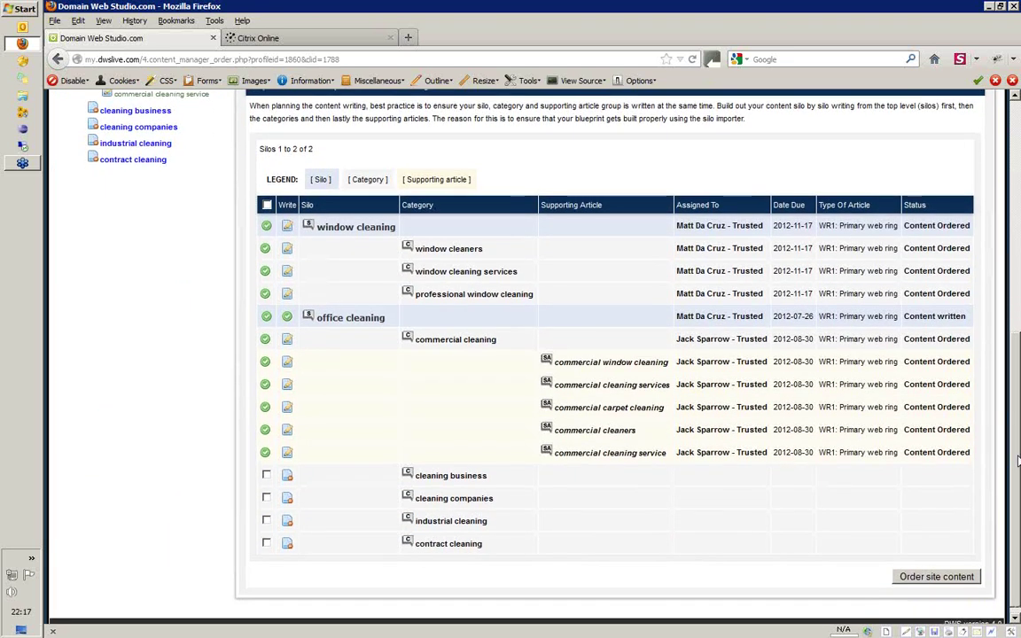
drag(1019, 461, 913, 187)
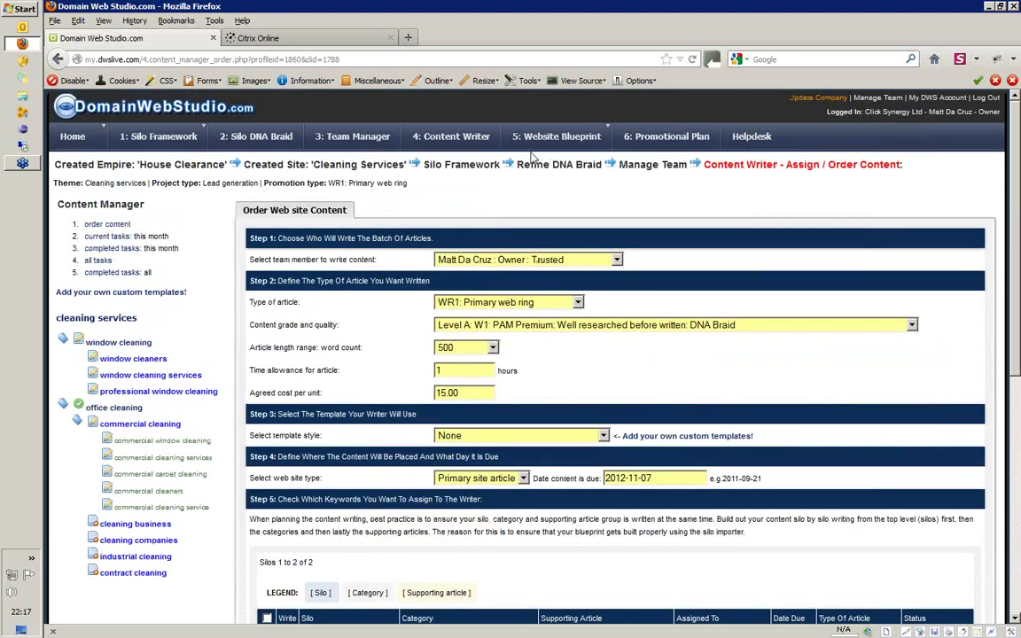
Step: View this month's current content tasks, checking the four window cleaning tasks and the due date of the Commercial Cleaning task
click(106, 243)
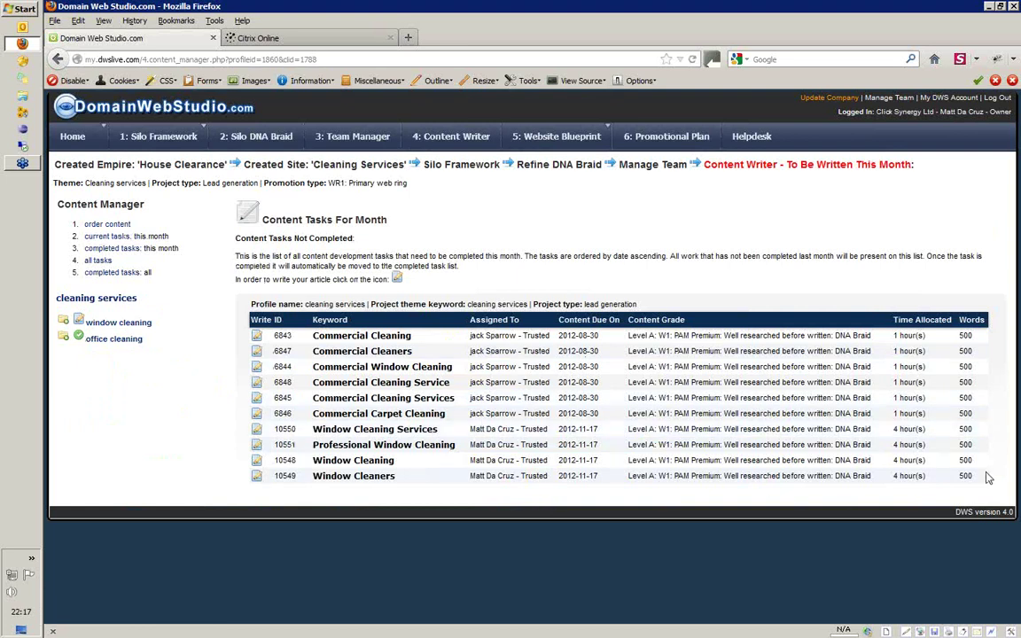
drag(982, 479, 251, 430)
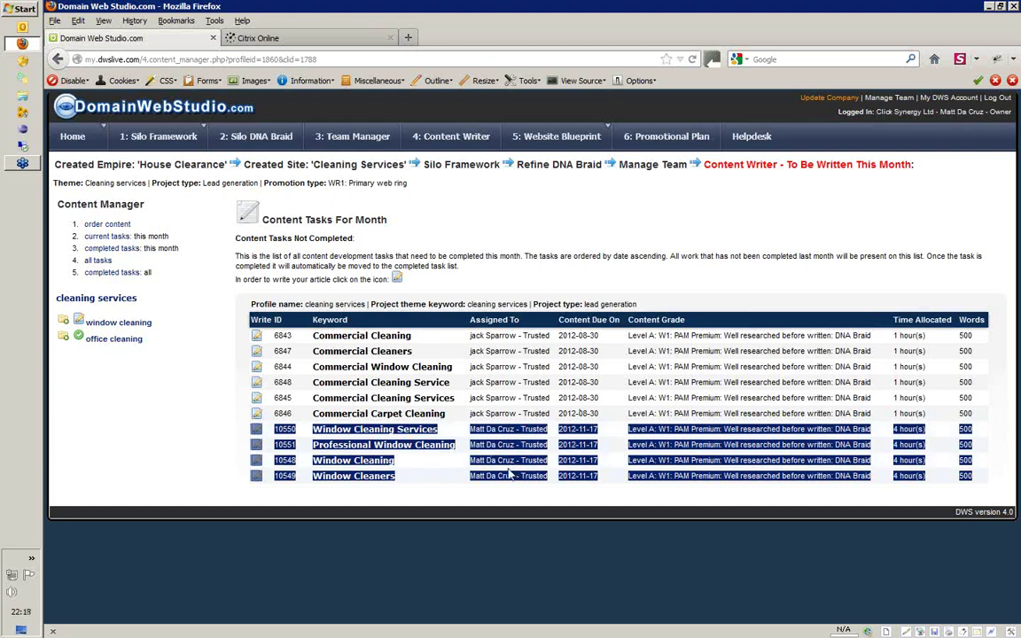
click(554, 419)
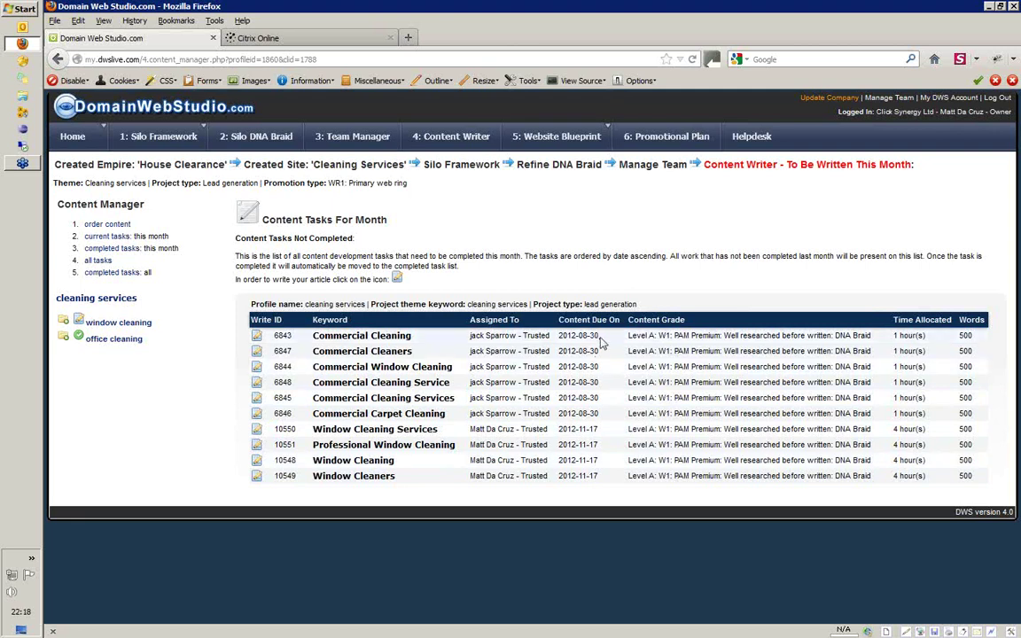
drag(599, 336, 559, 336)
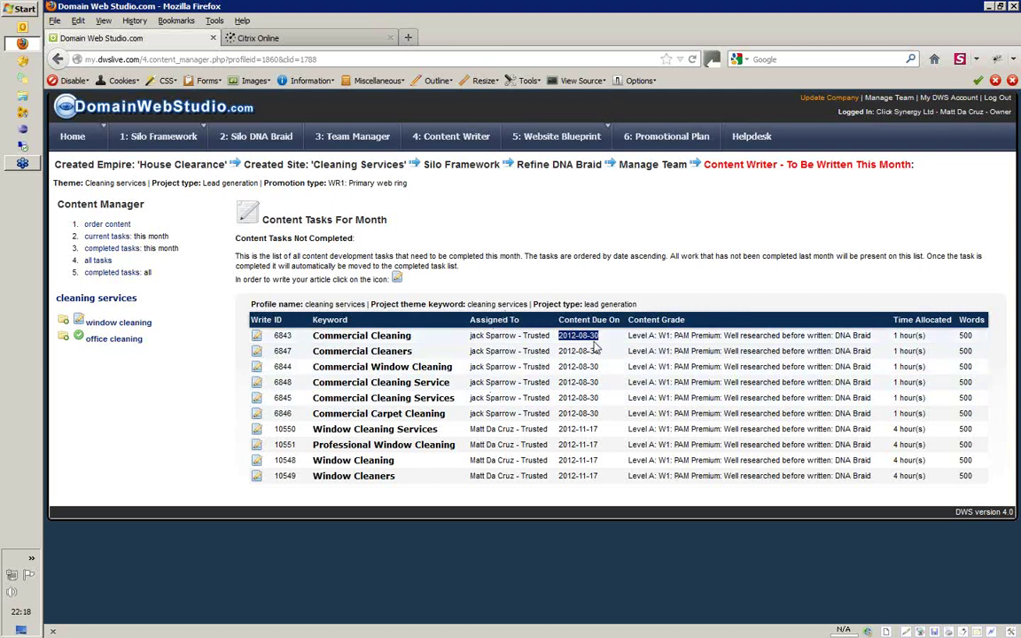
Step: Show the work load of the second team member in the team availability report and open their Professional Cleaning project tasks
click(348, 144)
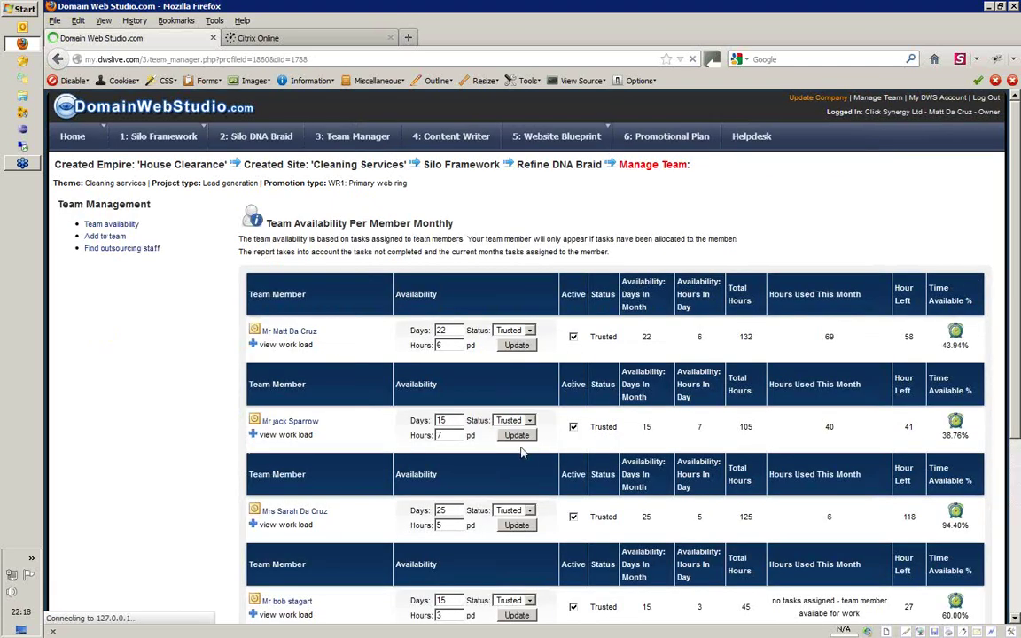
click(268, 435)
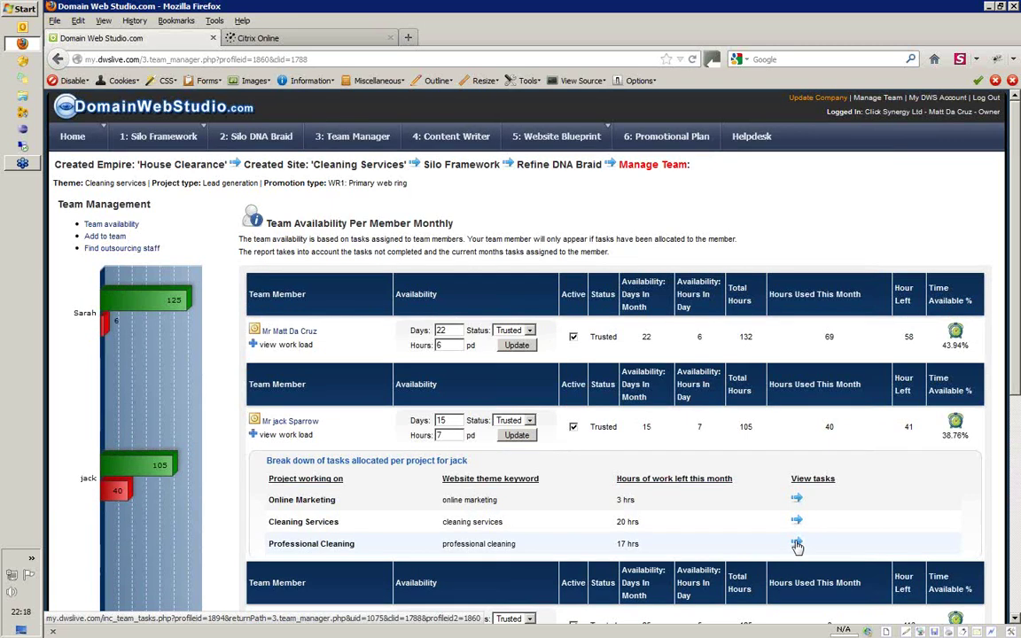
click(797, 544)
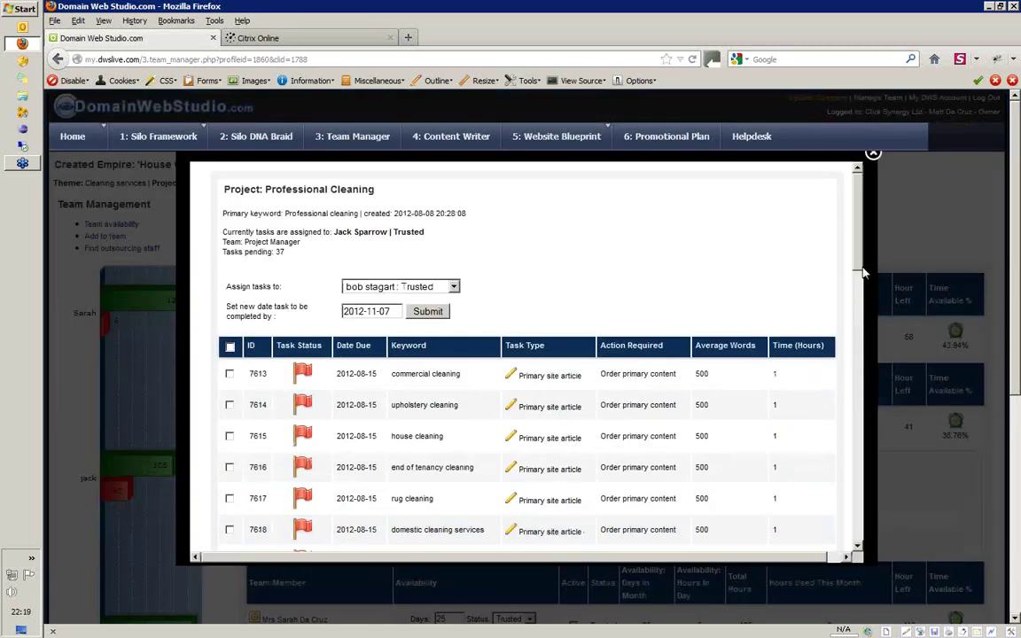
mouse_move(865, 274)
mouse_down()
mouse_move(872, 350)
mouse_move(874, 280)
mouse_up()
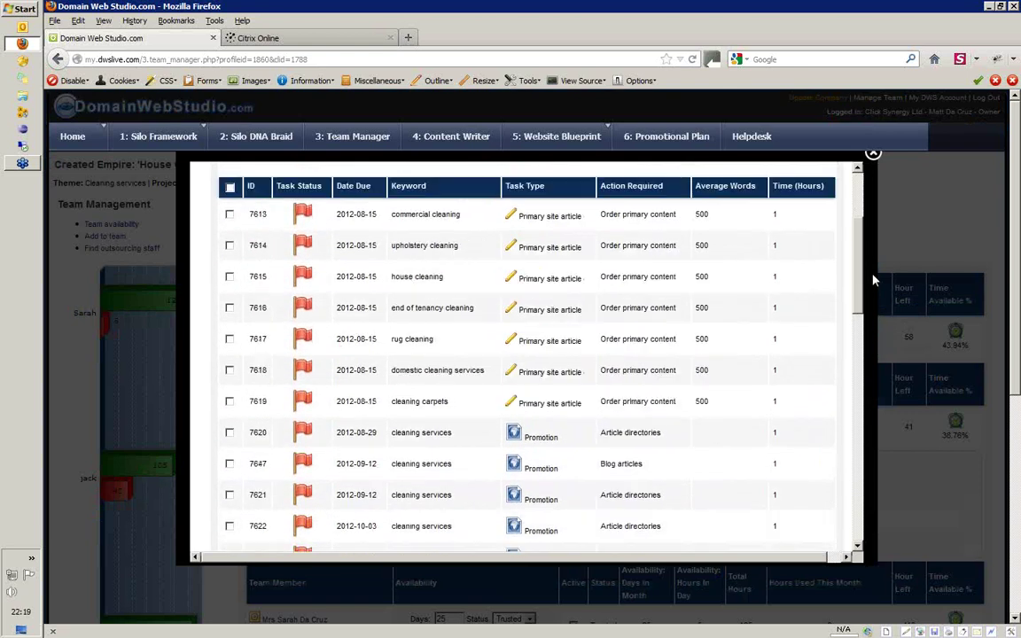
scroll(798, 283, up, 2)
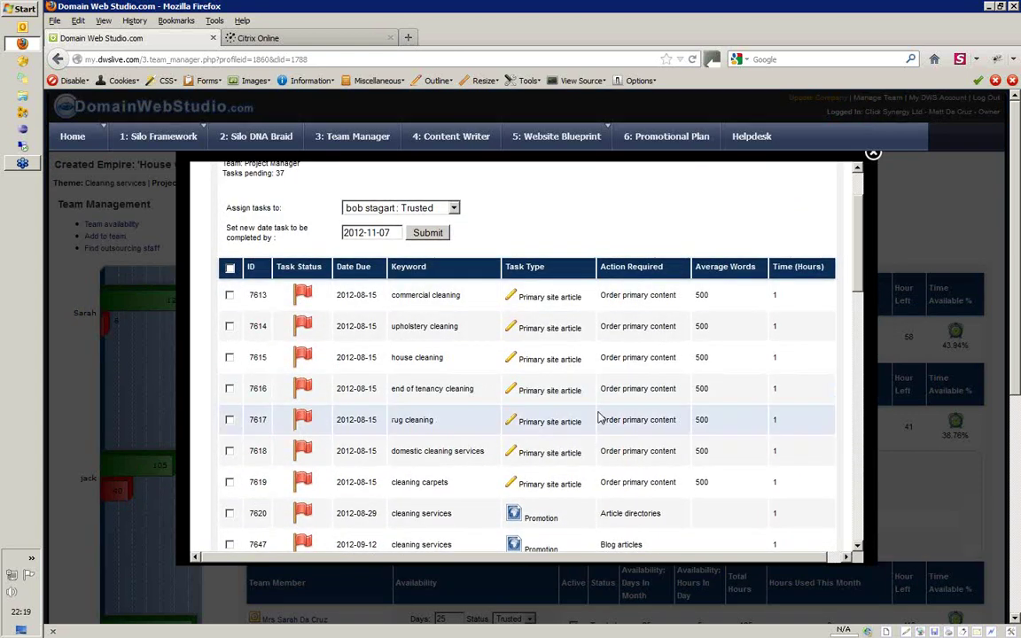
Step: Select the seven primary site article tasks from commercial cleaning through cleaning carpets in the Professional Cleaning project
click(230, 296)
click(229, 326)
click(230, 357)
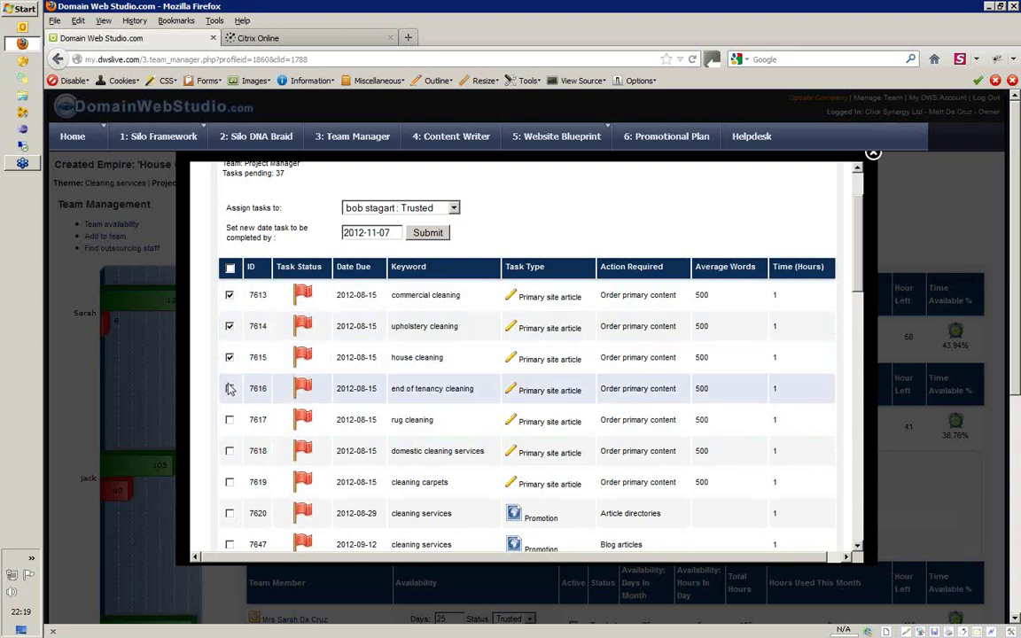
click(230, 389)
click(230, 420)
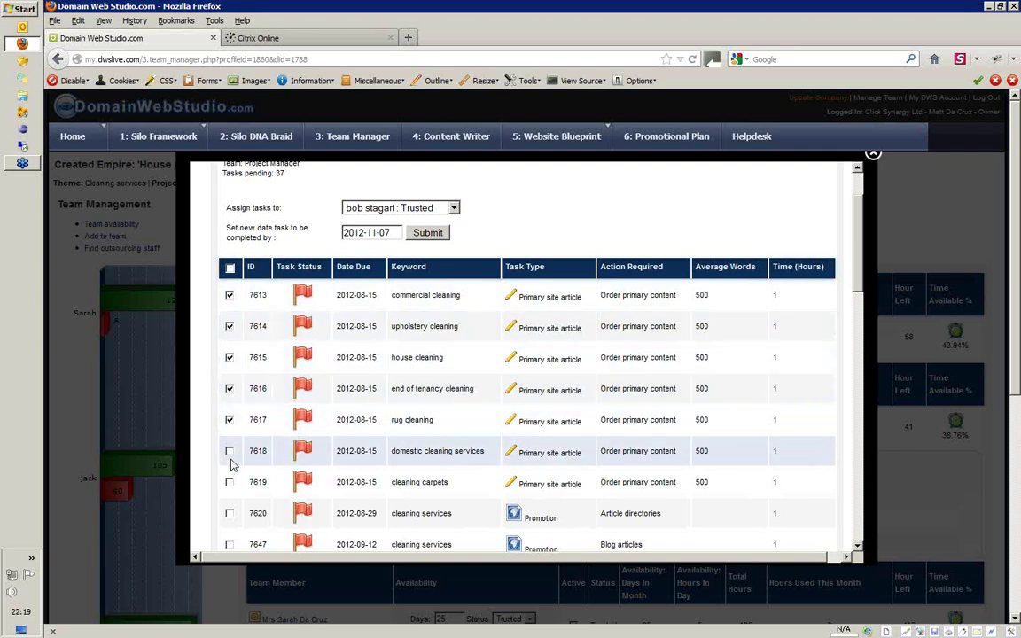
click(230, 450)
click(230, 481)
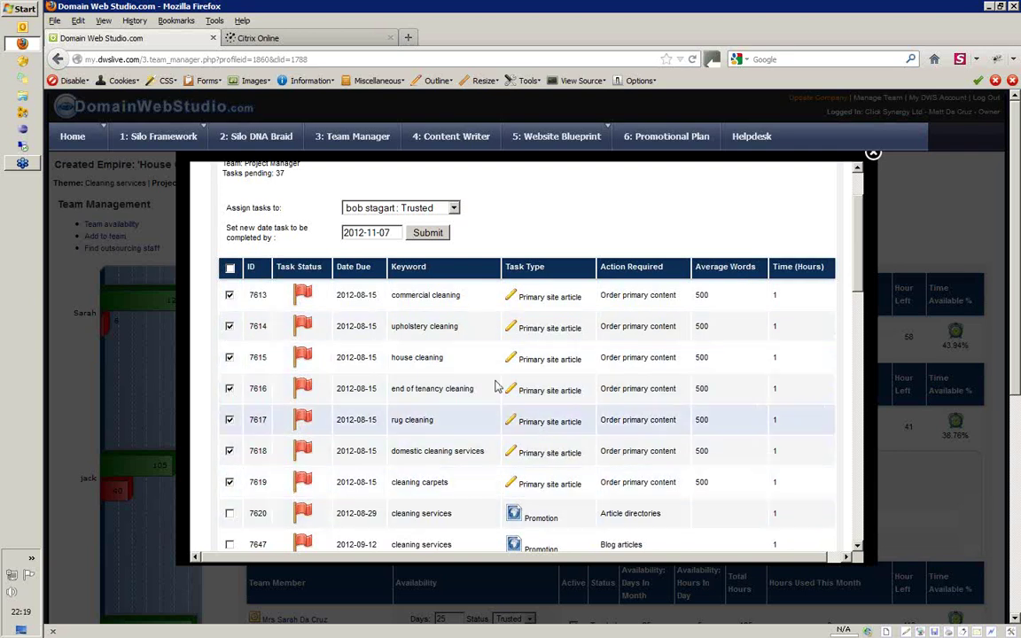
Step: Reassign the selected Professional Cleaning tasks to the account owner with a new completion date of 2012-11-16
click(408, 207)
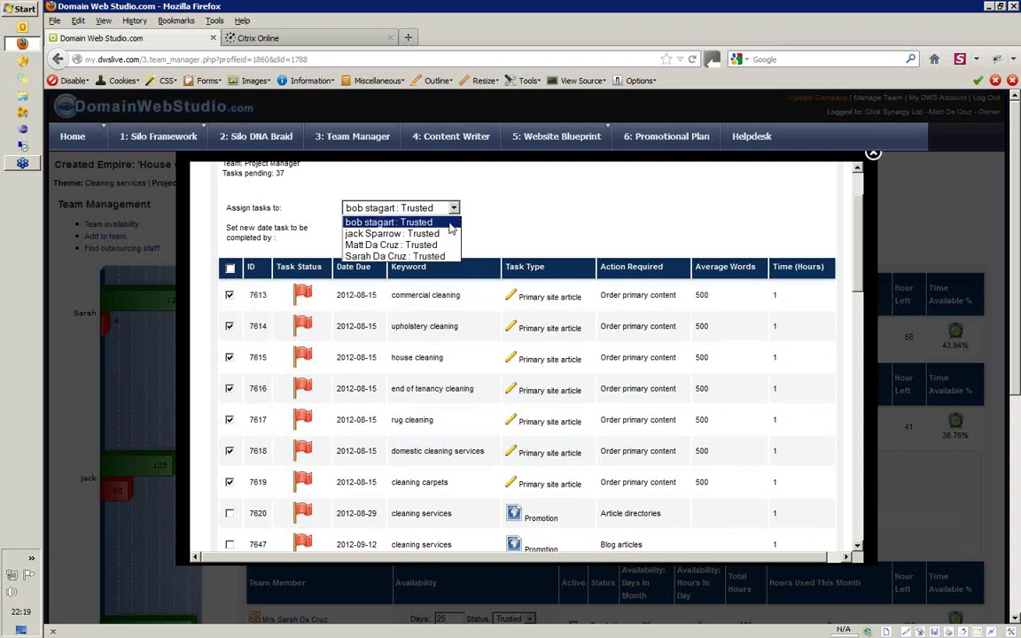
click(396, 244)
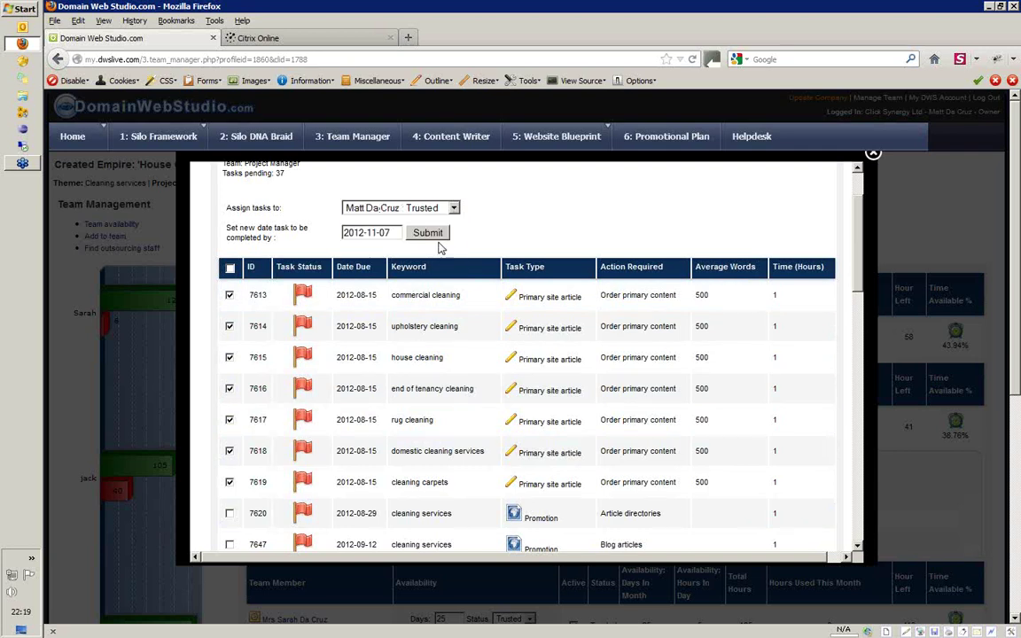
click(383, 232)
key(BackSpace)
text(1)
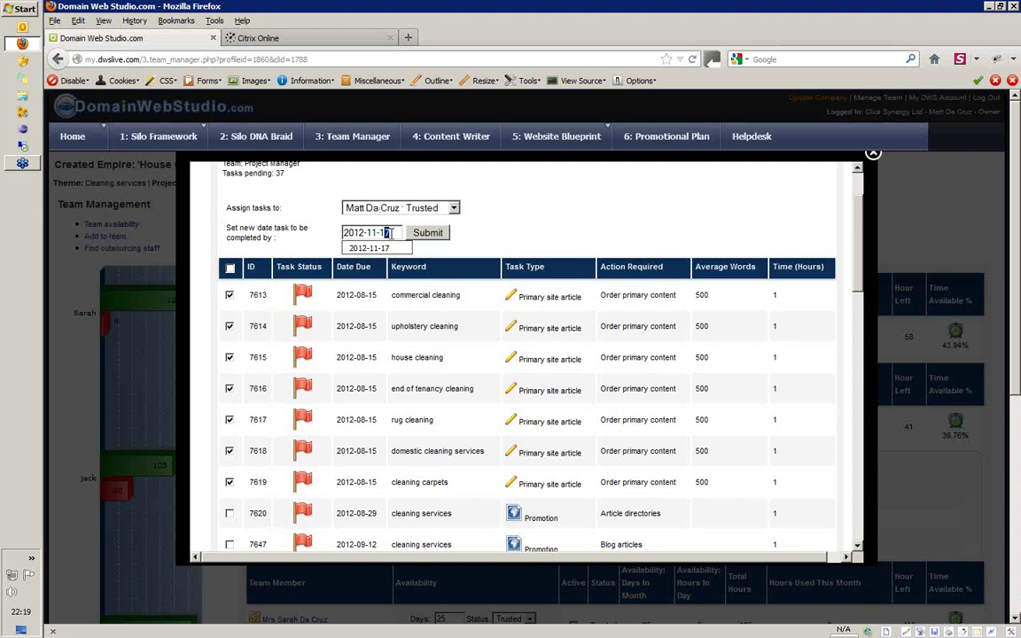
text(6)
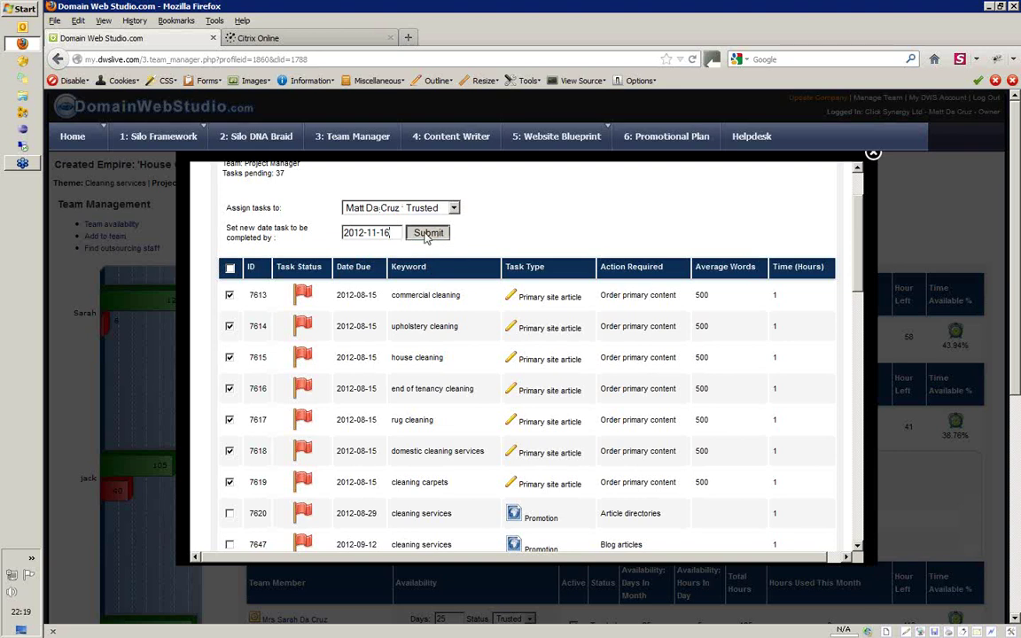
click(427, 234)
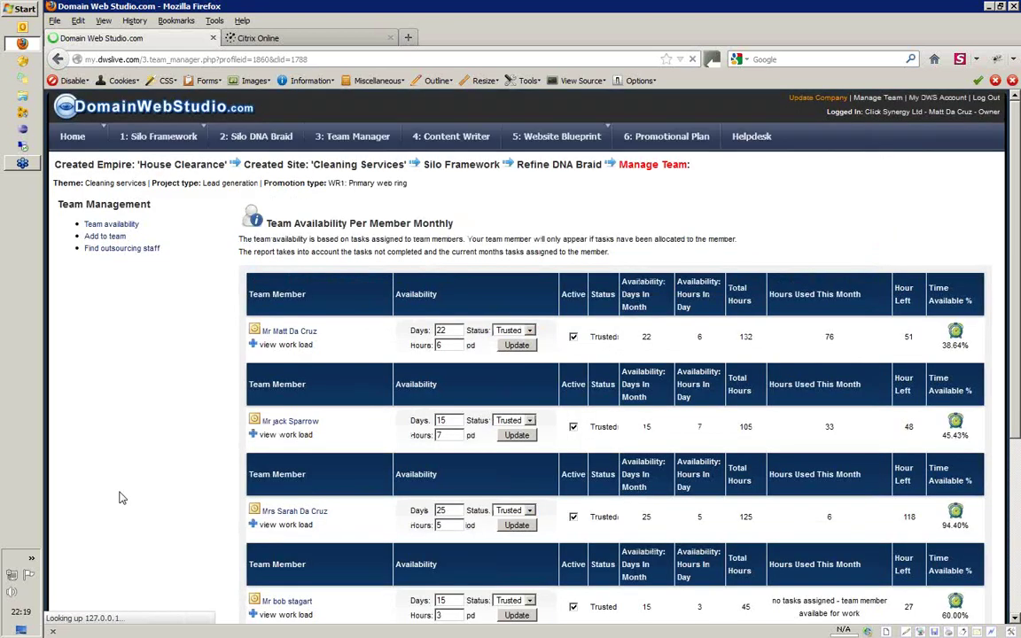
Step: Open the Window Cleaning Services article for writing from the Content Writer's current tasks for this month
click(446, 145)
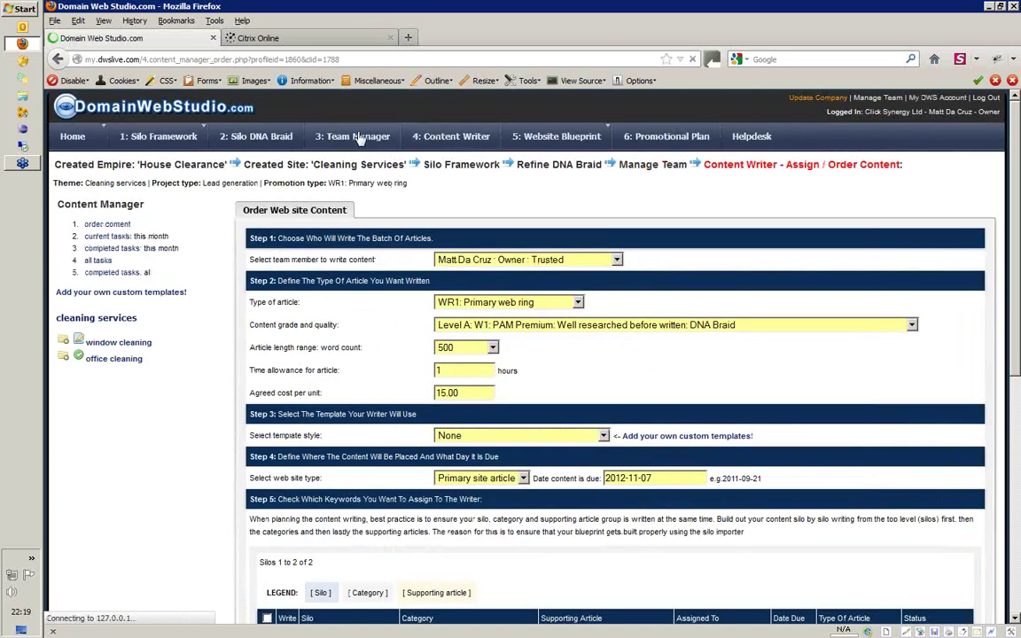
click(98, 241)
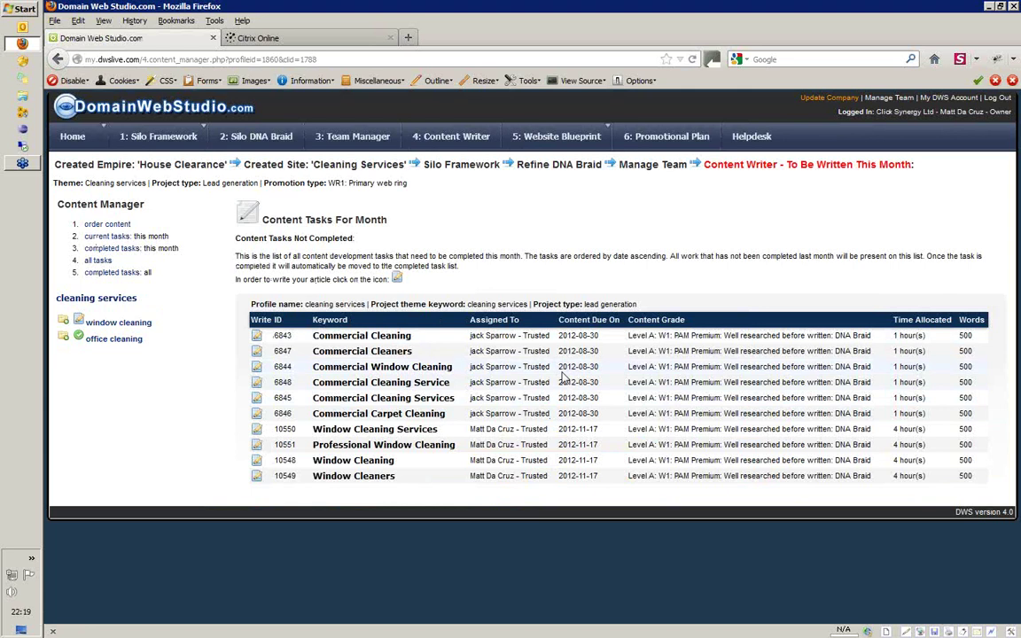
click(114, 237)
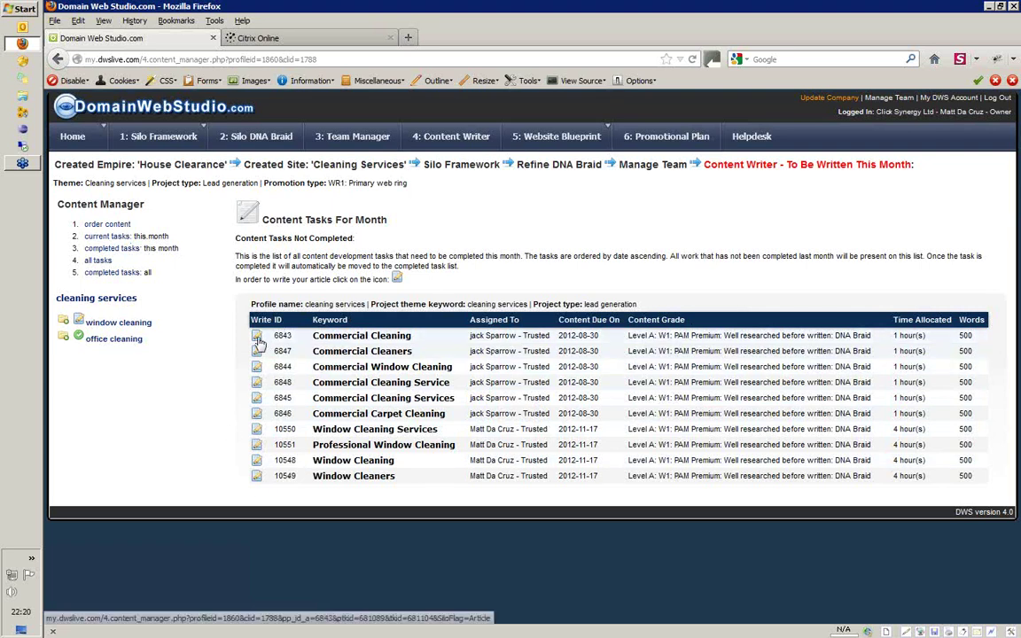
click(257, 431)
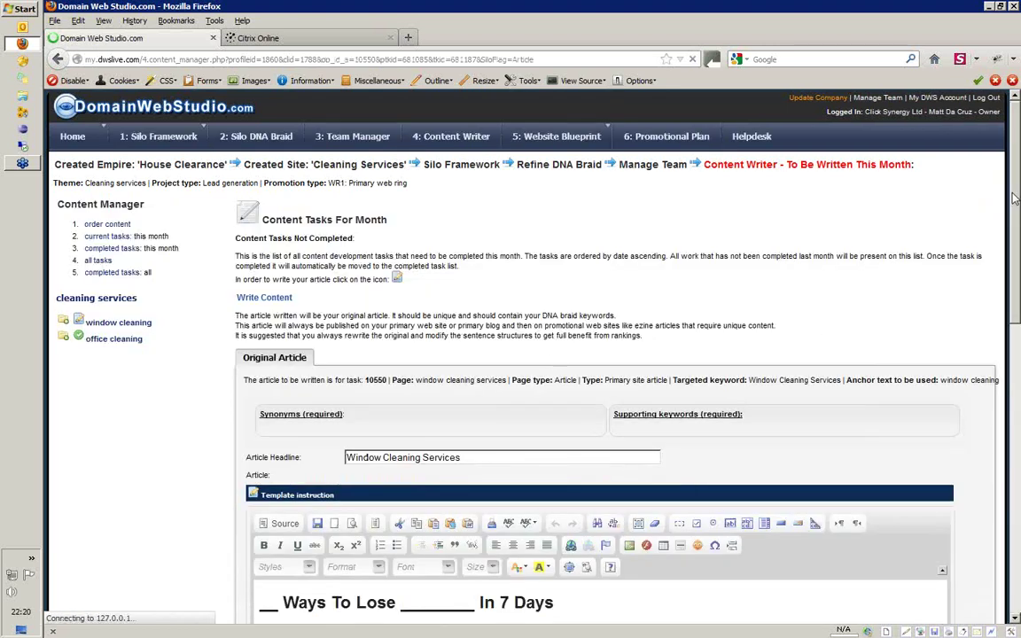
Step: Examine the synonyms and supporting keywords requirements and the article headline of the Window Cleaning Services article
scroll(1016, 216, down, 3)
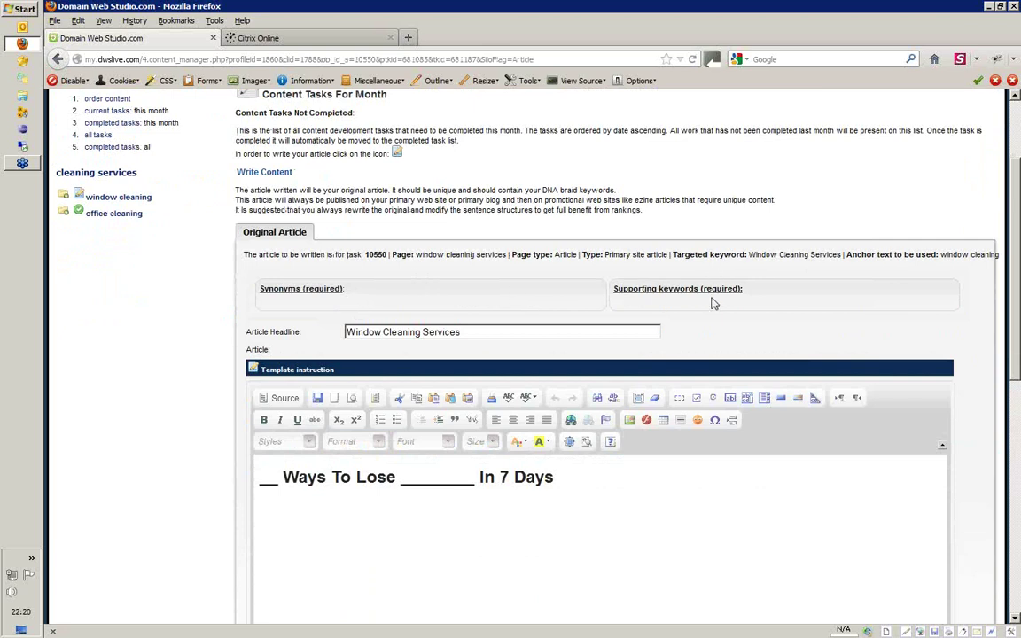
triple_click(468, 332)
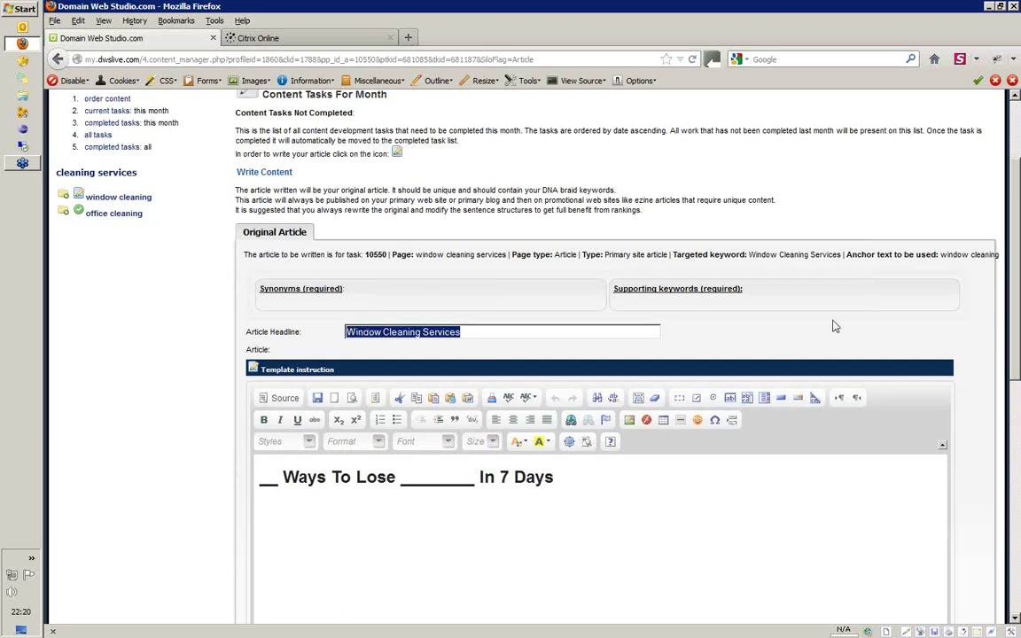
scroll(1017, 276, down, 1)
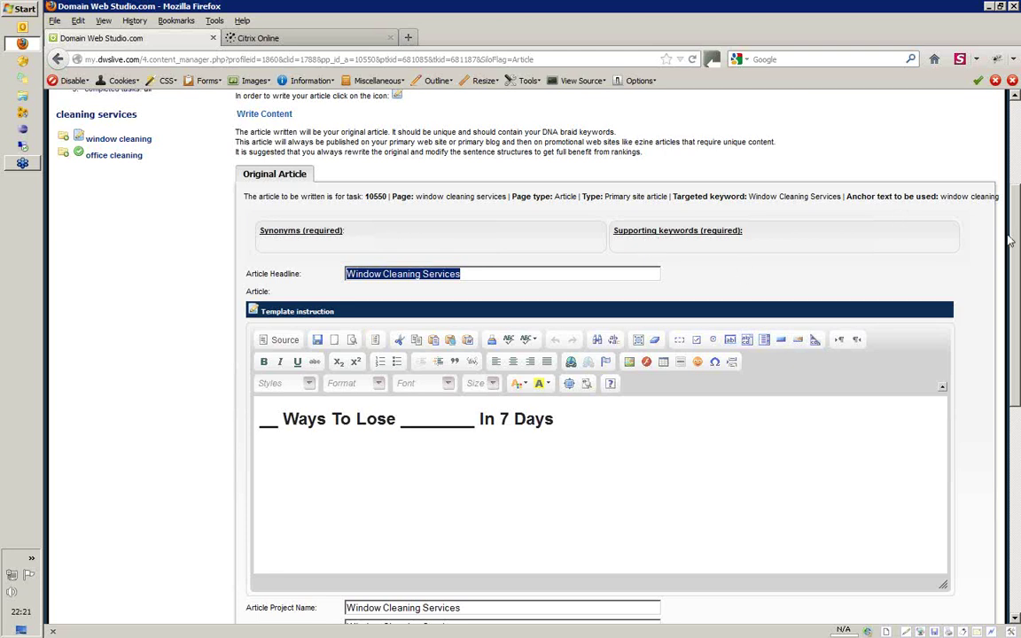
scroll(1016, 235, down, 1)
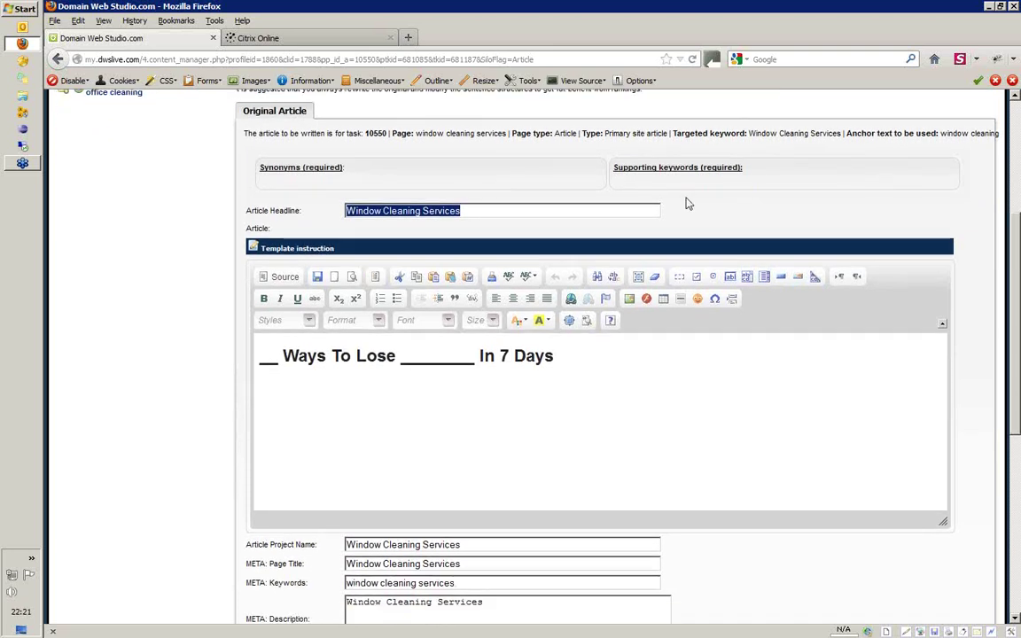
drag(479, 212, 332, 210)
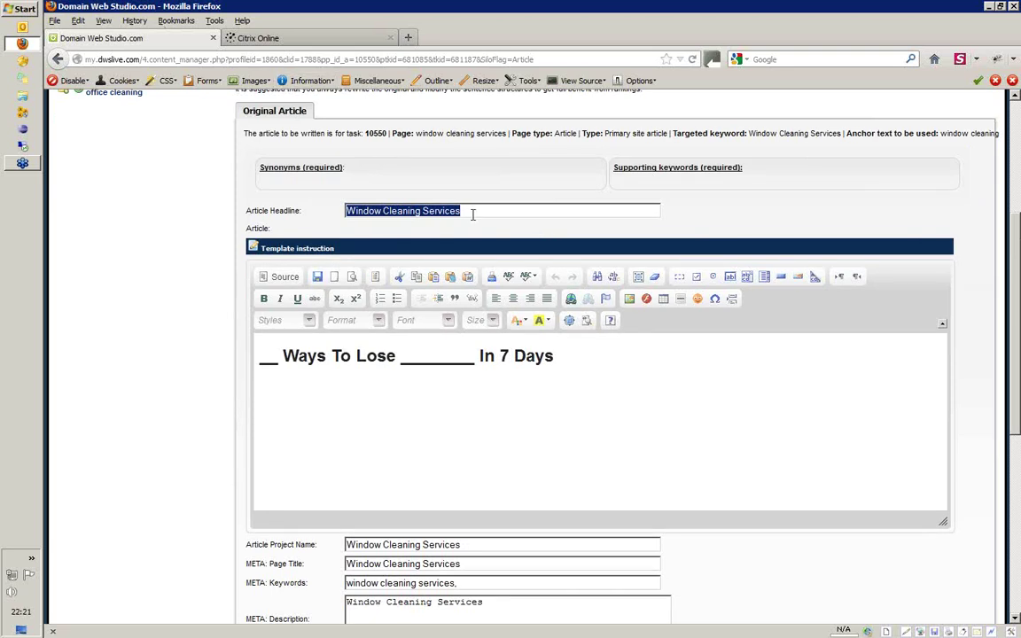
drag(473, 214, 345, 211)
click(470, 211)
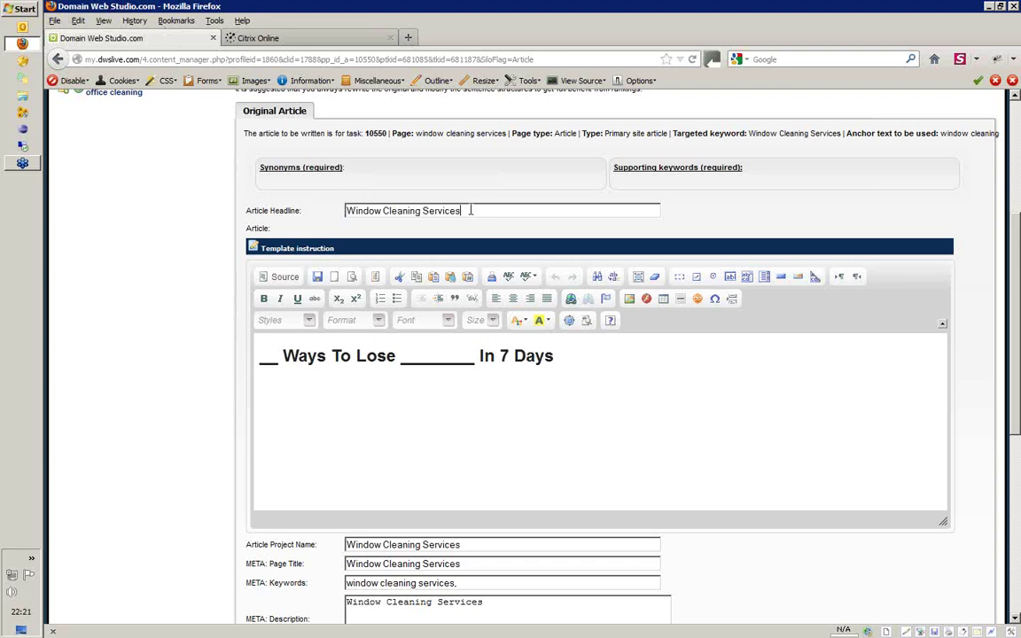
drag(471, 211, 346, 196)
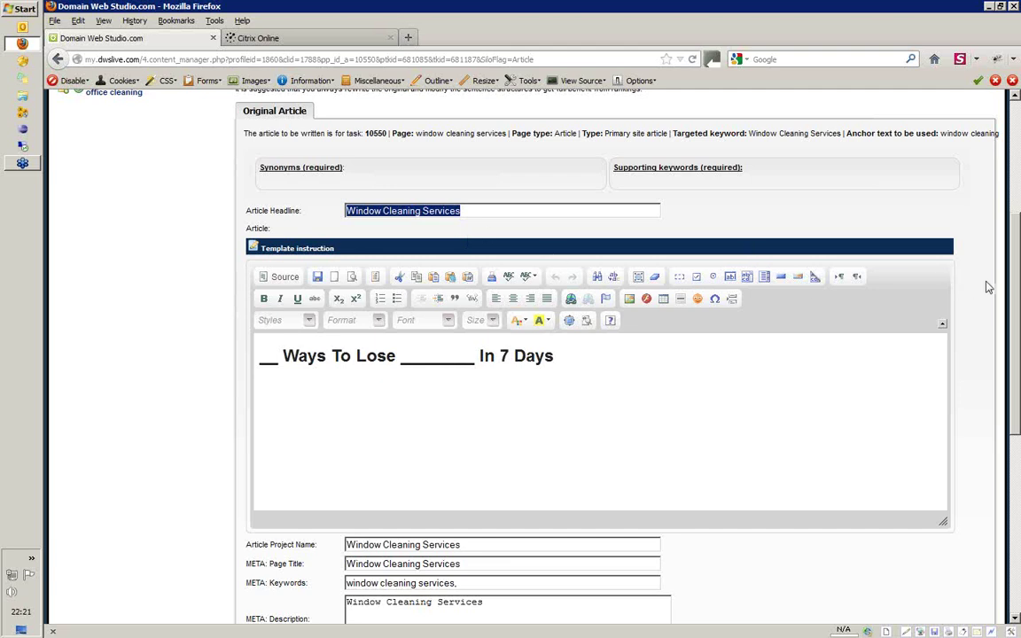
Step: Show and hide the template instruction video, and review the template headline in the article editor
drag(1017, 290, 1017, 268)
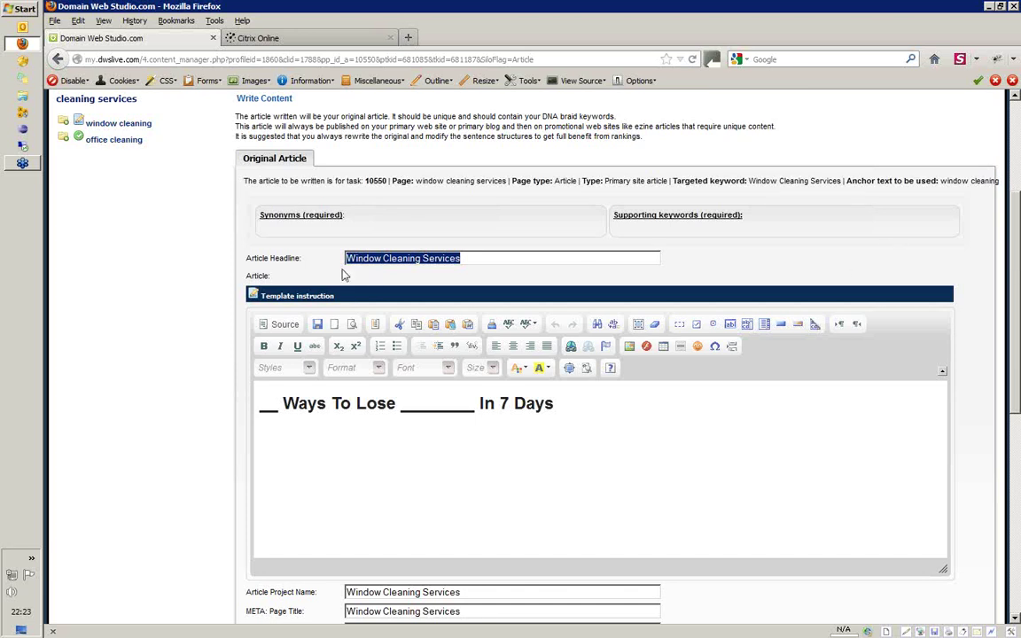
click(254, 300)
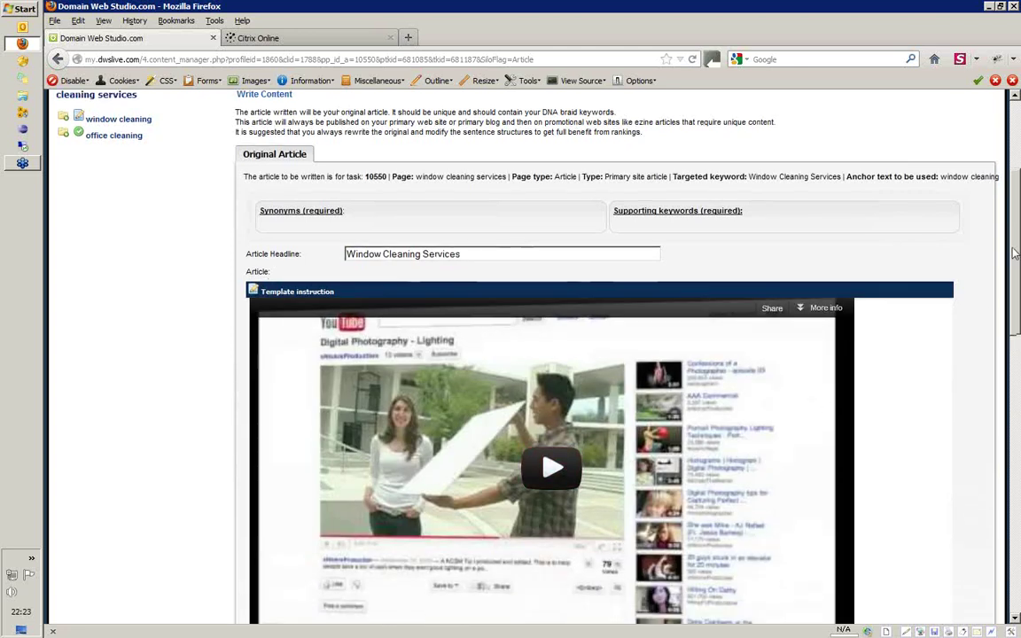
scroll(1018, 282, down, 3)
scroll(1018, 281, up, 1)
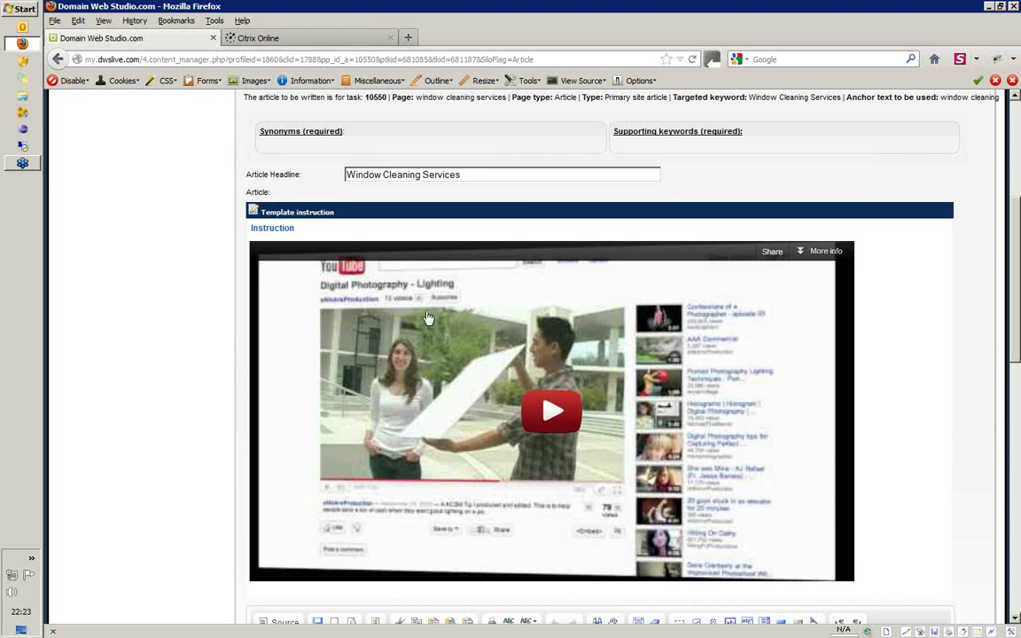
click(253, 217)
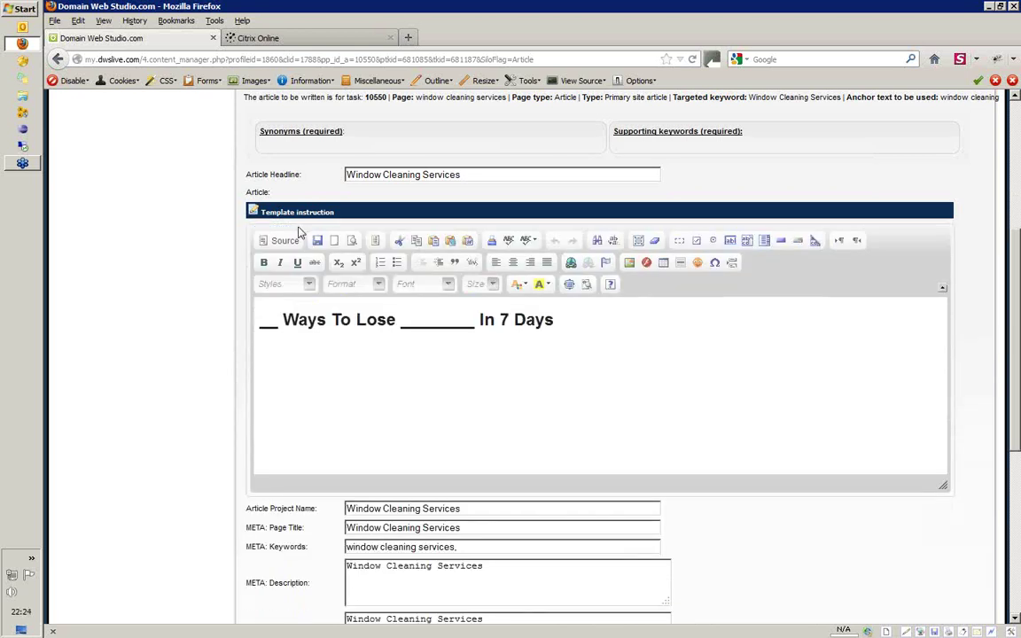
drag(560, 323, 264, 313)
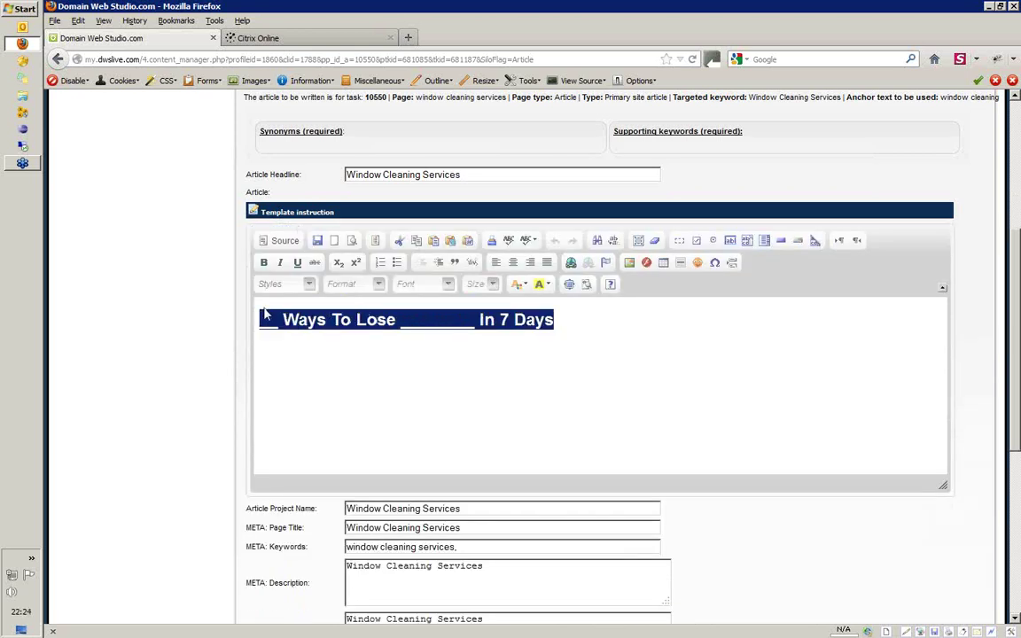
click(388, 415)
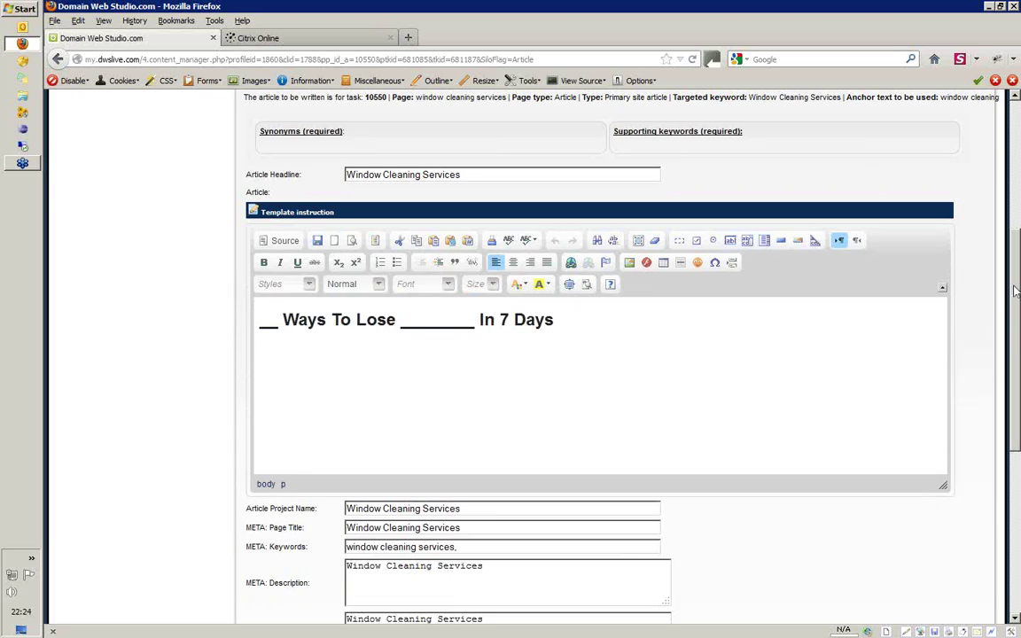
Step: Review the article project name, META page title, META keywords and article synopsis fields
drag(1017, 291, 1018, 422)
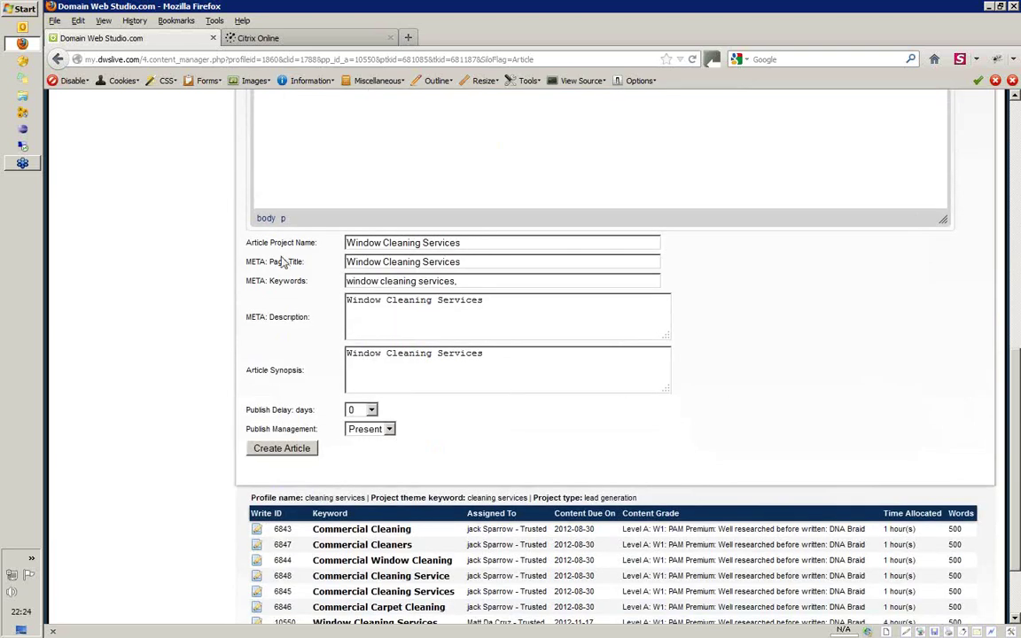
click(467, 242)
drag(467, 242, 344, 243)
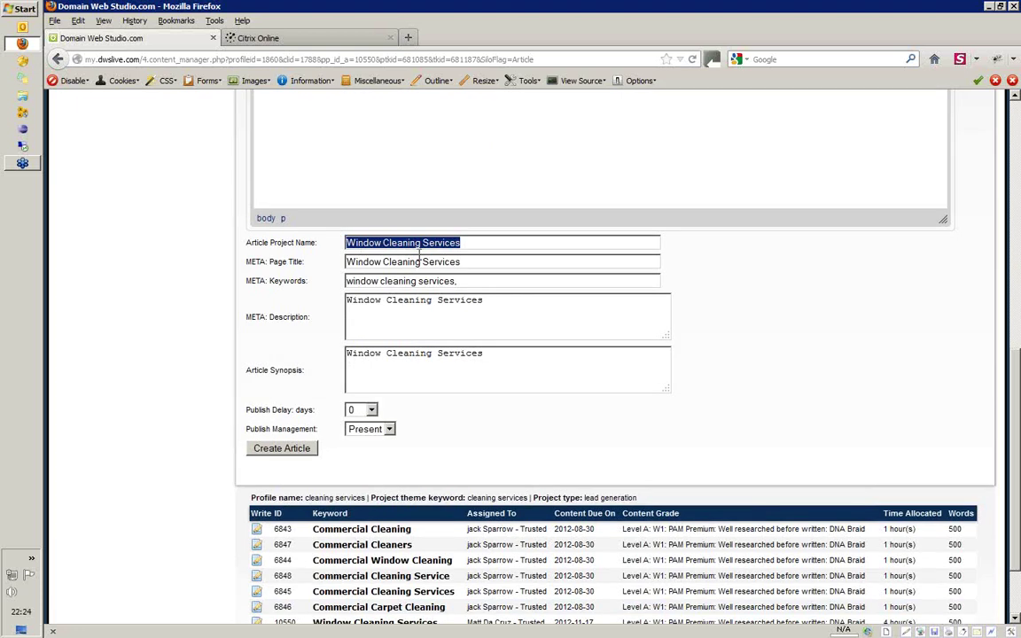
click(471, 242)
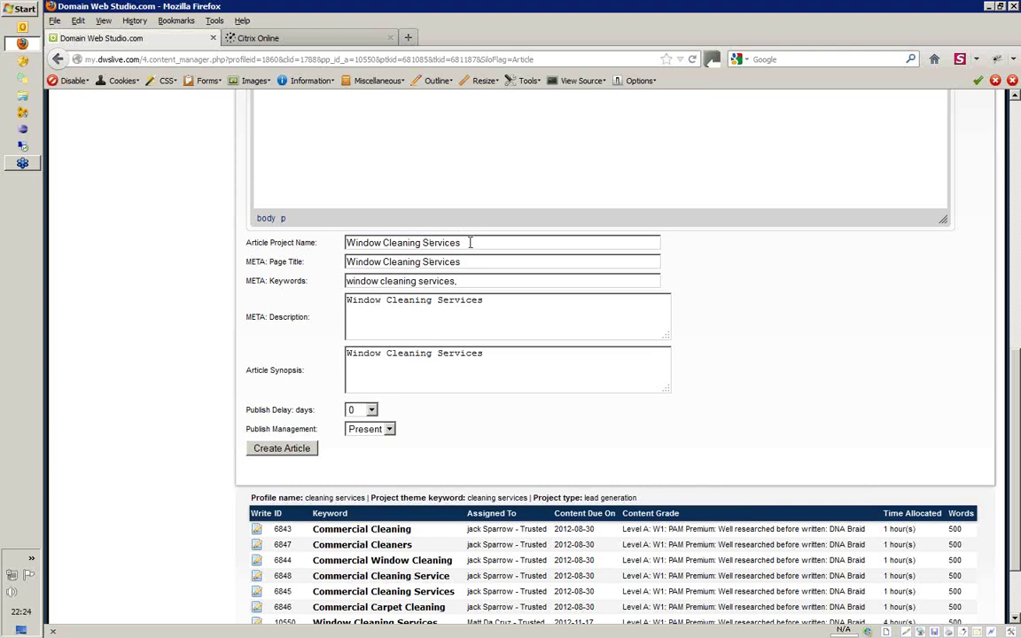
drag(467, 242, 345, 243)
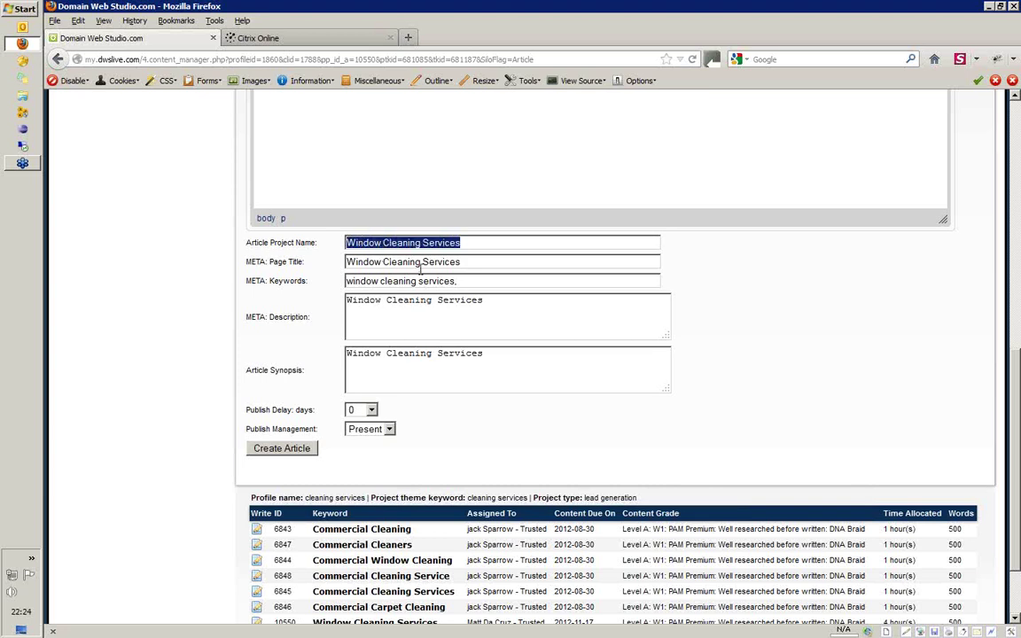
drag(468, 261, 345, 262)
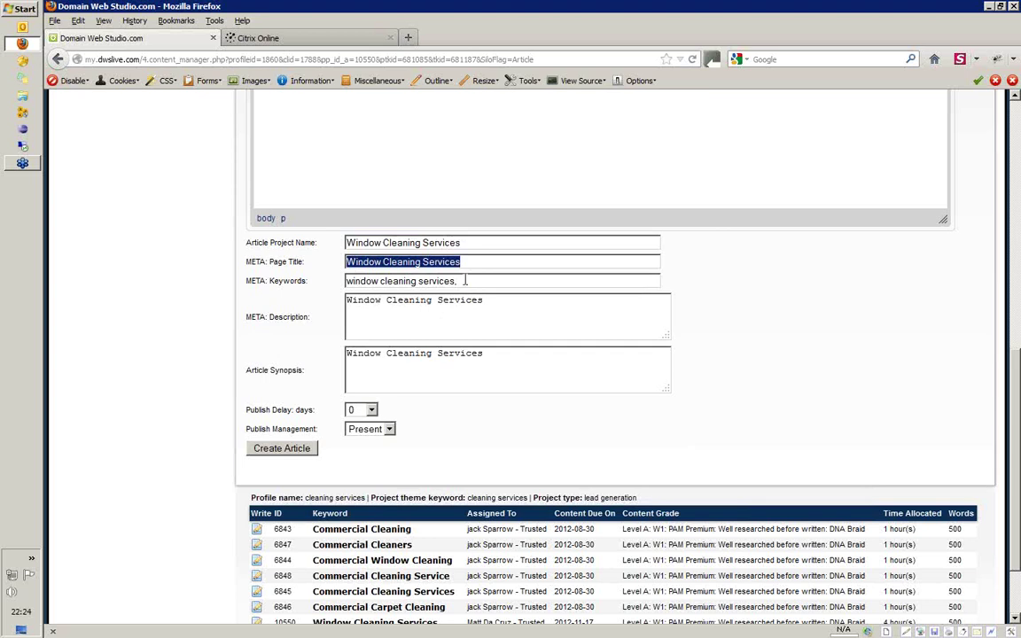
click(356, 264)
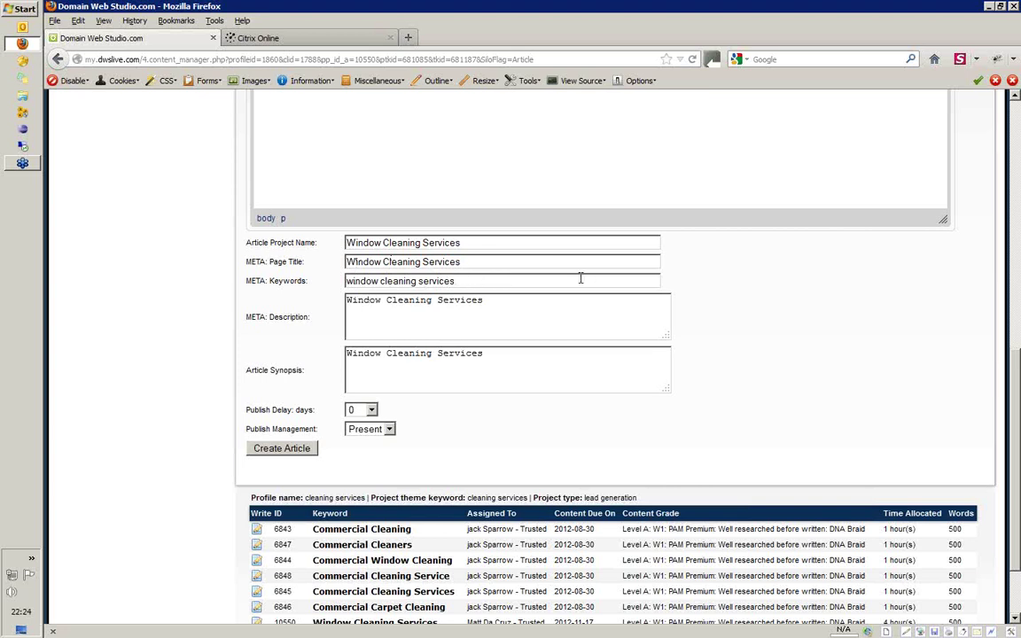
text(,,)
click(487, 354)
Step: Search google.co.uk for "window cleaner" in a new browser tab and examine the first organic result's description
click(408, 37)
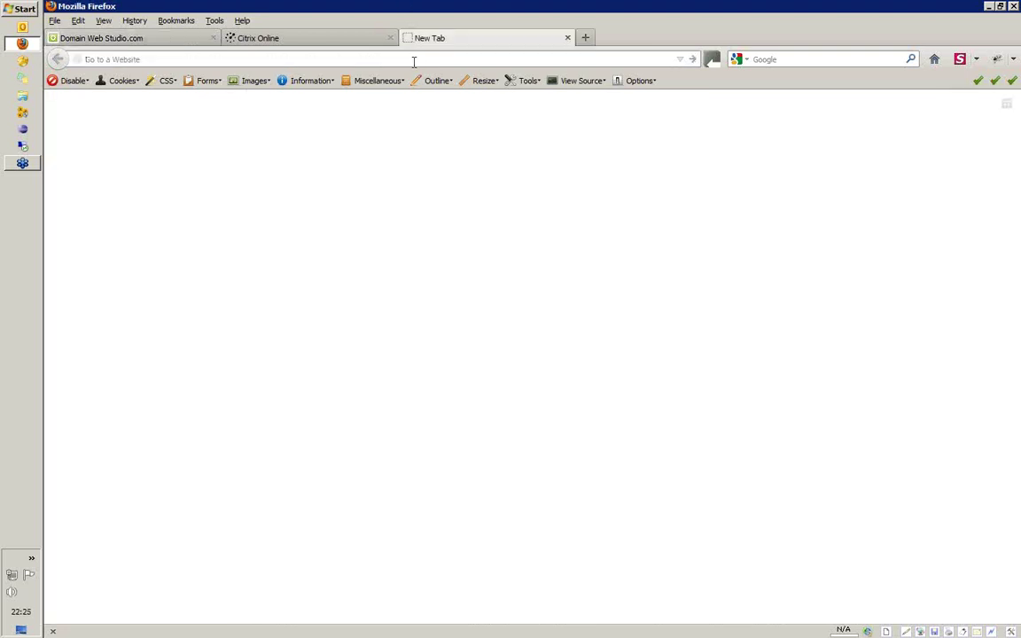
text(google.co.uk)
key(Return)
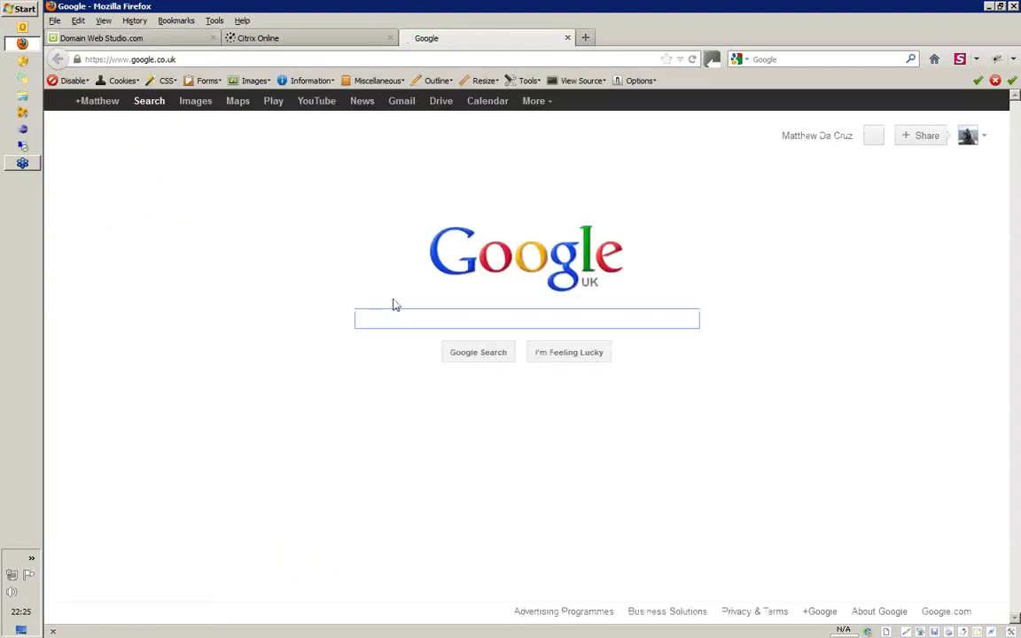
text(window)
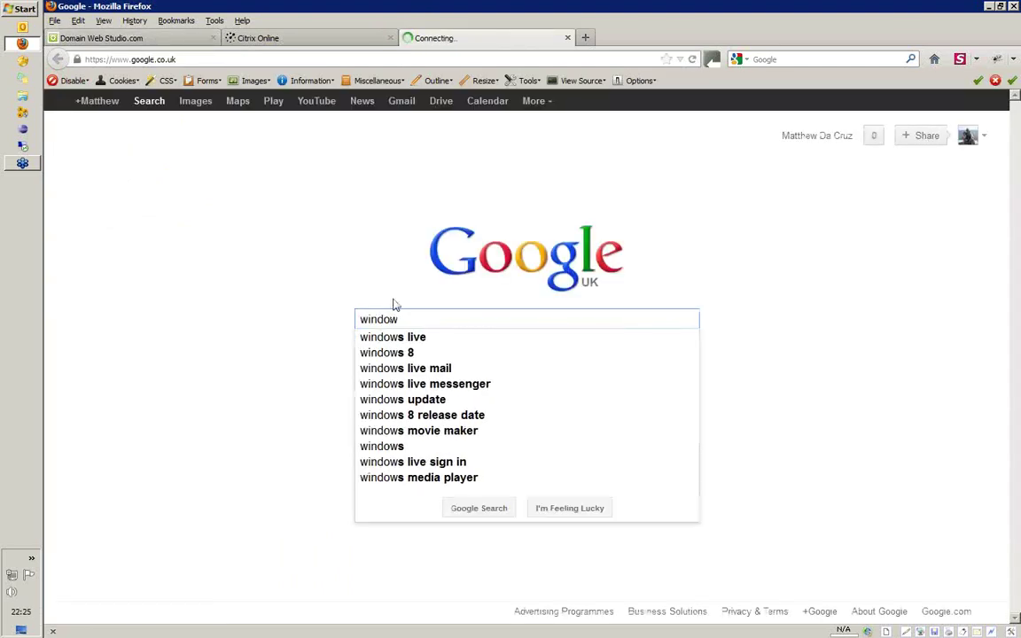
text( cleaner)
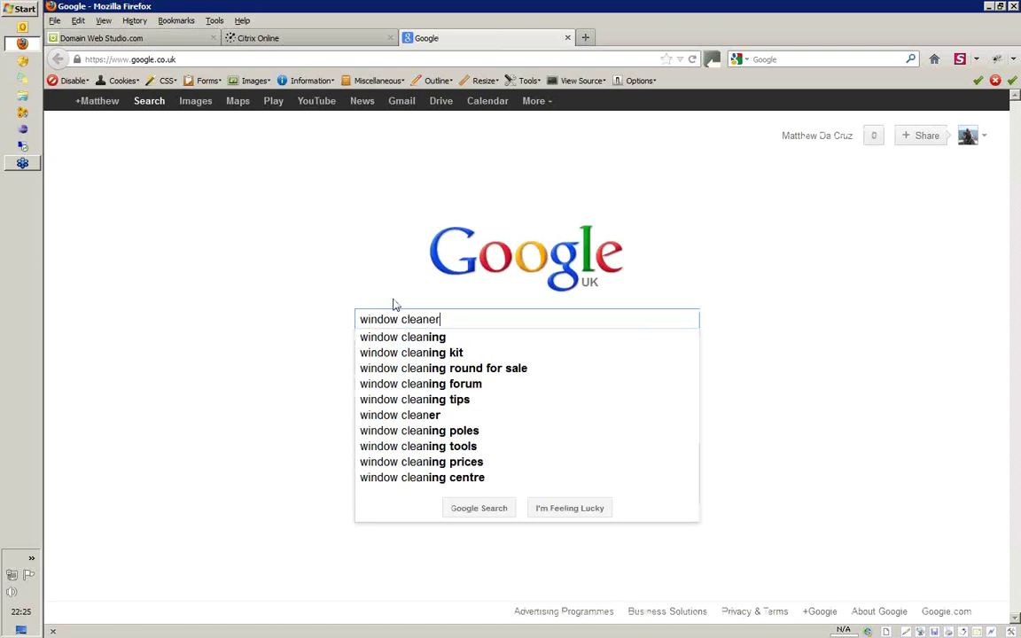
key(Return)
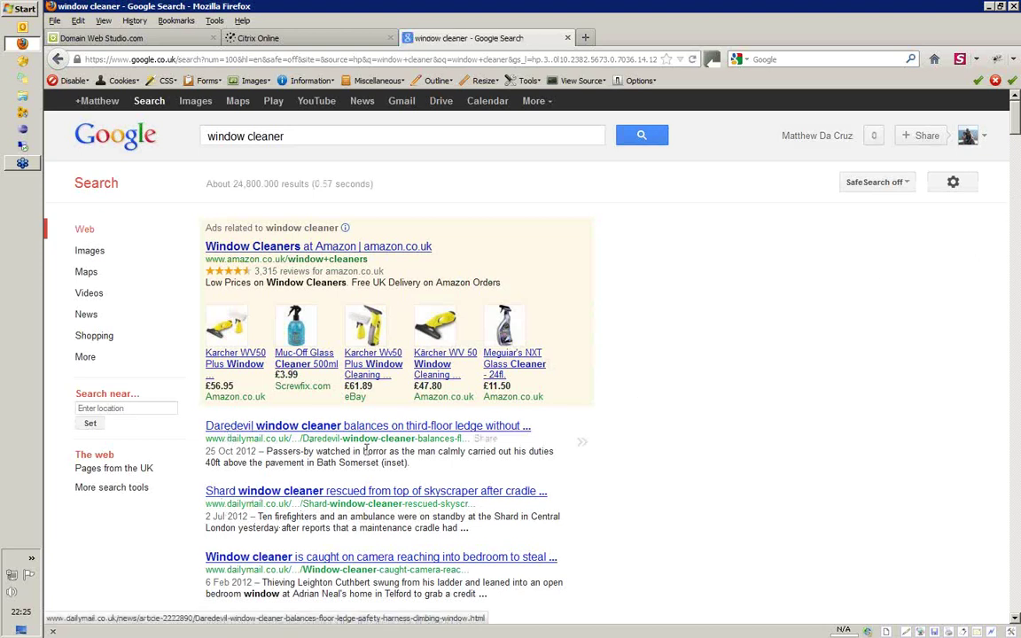
drag(410, 462, 205, 453)
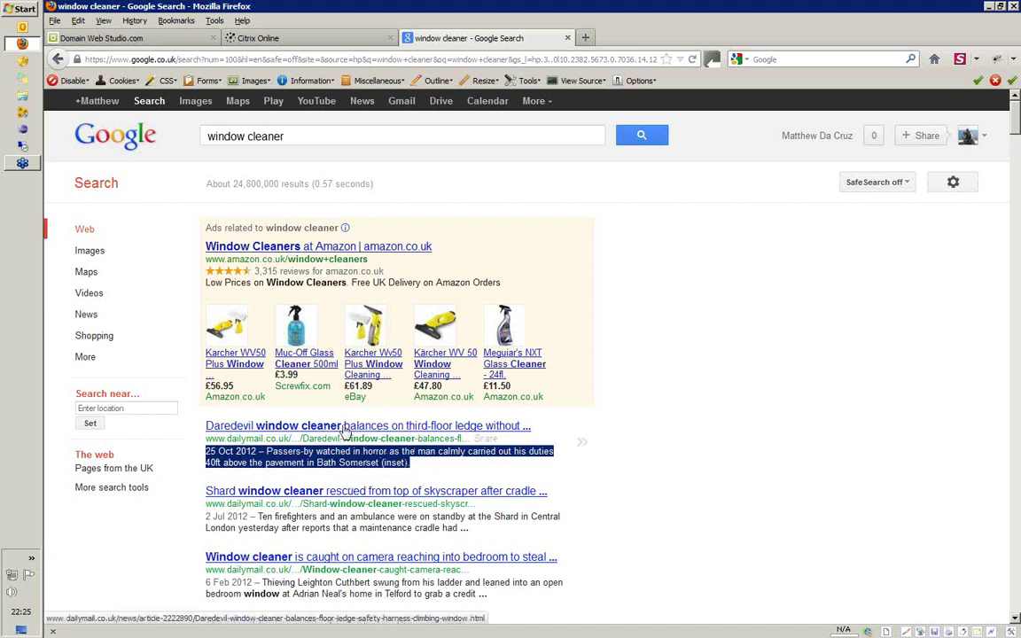
Step: Return to the Domain Web Studio article form and review its META description and article synopsis
click(122, 38)
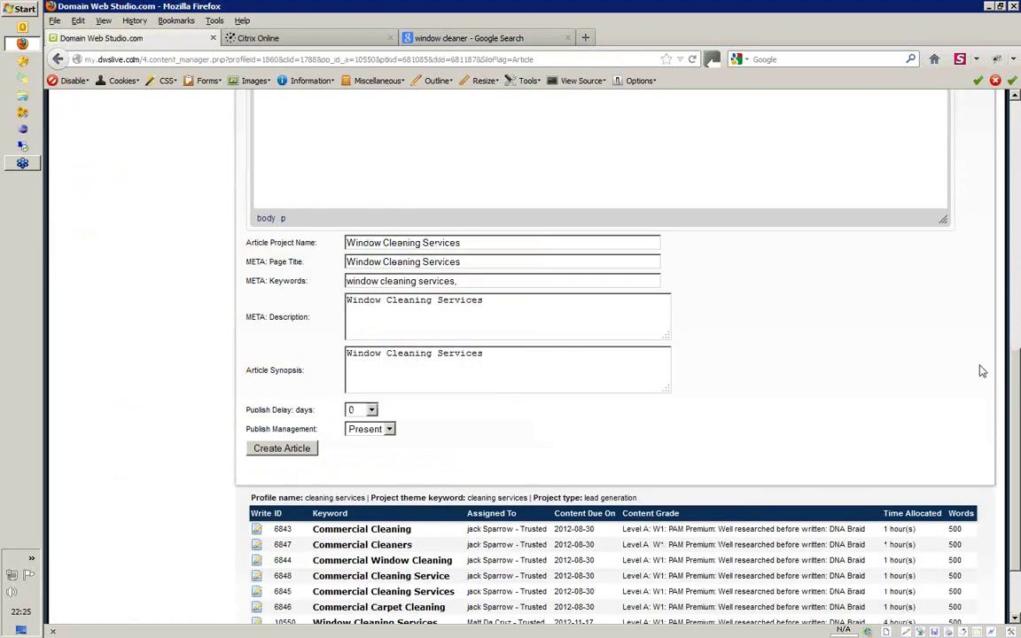
scroll(1016, 381, up, 1)
drag(1016, 381, 1016, 133)
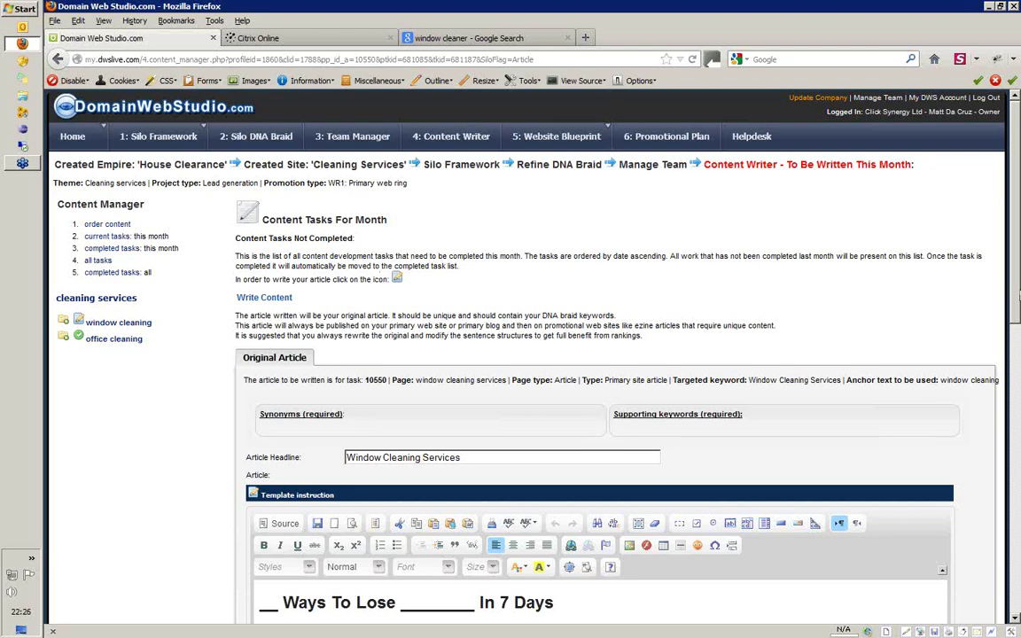
drag(1017, 256, 1018, 462)
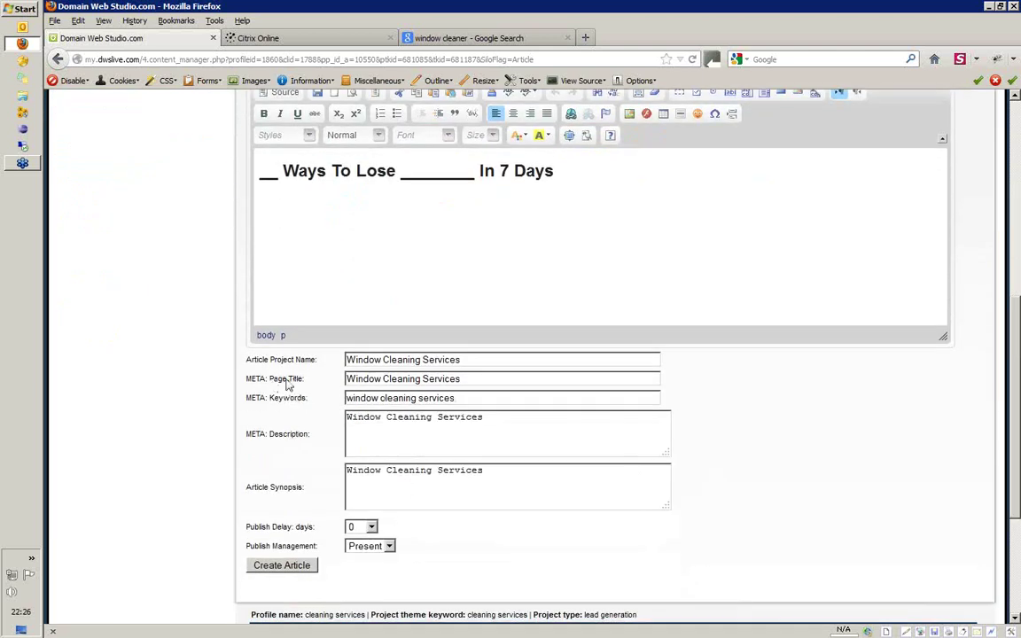
text(,)
drag(487, 418, 266, 387)
drag(496, 472, 351, 470)
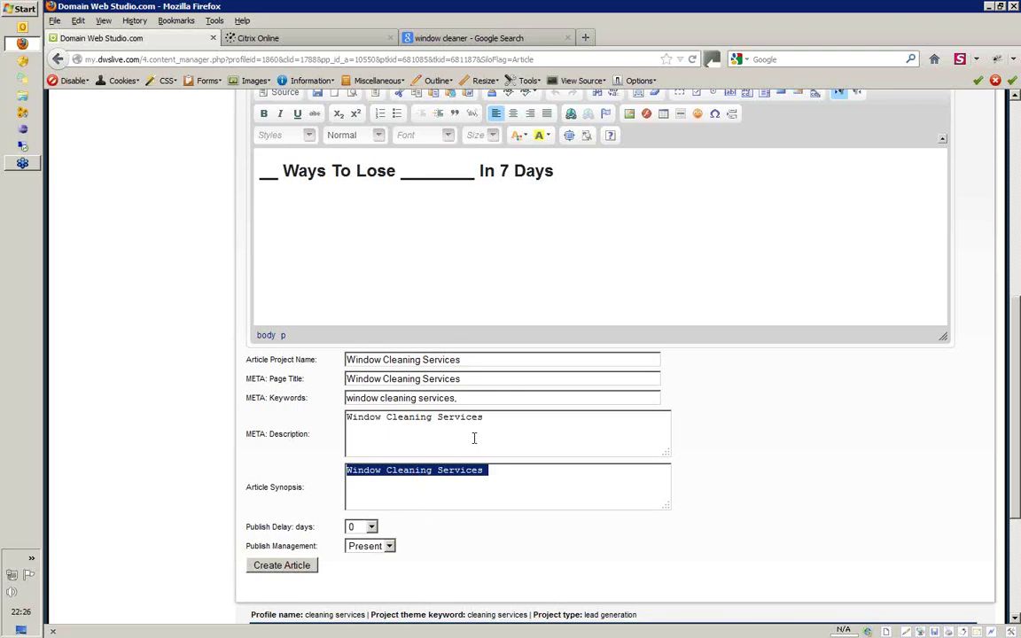
Step: Review the publish delay and publish management options, keeping 0 days and Present
click(370, 526)
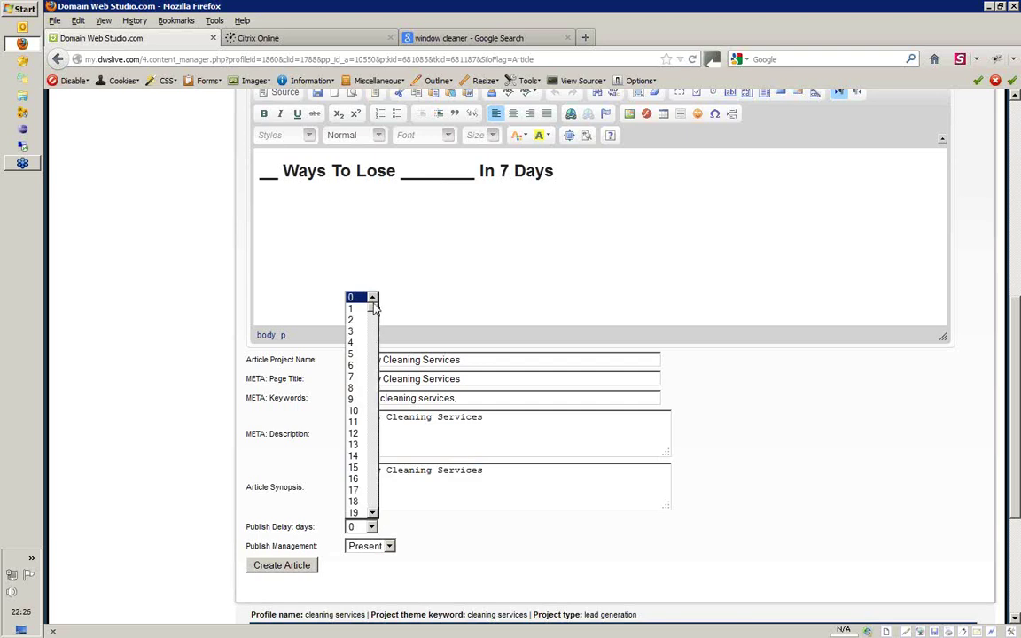
drag(373, 308, 367, 279)
click(359, 298)
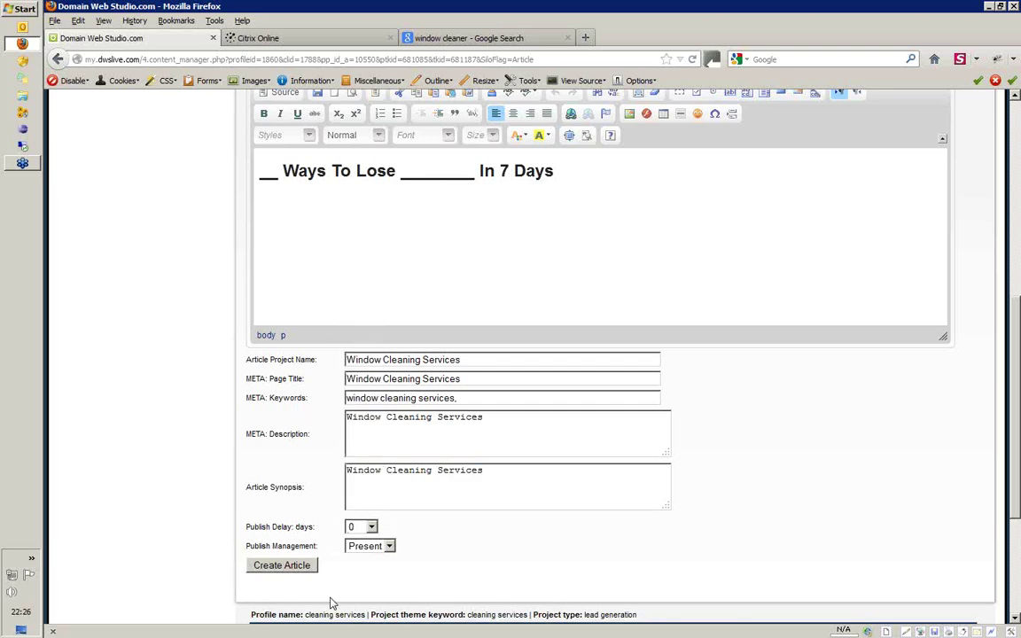
click(370, 546)
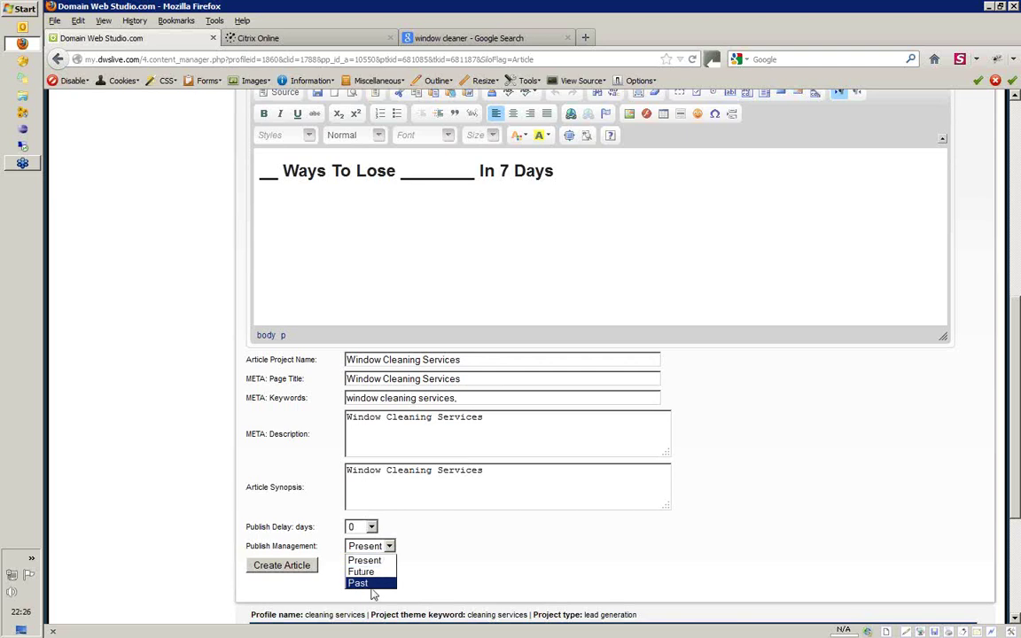
click(388, 546)
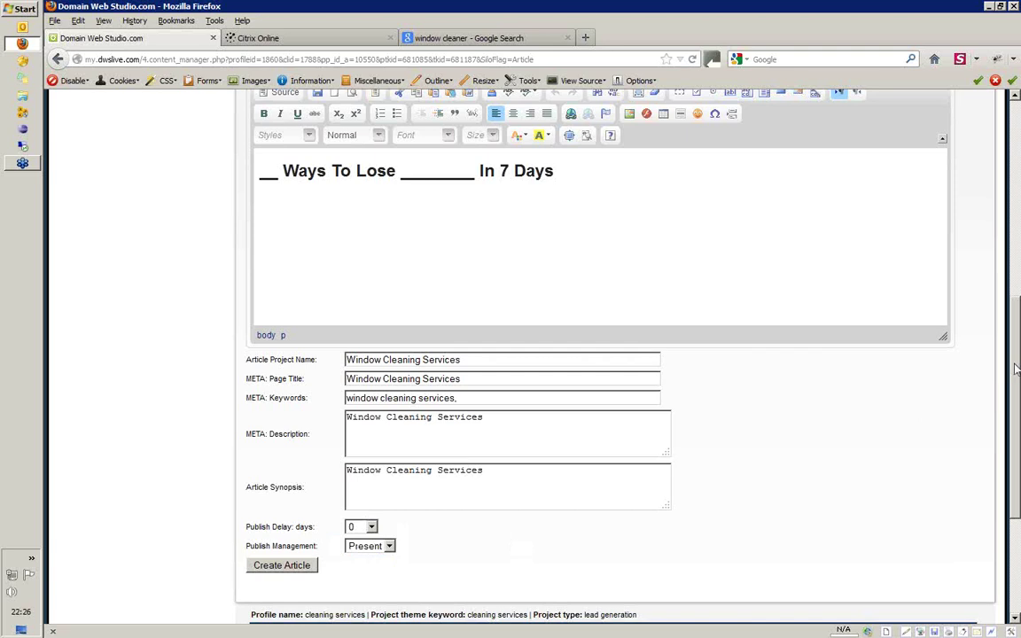
drag(1016, 371, 1016, 408)
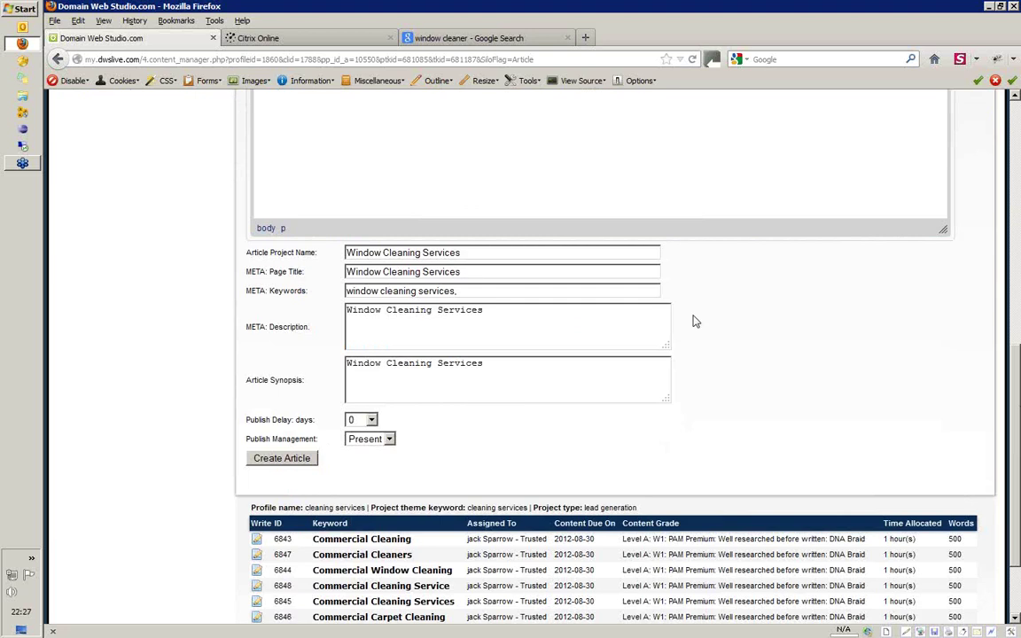
drag(1018, 410, 1018, 146)
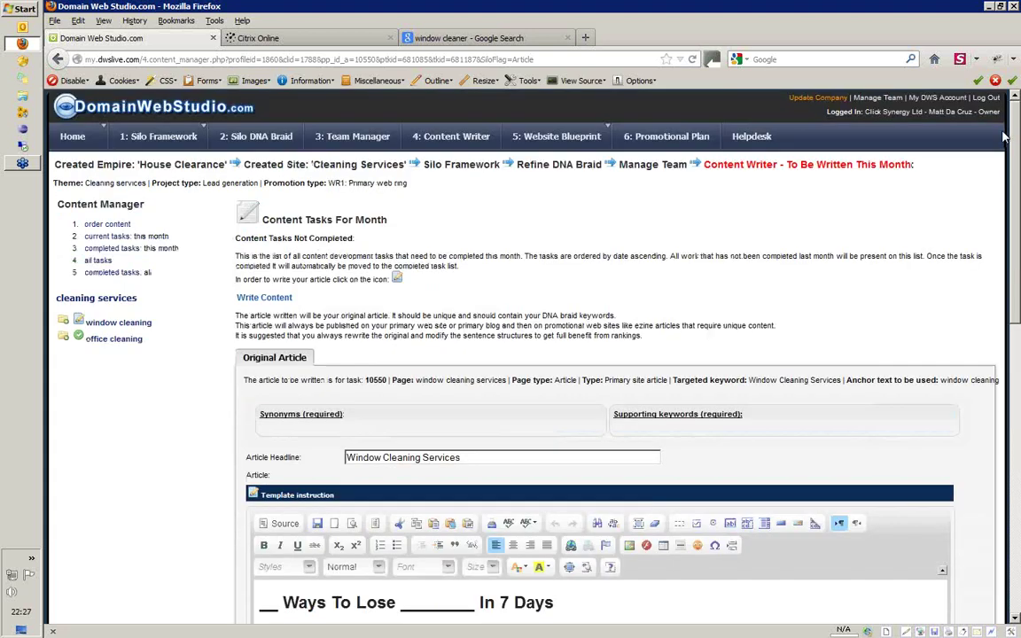
Step: View the list of all uncompleted content tasks for the cleaning services profile
click(99, 262)
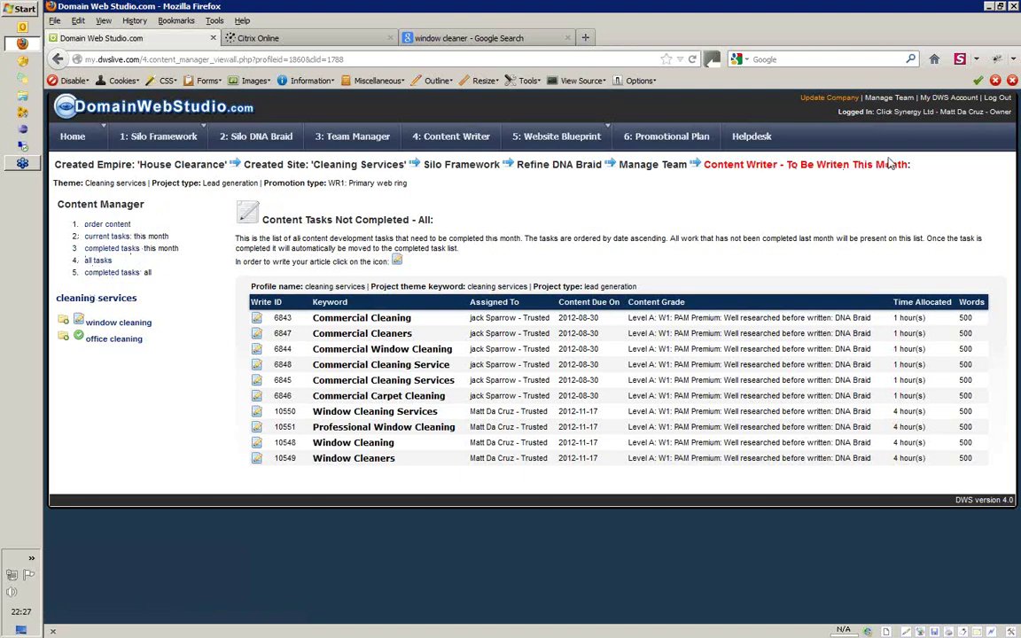
Step: Log out of the owner account and log in with the content team member's saved user name
click(994, 99)
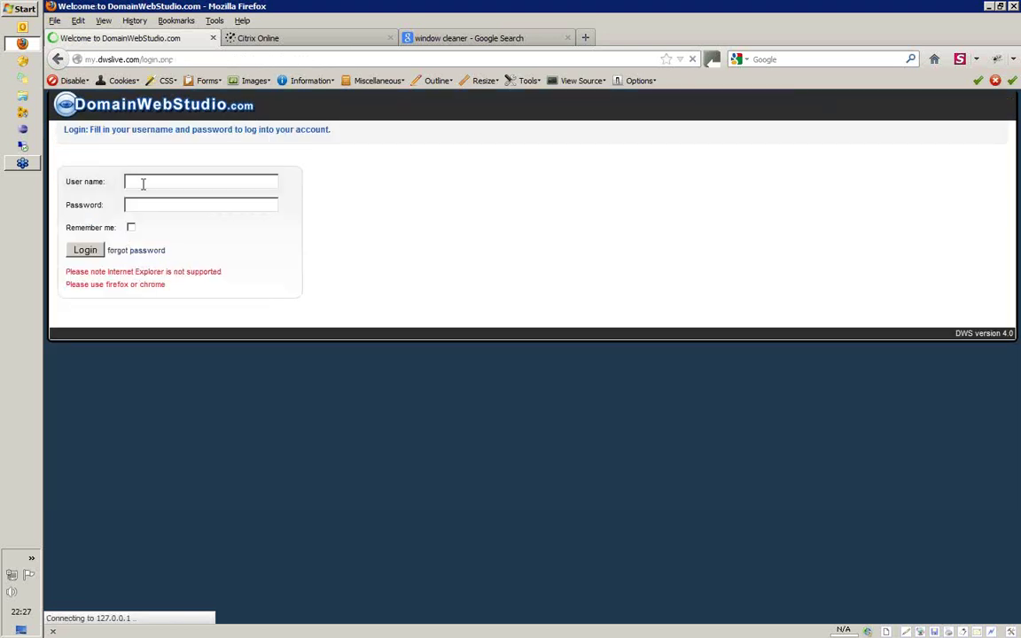
click(143, 183)
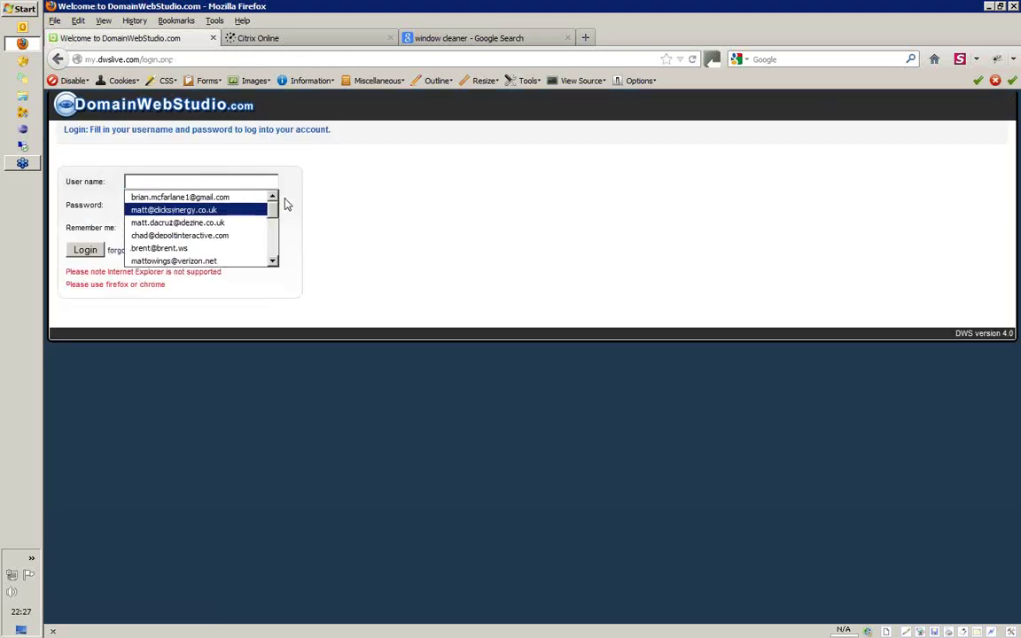
scroll(250, 189, down, 10)
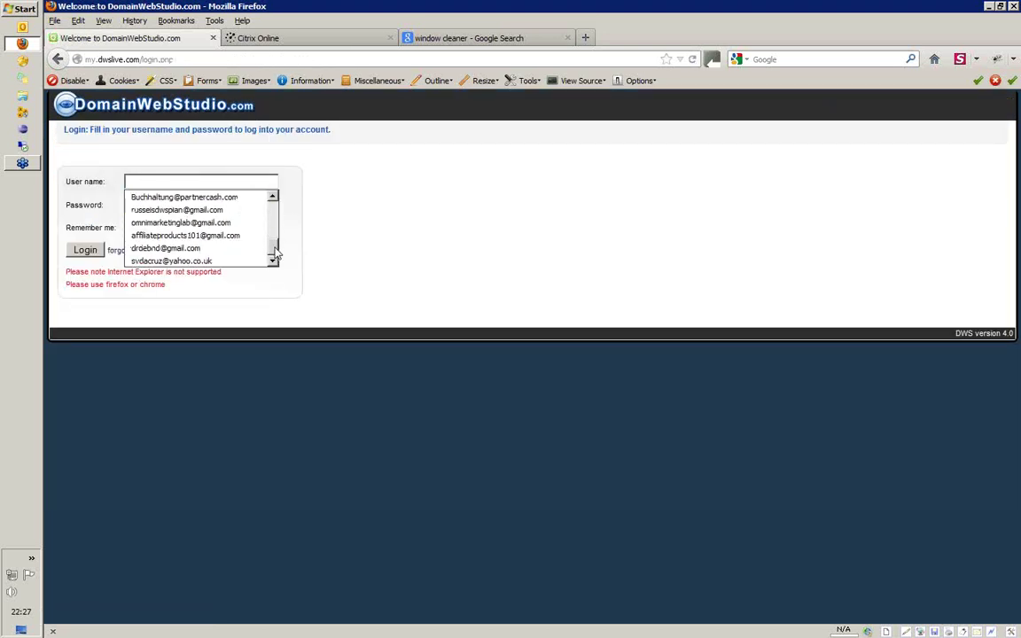
click(206, 262)
click(85, 251)
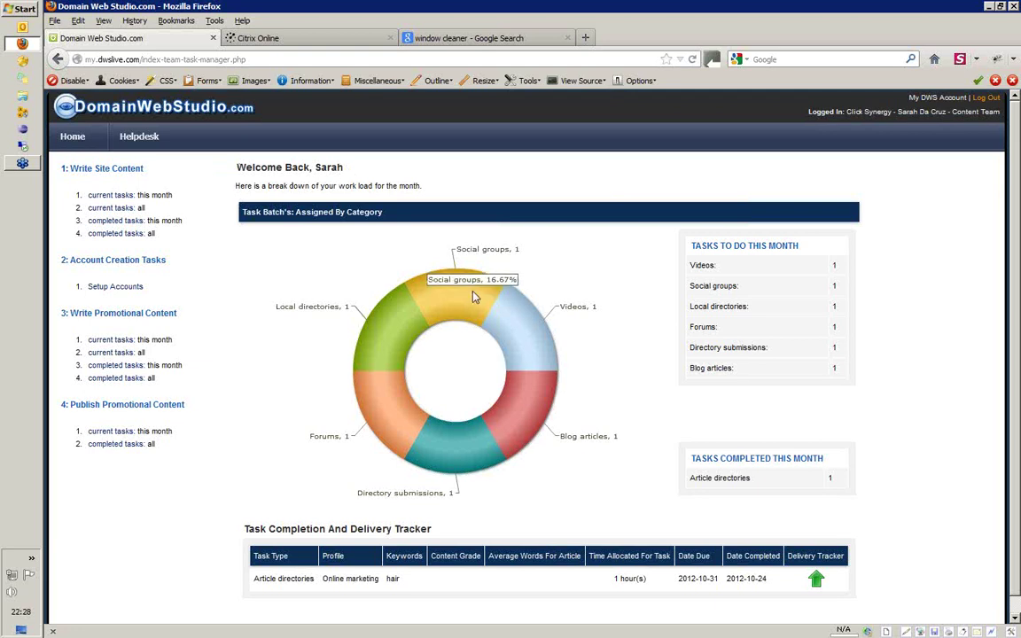
Step: Examine the team member's monthly workload chart by task category and the Write Site Content section
mouse_move(535, 330)
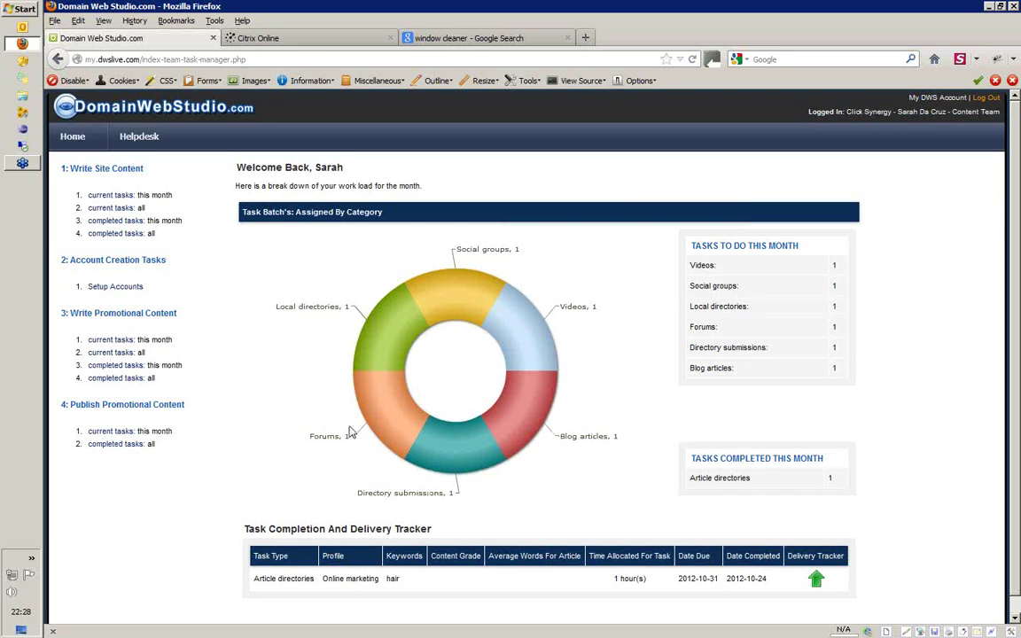
mouse_move(441, 476)
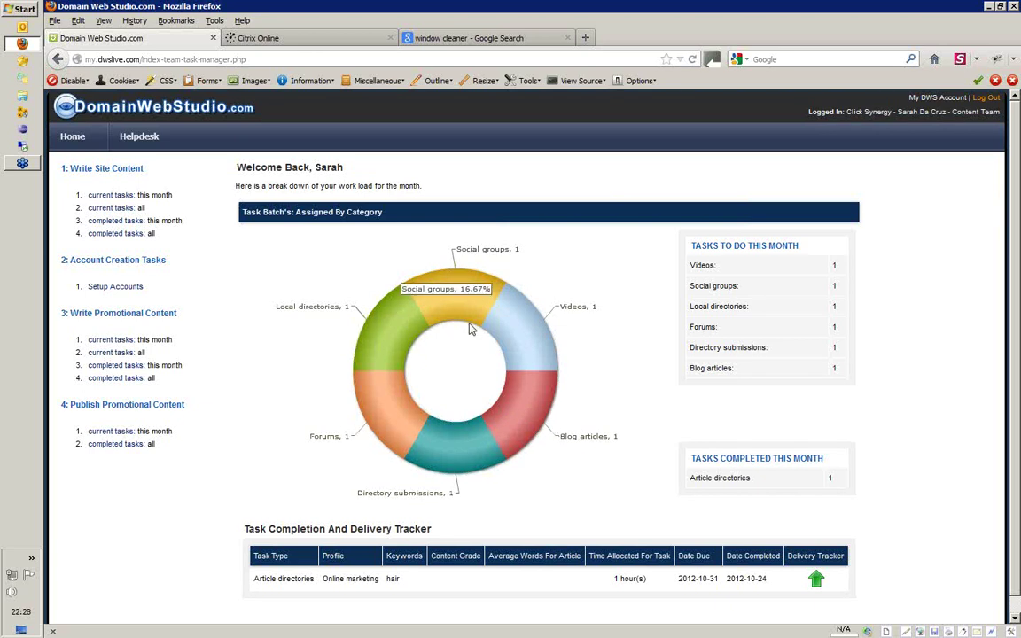
mouse_move(527, 379)
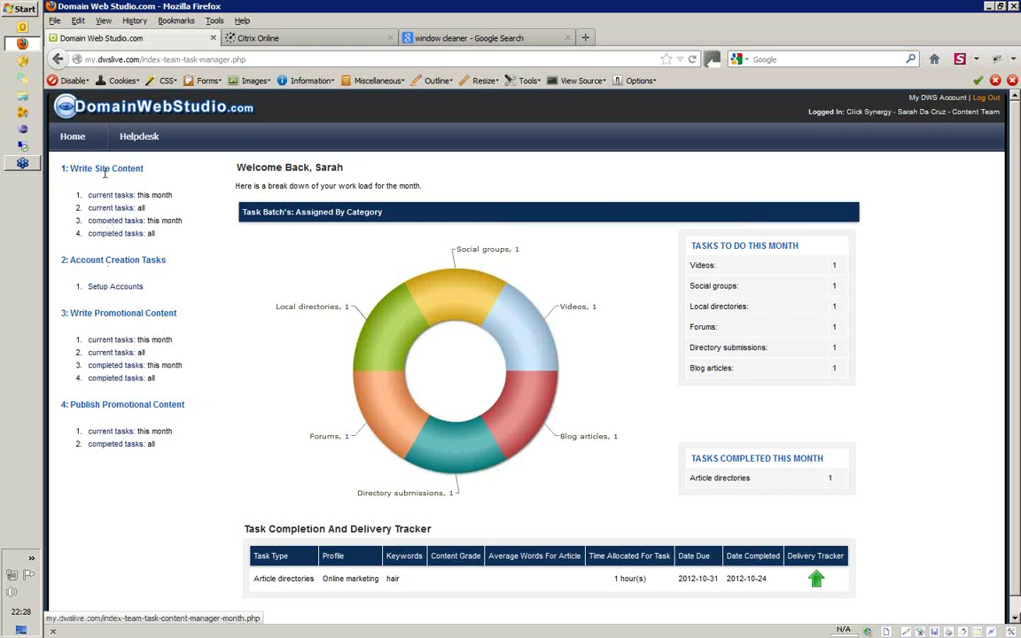
drag(143, 169, 65, 180)
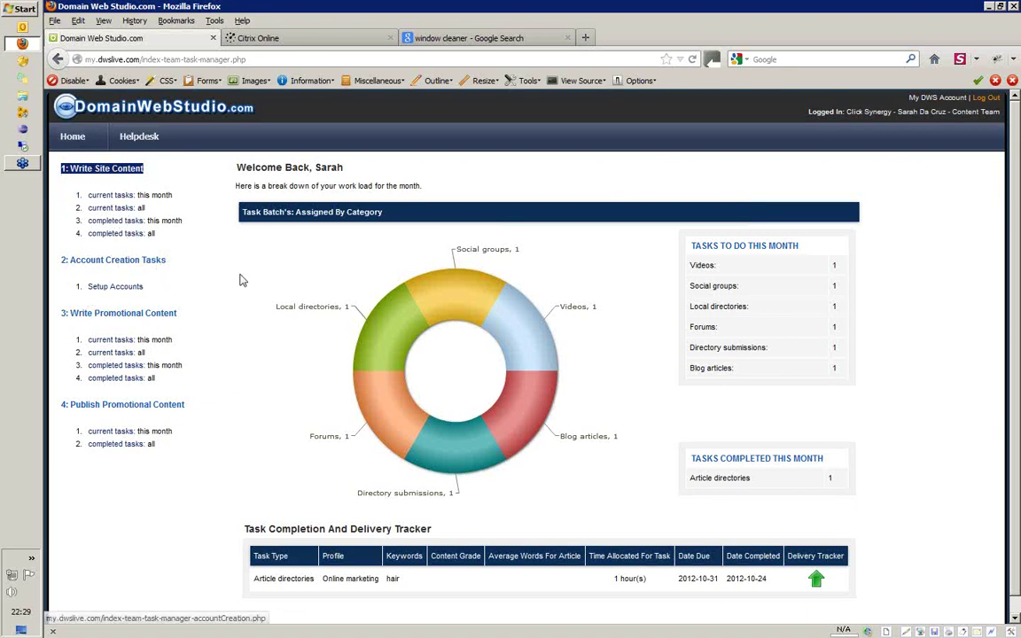
mouse_move(484, 287)
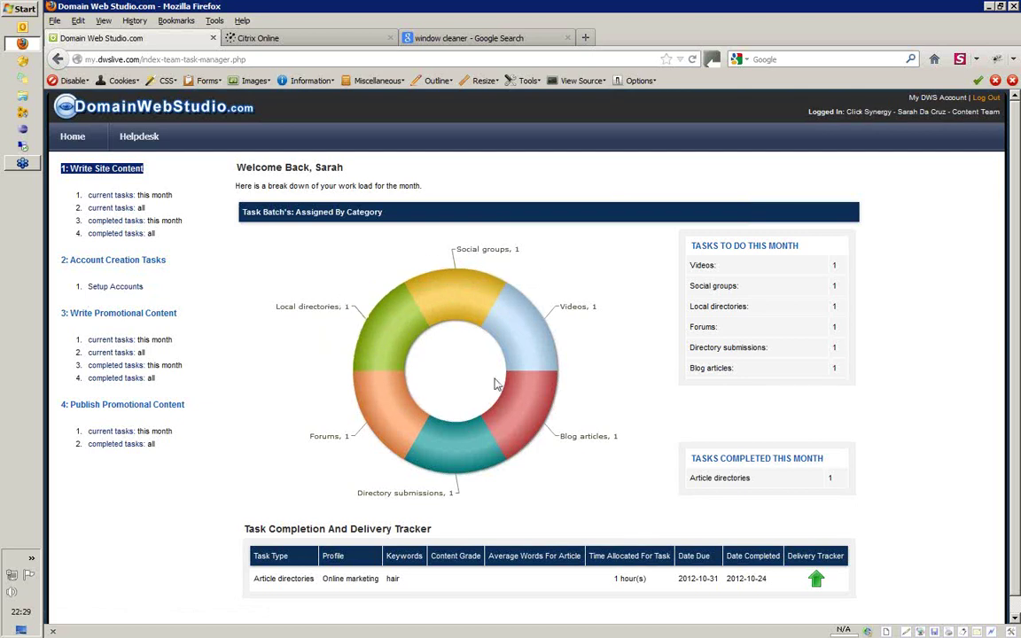
Step: Review the account creation tasks and this month's promotional content tasks, including their assigned anchor text
click(116, 293)
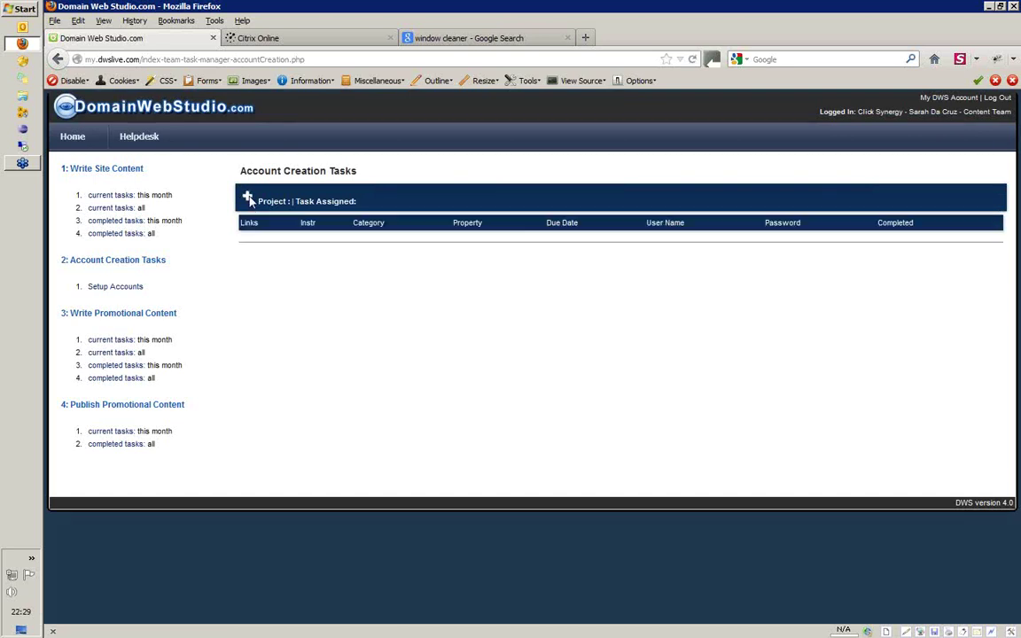
click(110, 344)
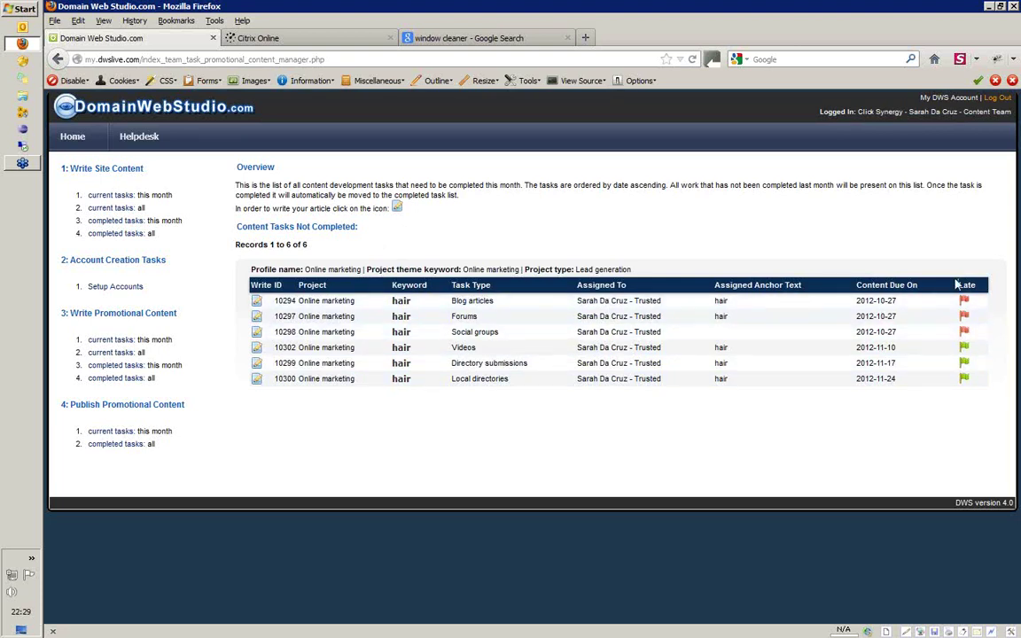
double_click(724, 317)
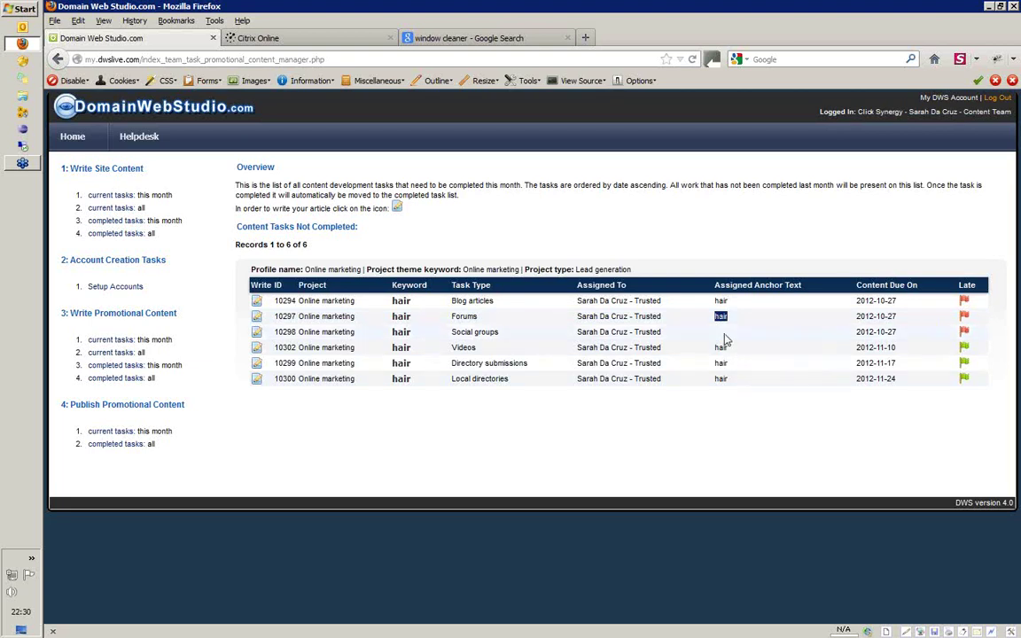
click(723, 338)
Step: Return to the team member's home dashboard and examine the delivery tracker and monthly task breakdown
click(78, 140)
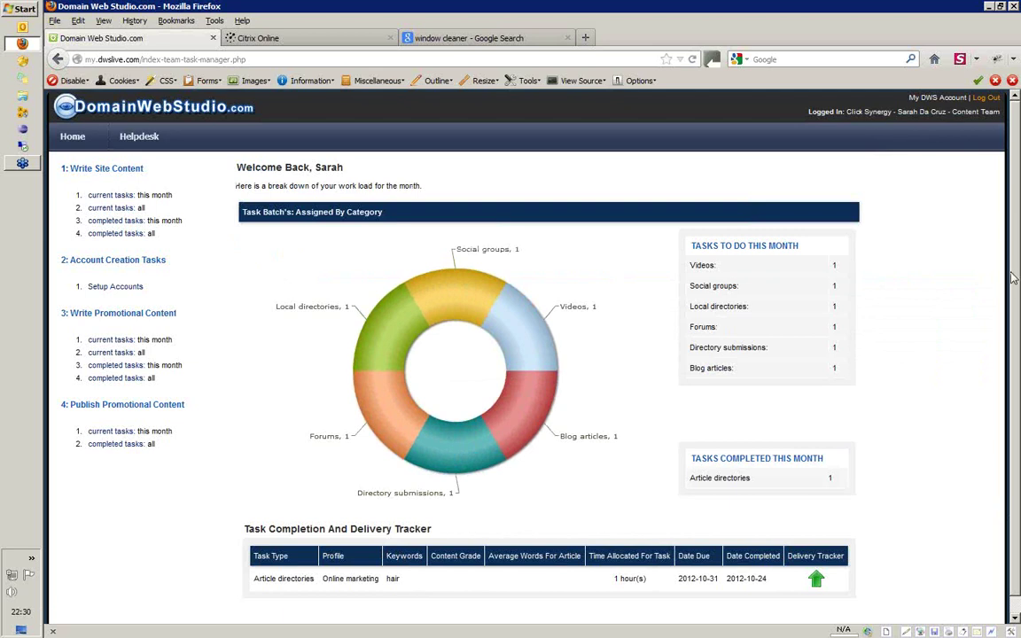
scroll(1013, 277, down, 1)
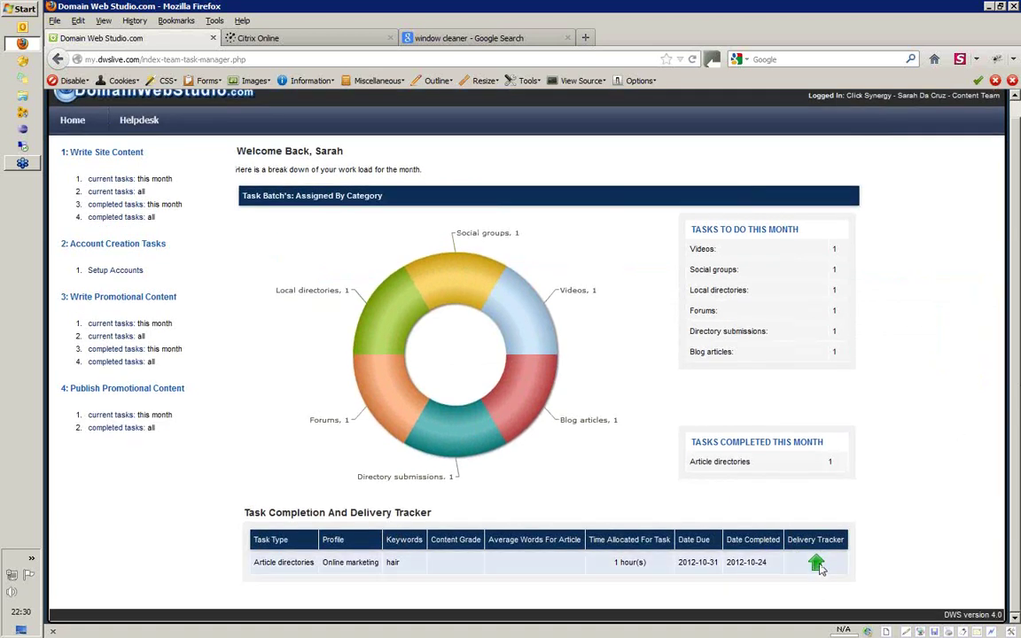
mouse_move(821, 568)
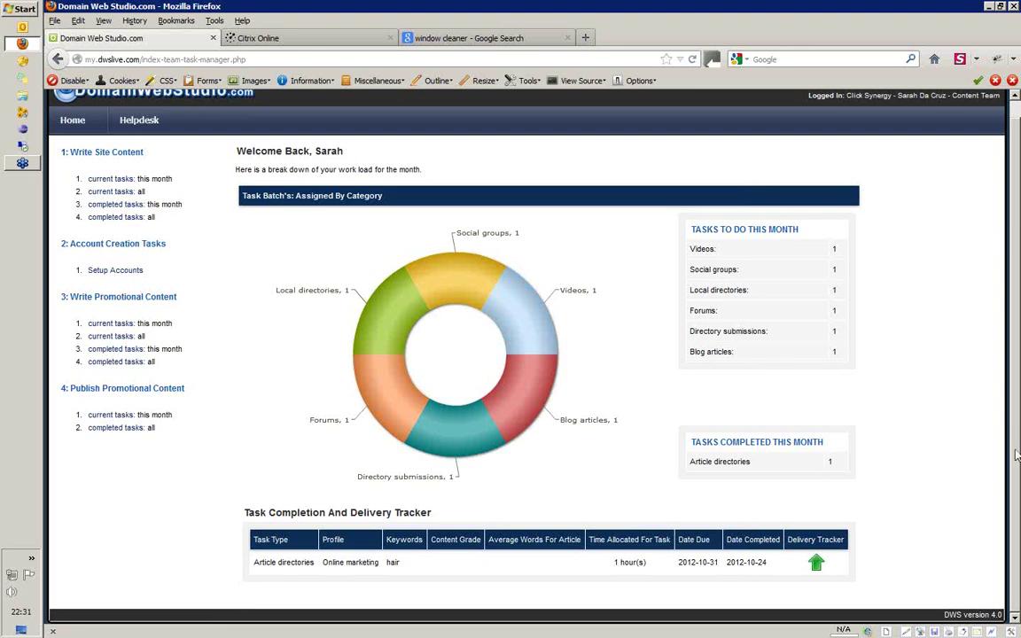
scroll(916, 407, up, 1)
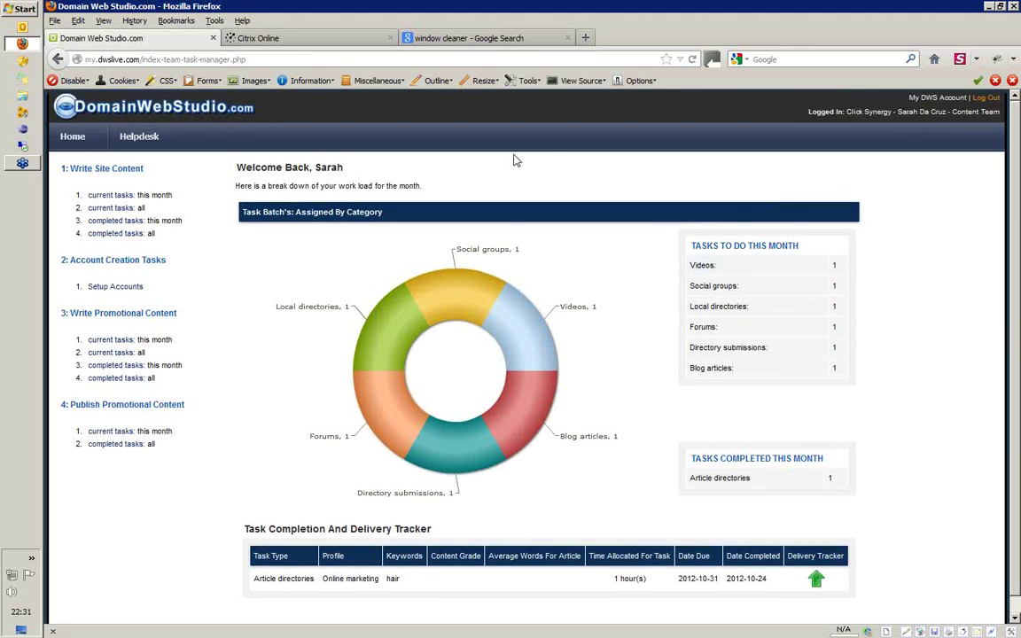
mouse_move(468, 308)
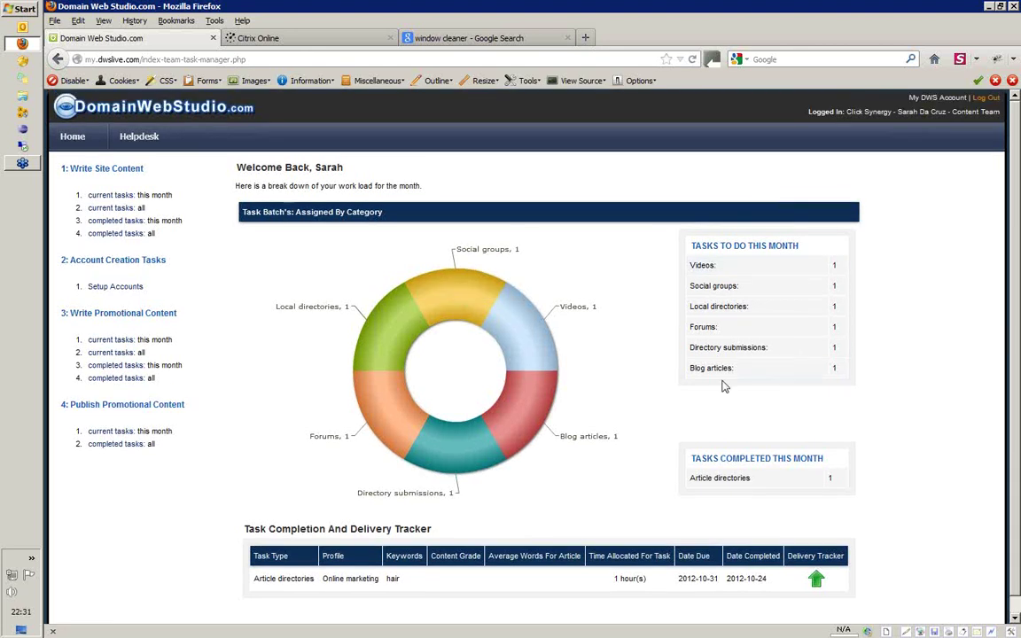
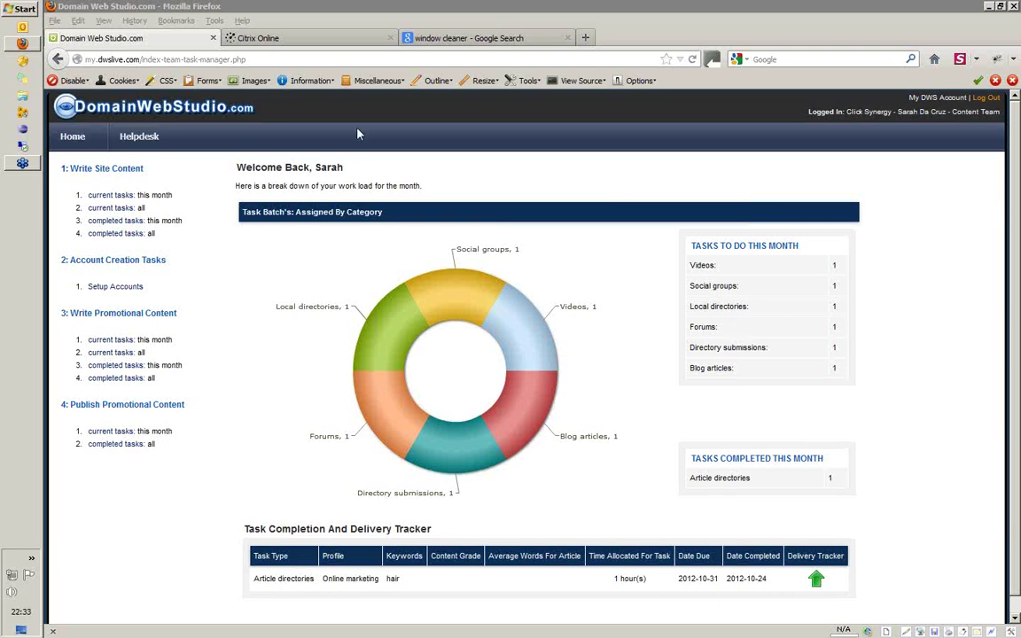
Step: Switch to NoteTab Pro and create a new document with "article 1" and "article 2" on separate lines
click(24, 10)
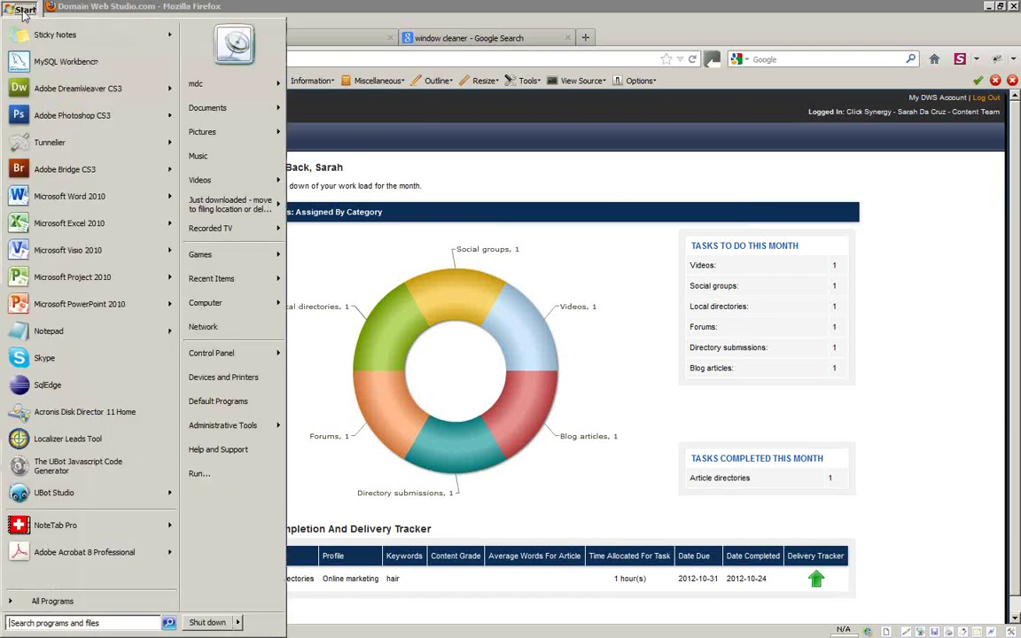
click(22, 529)
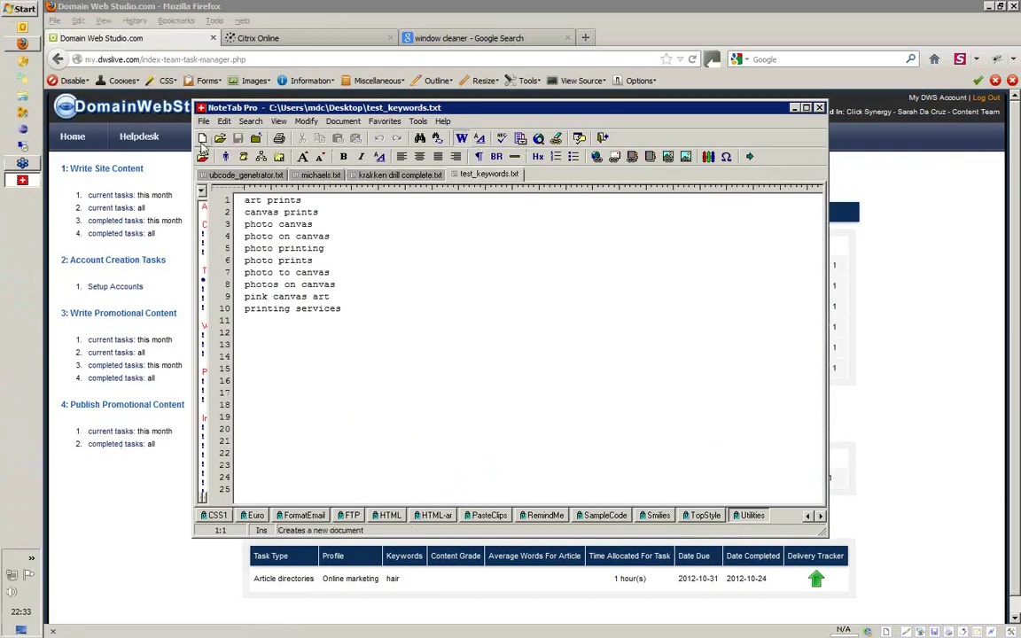
click(202, 137)
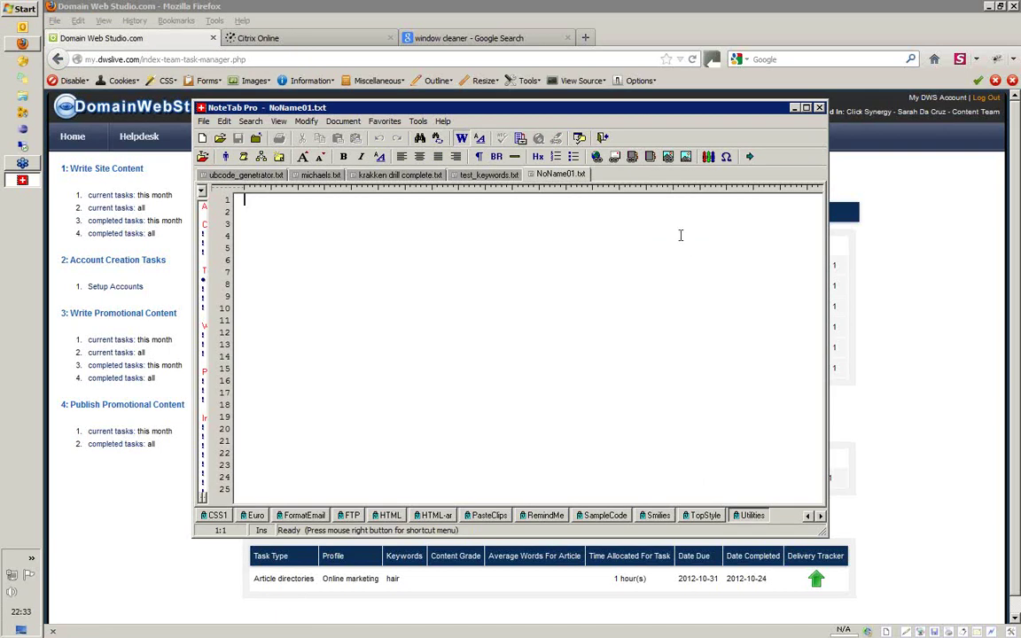
click(351, 233)
text(article 1)
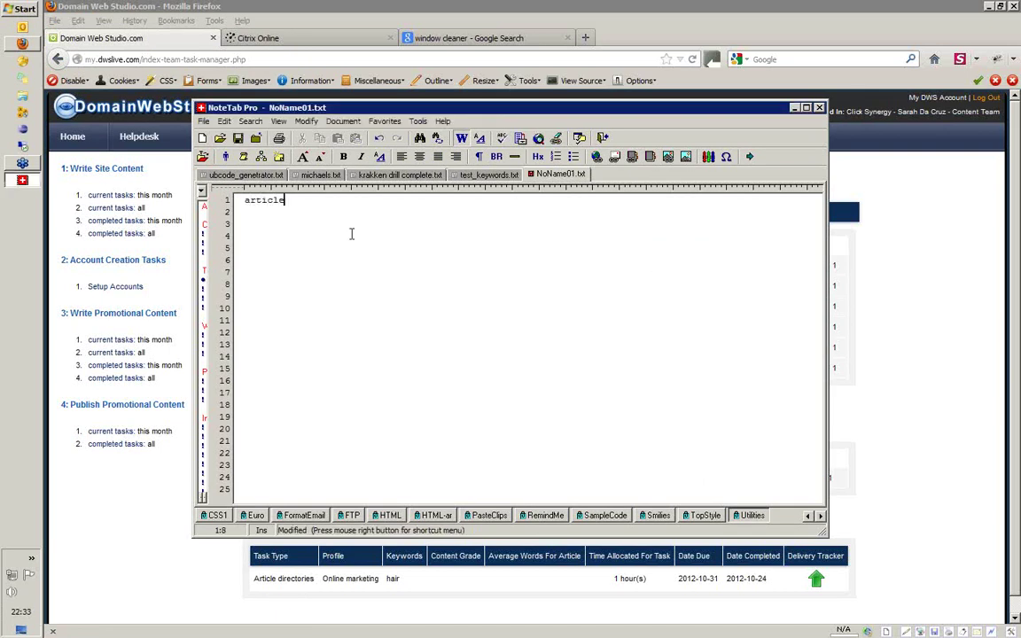
key(Return)
text(article 2)
Step: Add a "silo" line above the two articles, followed by a "category" line indented one level
key(Left)
key(Left)
key(Left)
key(Left)
key(Left)
key(Left)
key(Left)
key(Left)
key(Left)
key(Up)
key(Return)
key(Up)
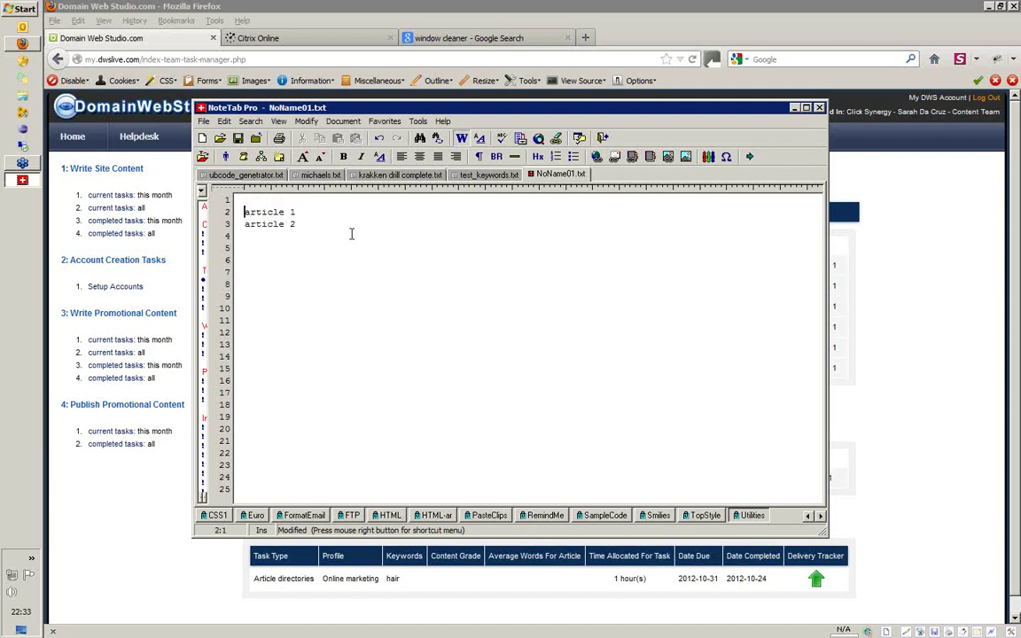
text(silo)
key(Return)
key(Tab)
text(category)
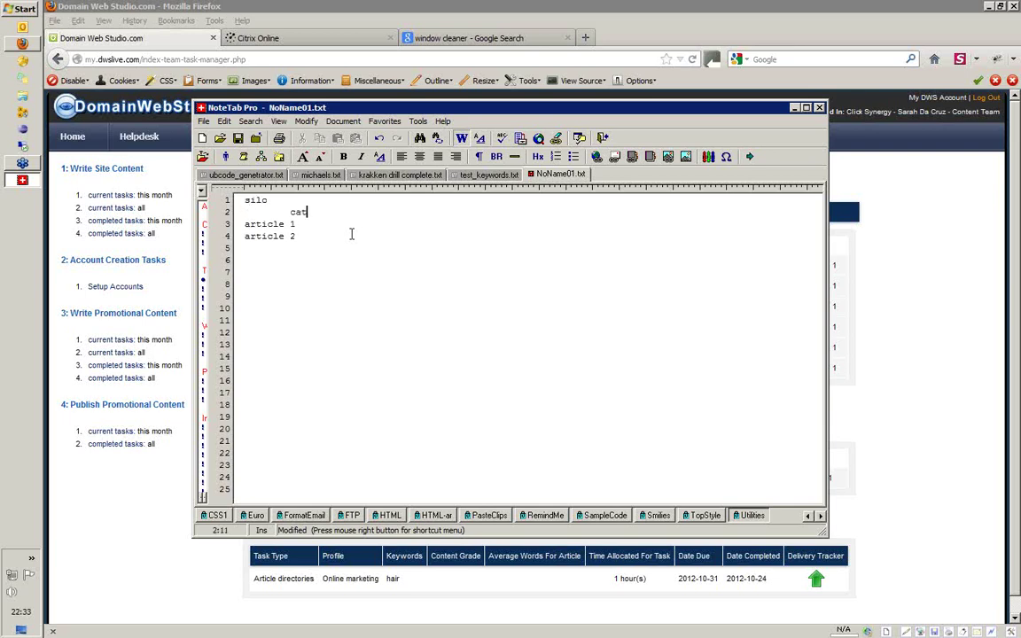
Step: Indent the "article 1" and "article 2" lines by two levels beneath the category
key(Down)
key(Left)
key(Left)
key(Left)
key(Left)
key(Left)
key(Left)
key(Left)
key(Left)
key(Left)
key(Tab)
key(Tab)
key(Down)
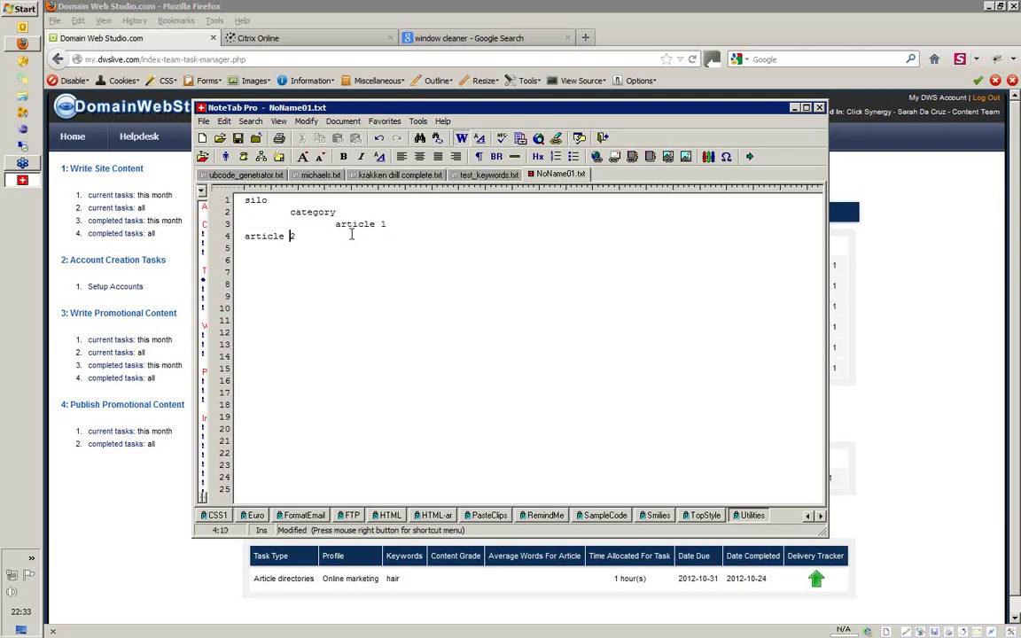
key(Left)
key(Left)
key(Left)
key(Left)
key(Left)
key(Left)
key(Left)
key(Left)
key(Left)
key(Tab)
key(Tab)
Step: Highlight the silo, category and article lines in turn to review the content hierarchy
drag(269, 201, 241, 200)
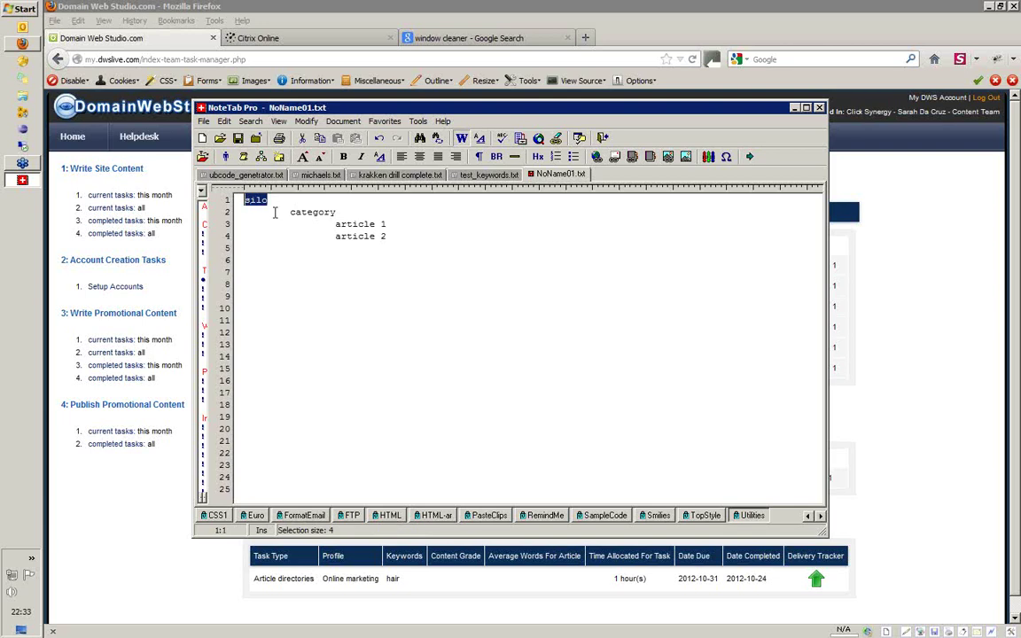
drag(329, 212, 335, 213)
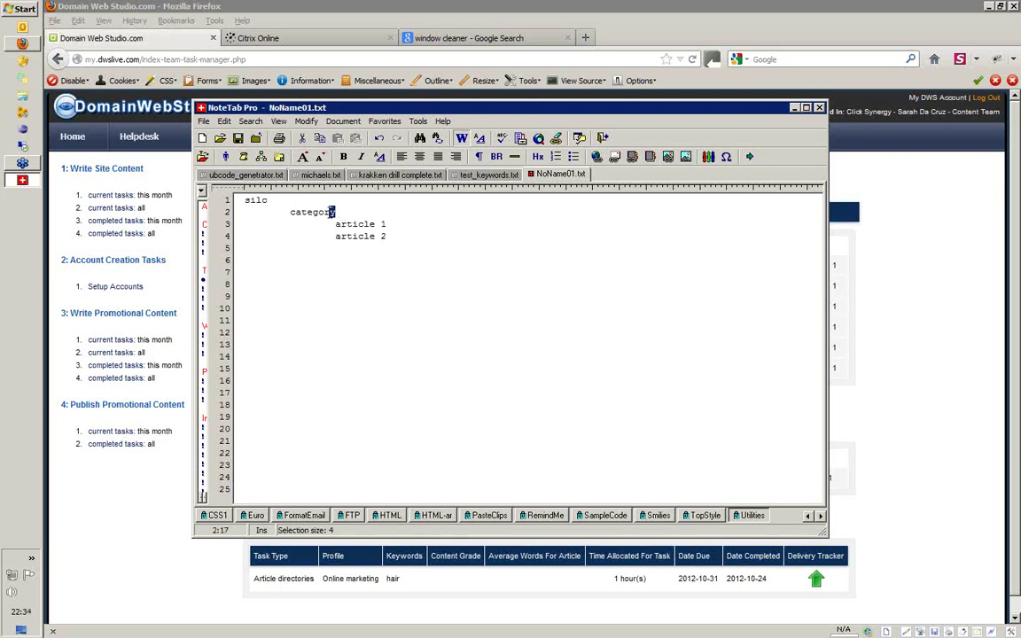
double_click(332, 213)
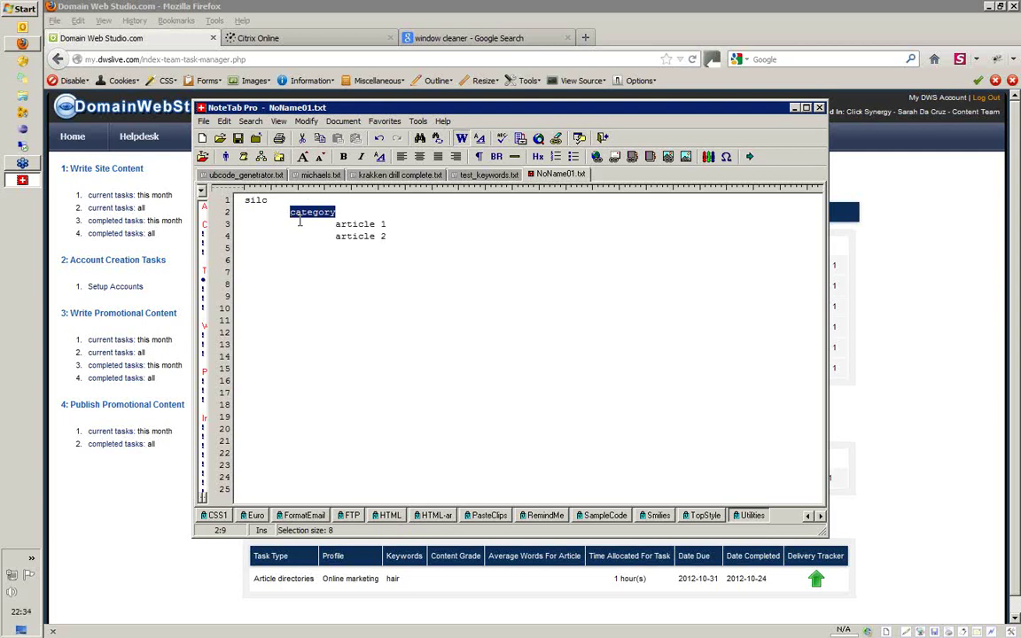
triple_click(249, 202)
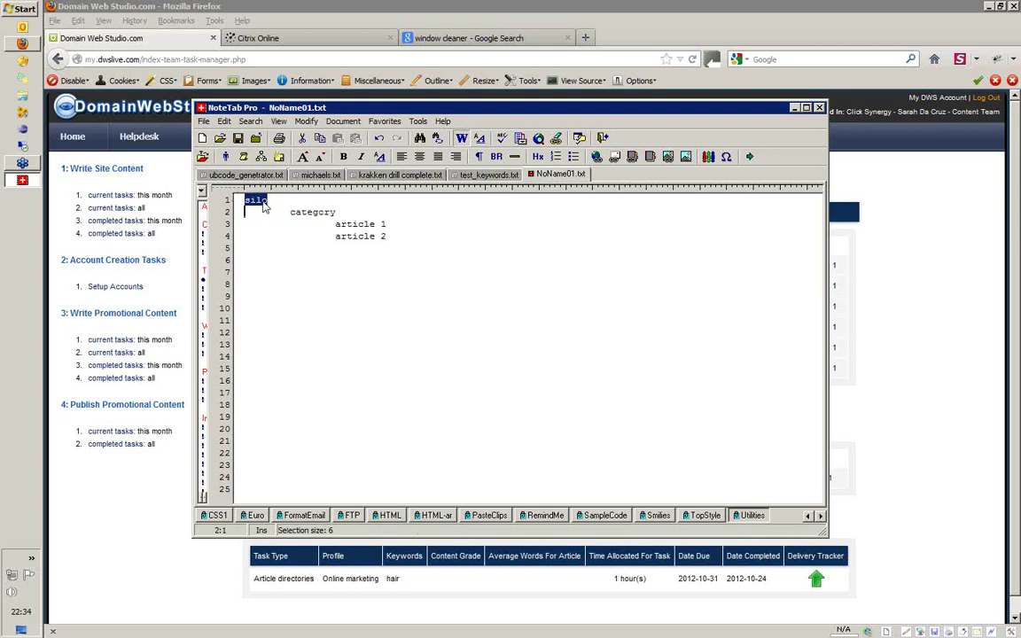
drag(387, 237, 253, 223)
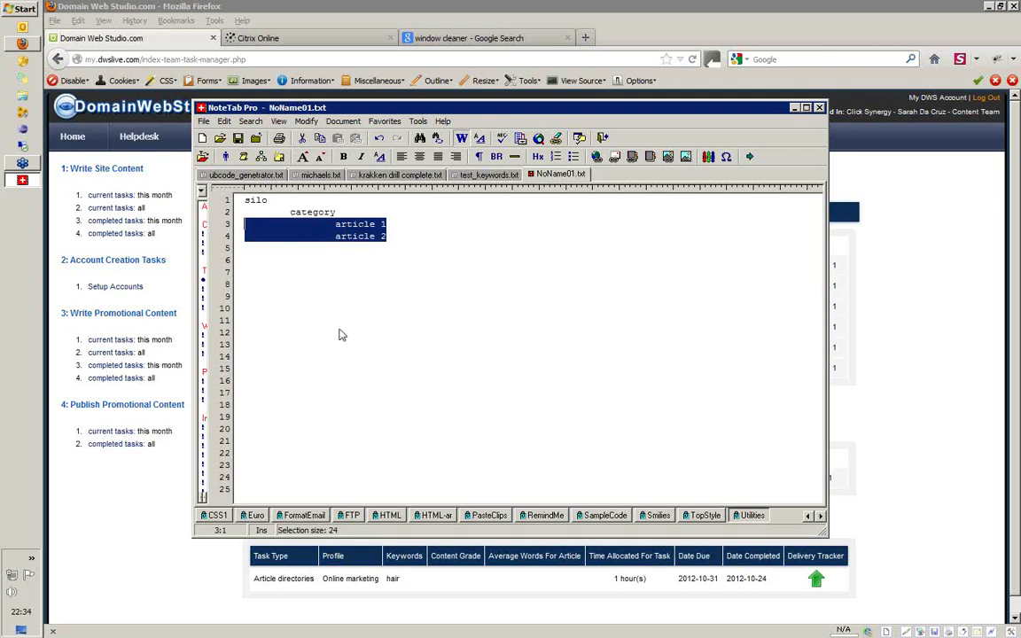
click(260, 200)
double_click(257, 200)
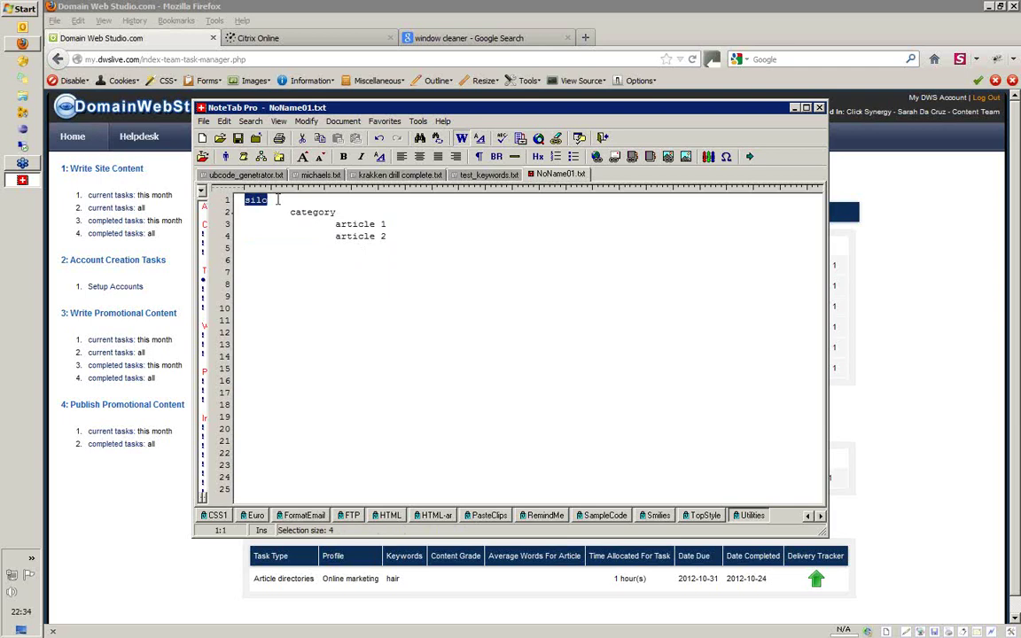
Step: Switch back to Domain Web Studio, log out of the team member's account and log in with the owner's saved user name
click(887, 95)
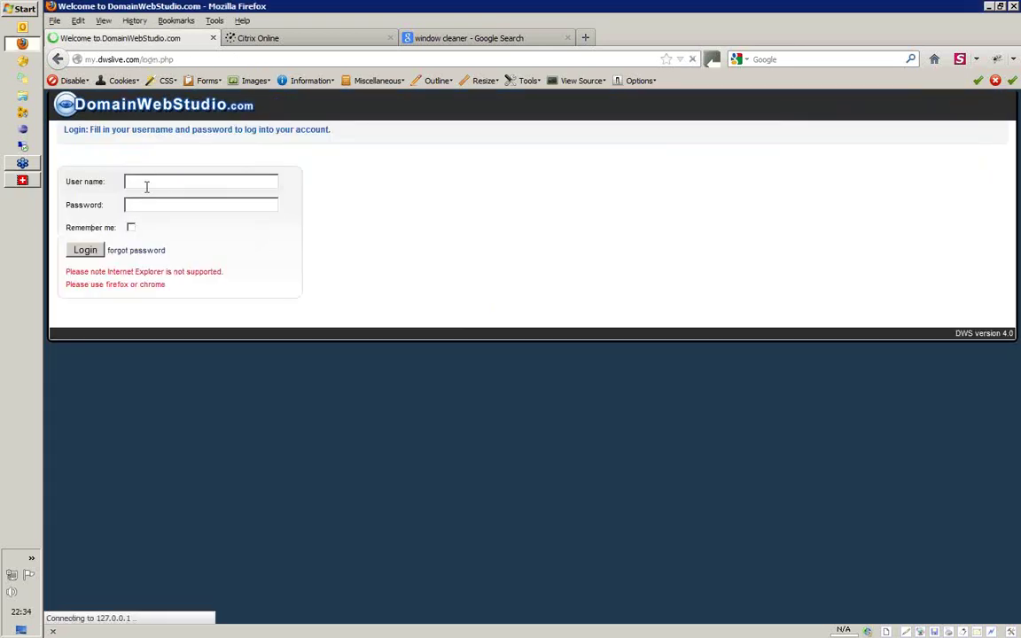
click(147, 186)
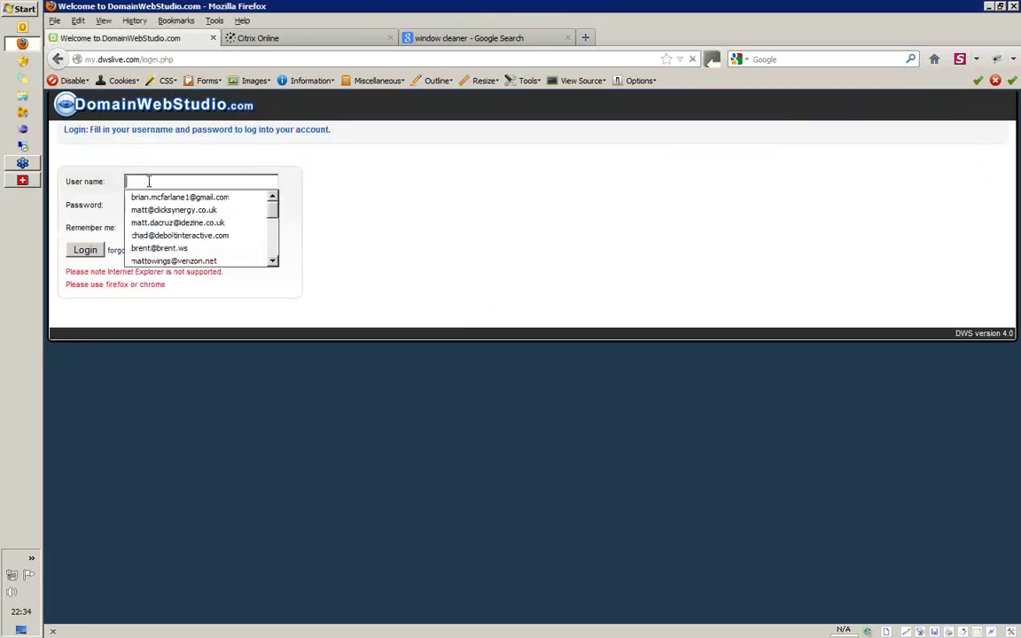
key(Down)
key(Down)
key(Return)
click(82, 252)
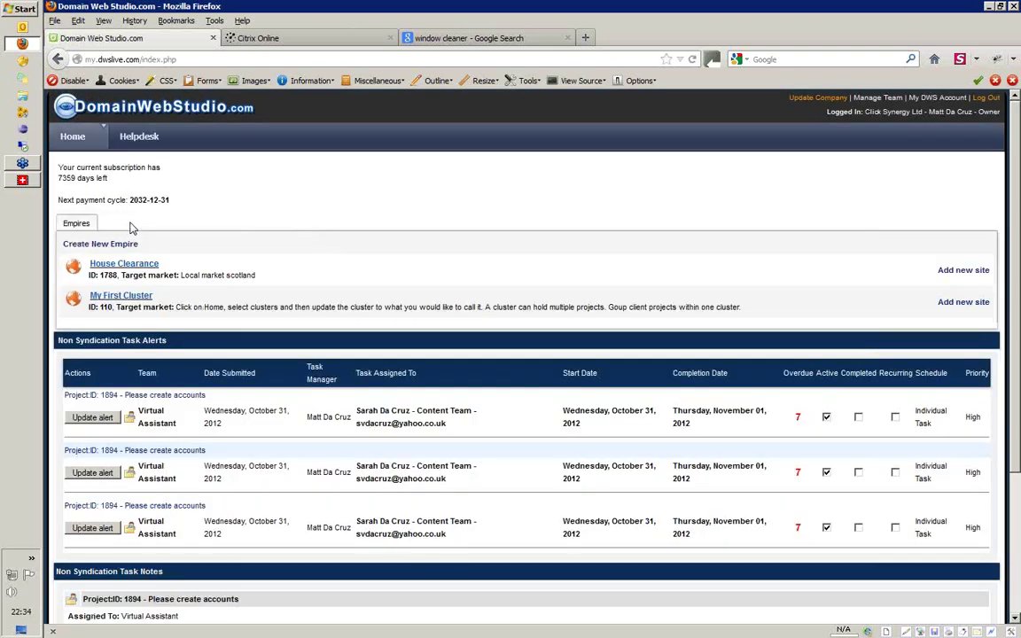
Step: Expand the House Clearance empire and open the Silo Framework of its Cleaning Services project
click(124, 263)
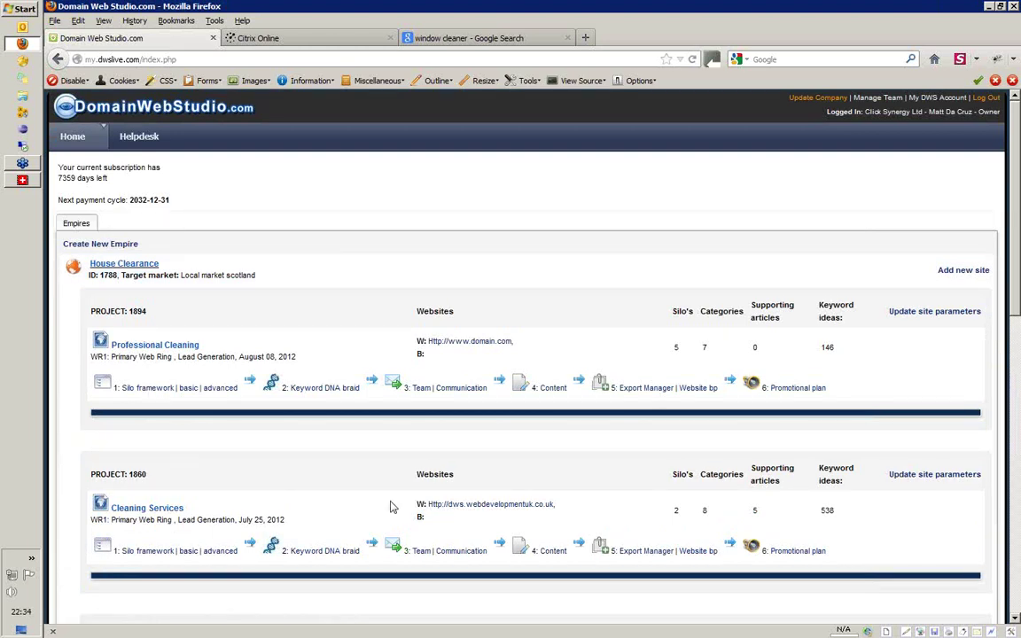
scroll(645, 367, down, 3)
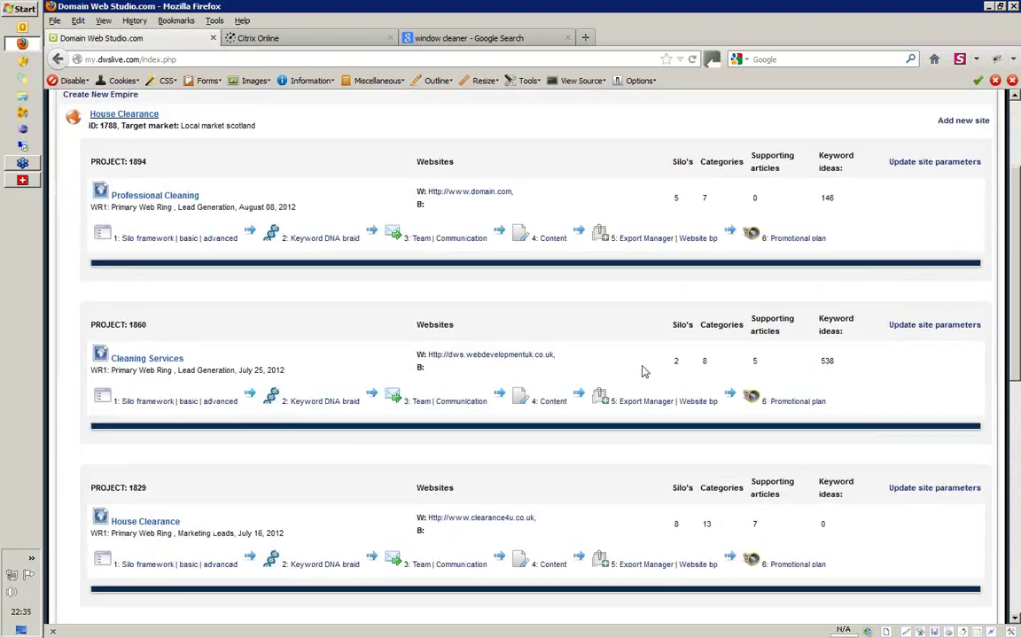
click(139, 407)
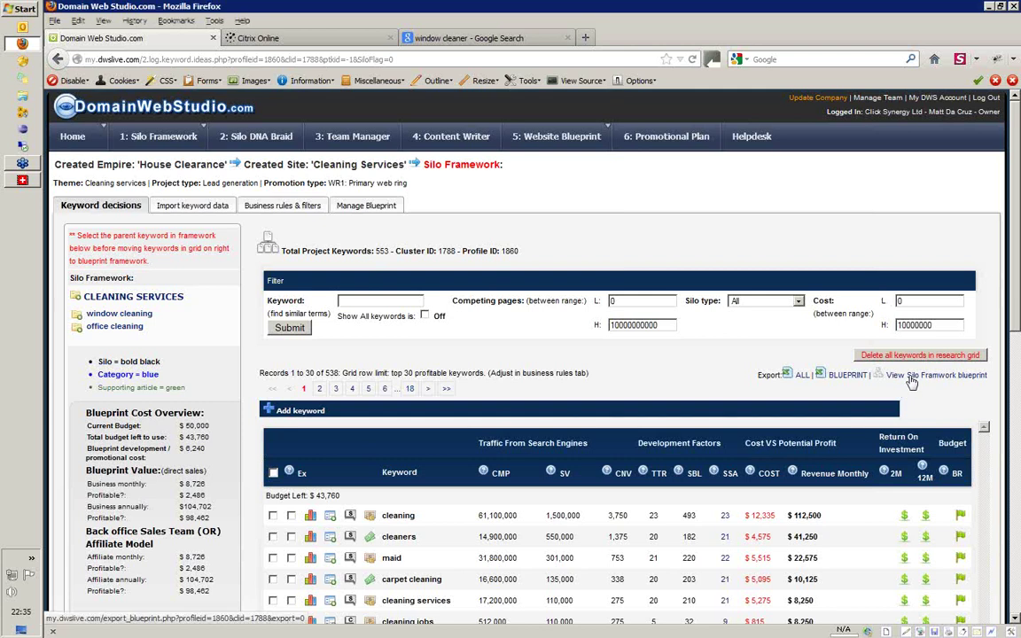
Step: Open the Silo Framework blueprint for Cleaning Services and compare it with the keyword decisions page
click(912, 375)
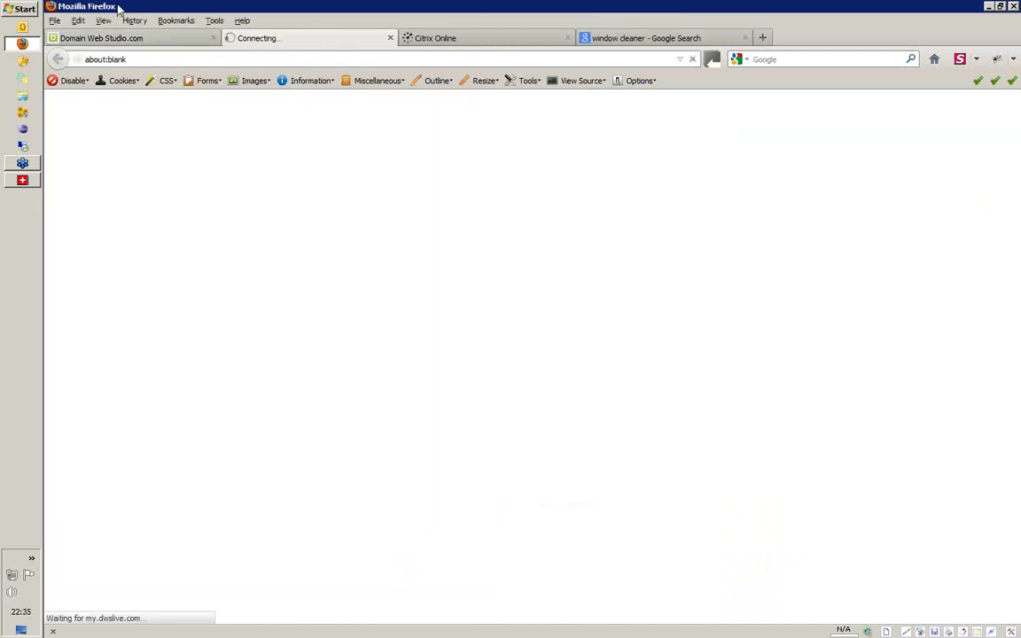
click(103, 38)
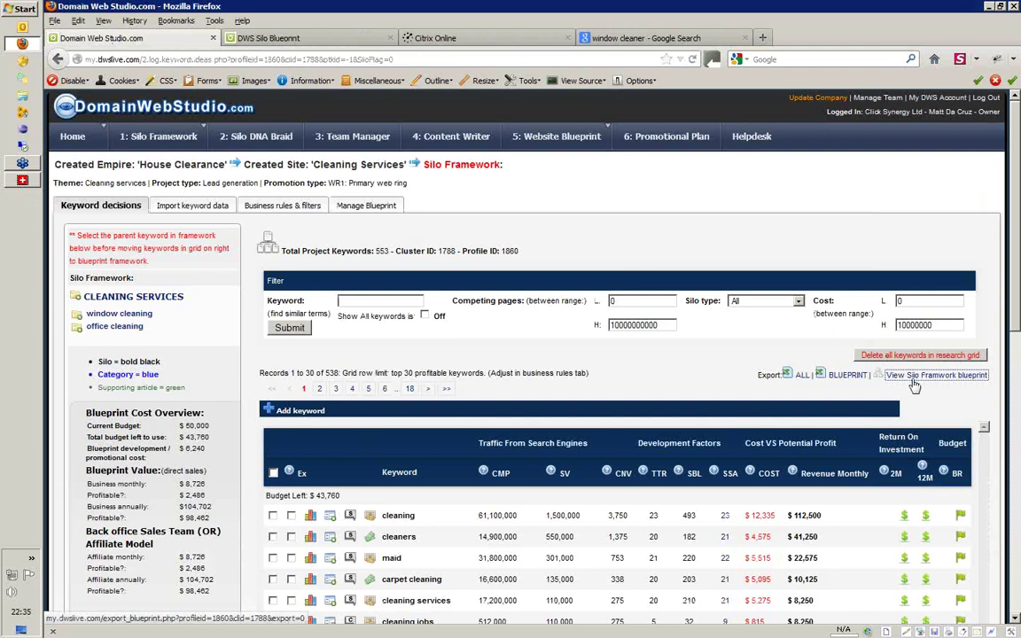
click(308, 41)
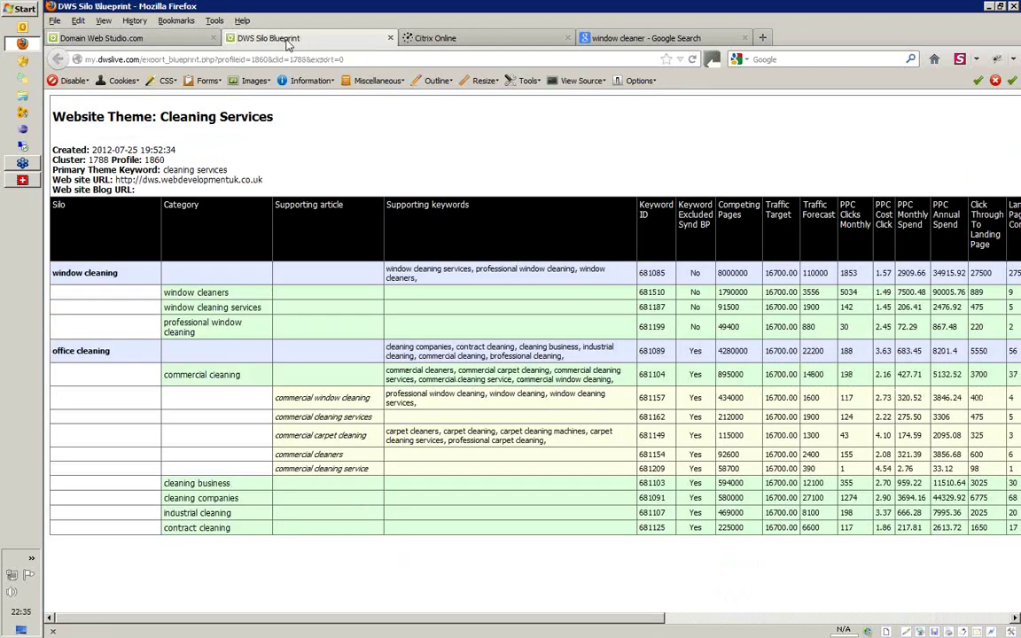
click(159, 40)
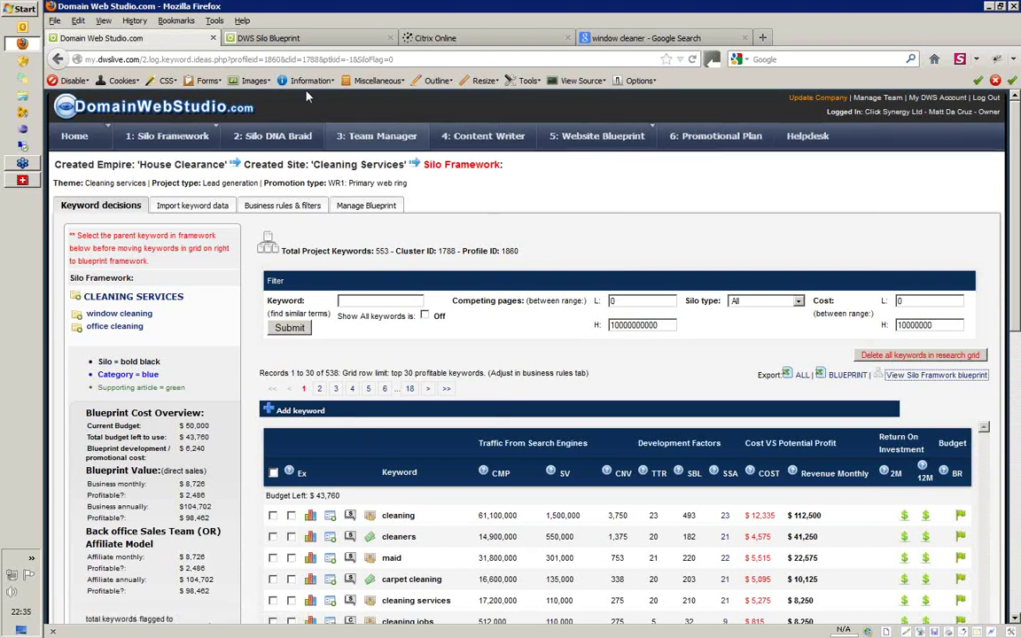
click(265, 38)
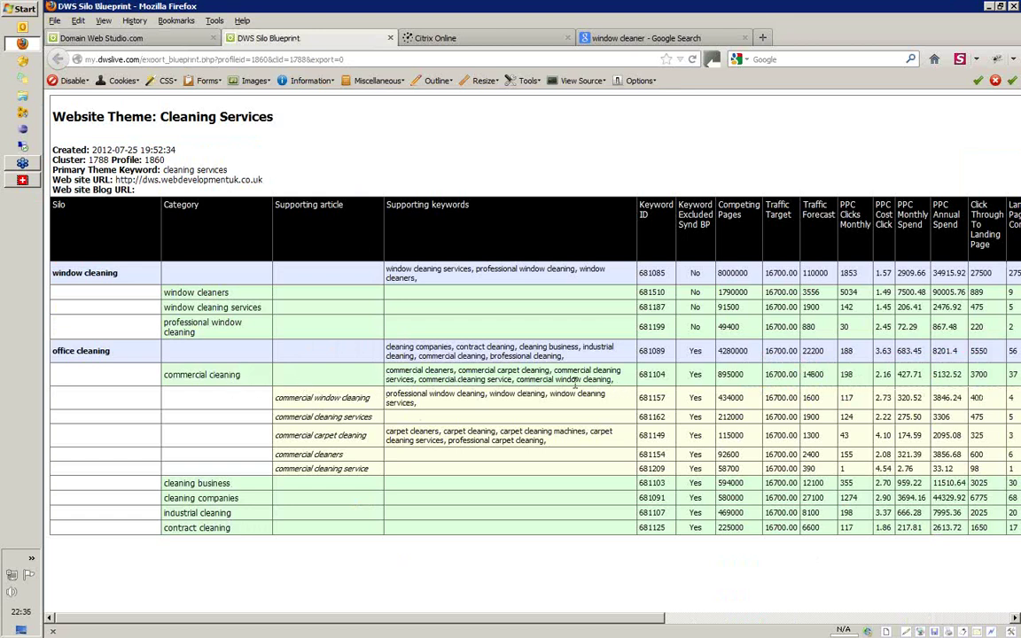
Step: Highlight the supporting keywords of commercial cleaning and commercial window cleaning, plus the commercial window cleaning article name, to review their relationship
drag(613, 379, 238, 372)
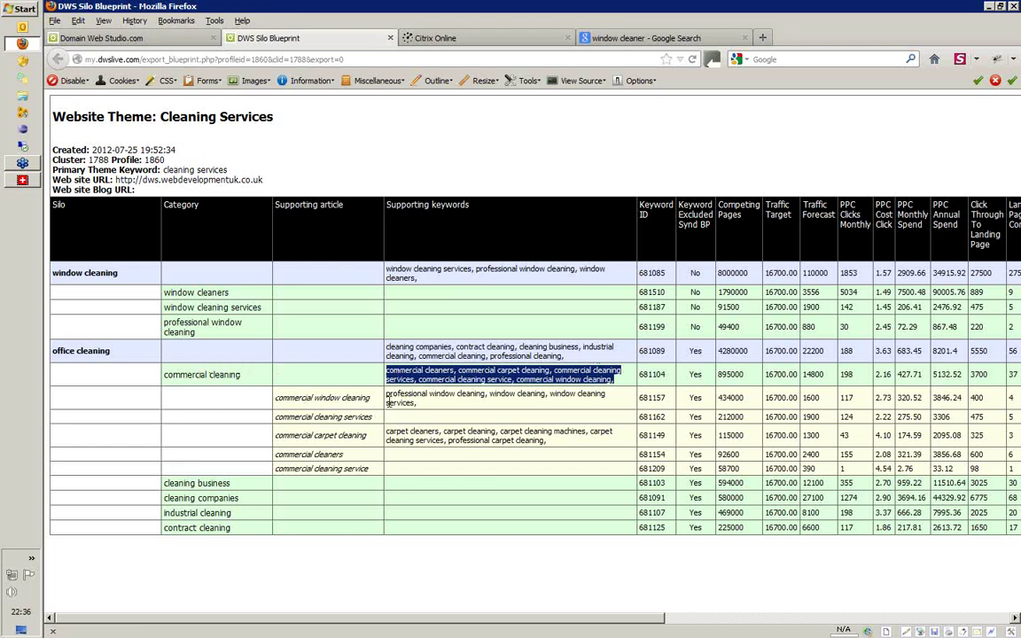
drag(415, 404, 388, 397)
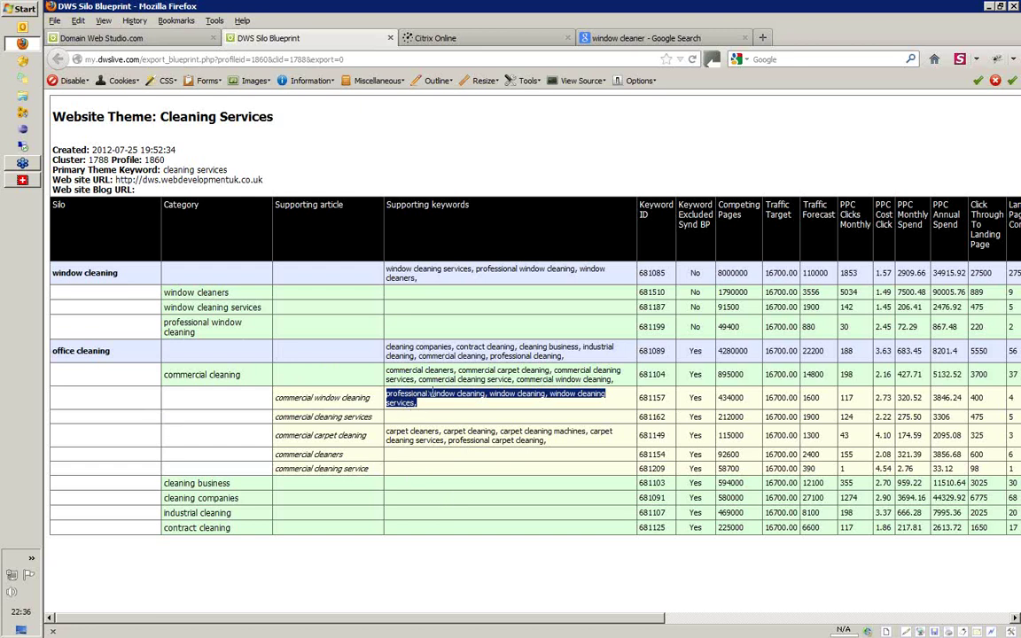
click(458, 397)
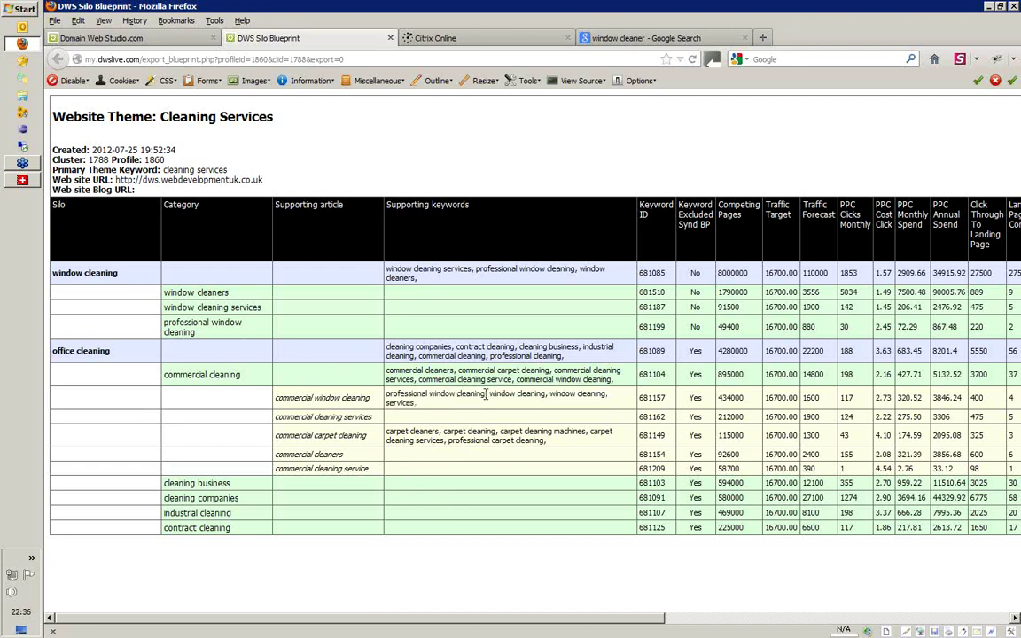
drag(486, 393, 383, 398)
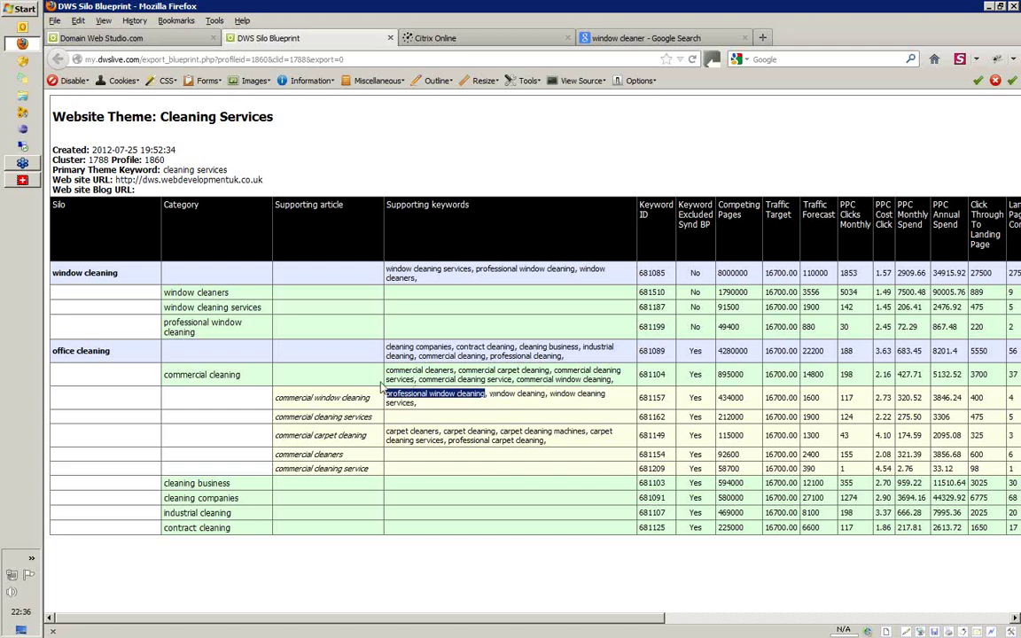
drag(370, 399, 273, 398)
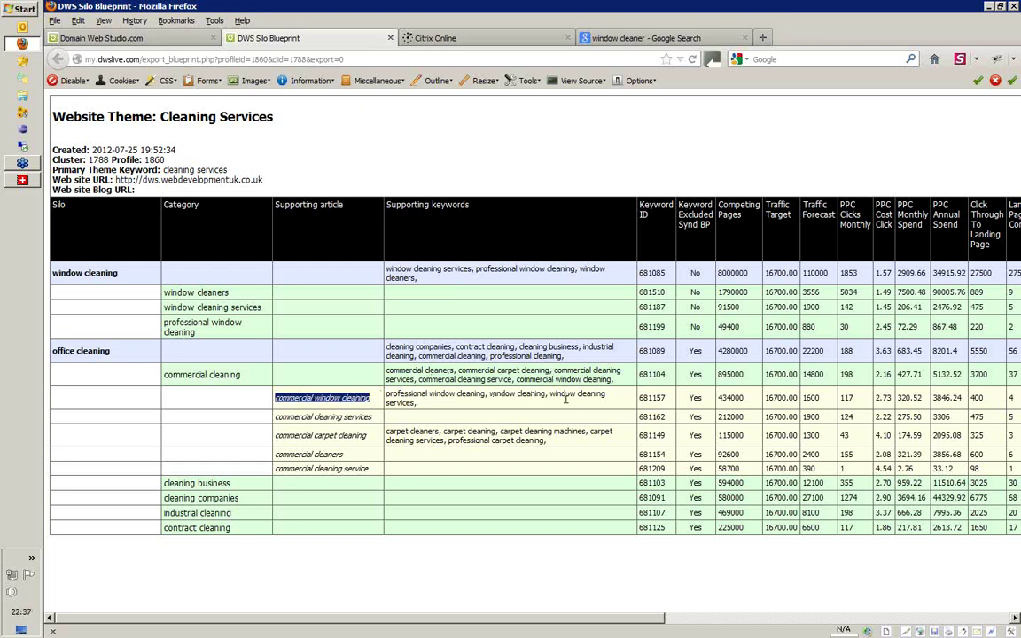
mouse_move(549, 394)
mouse_down()
mouse_move(608, 395)
mouse_move(547, 399)
mouse_up()
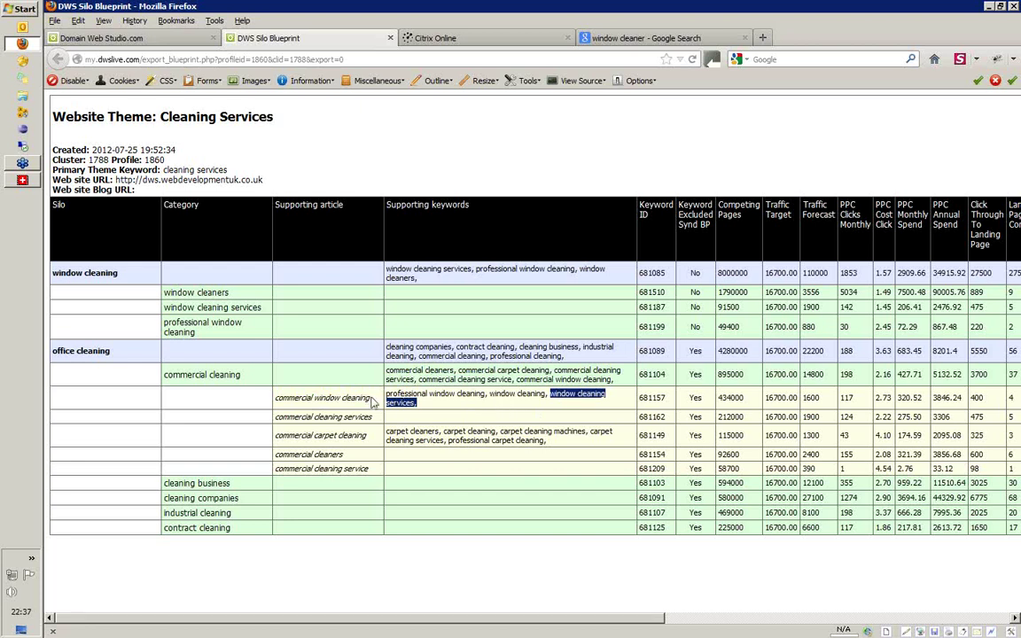
drag(371, 398, 276, 397)
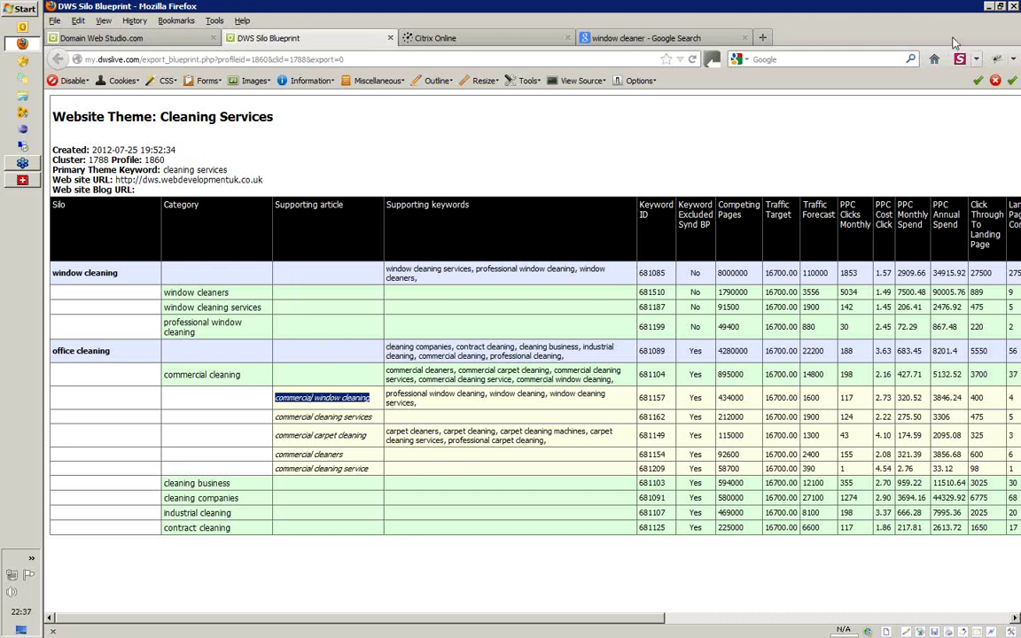
Step: Open the window cleaning writing task in the Cleaning Services content manager and review its article form and uncompleted task list
click(127, 38)
click(409, 133)
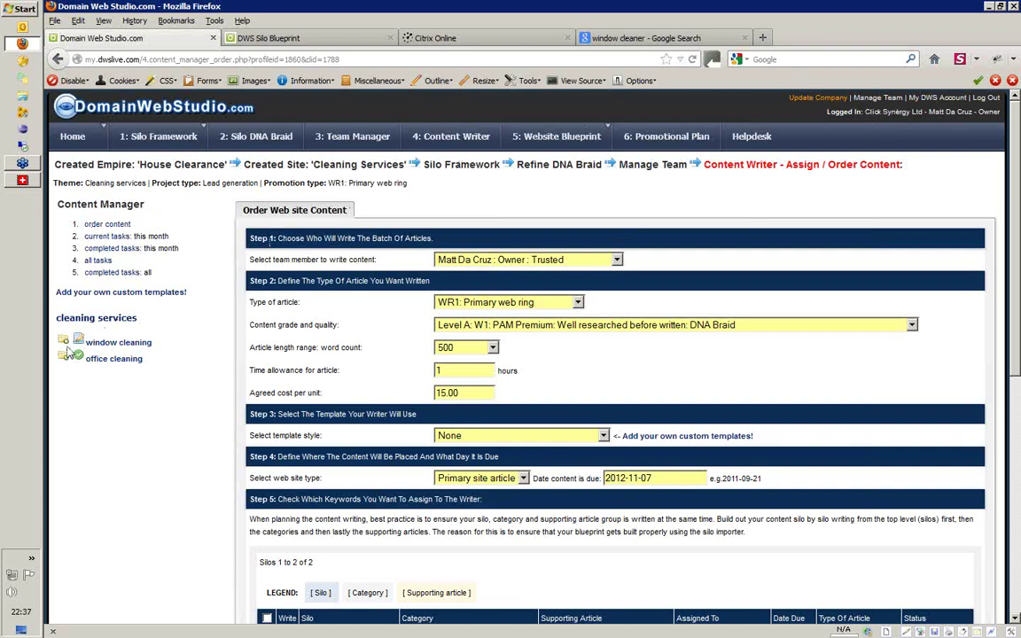
click(117, 345)
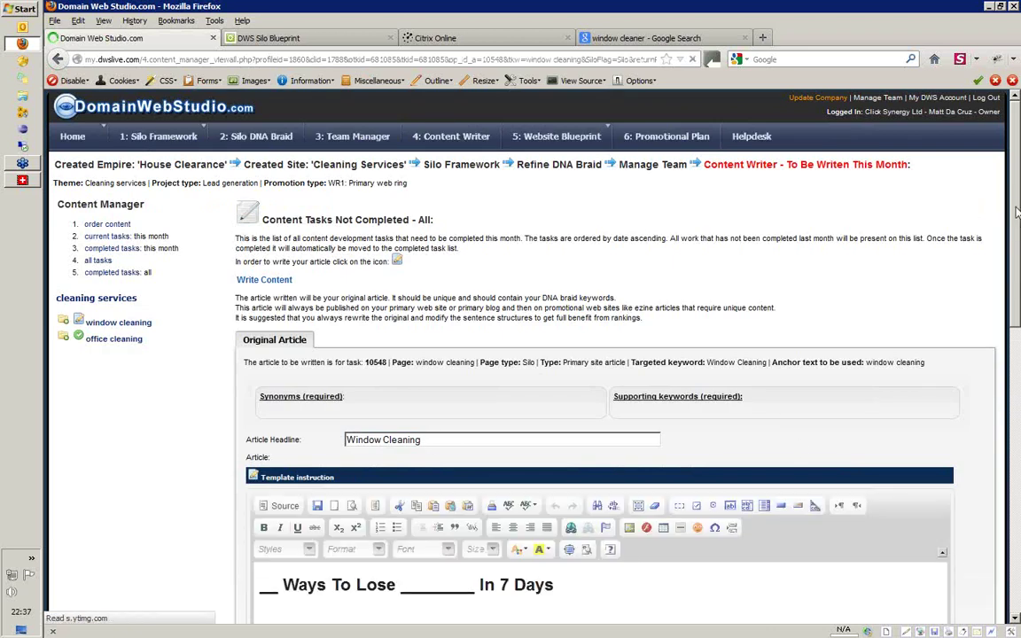
scroll(1018, 275, down, 1)
scroll(755, 340, down, 2)
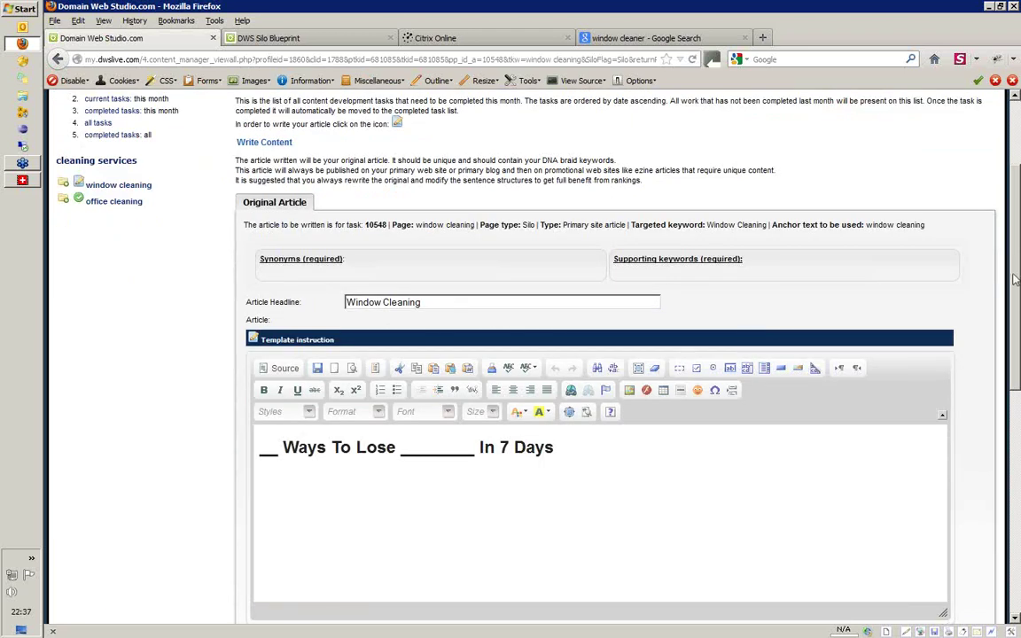
scroll(1015, 298, down, 1)
scroll(1015, 298, down, 9)
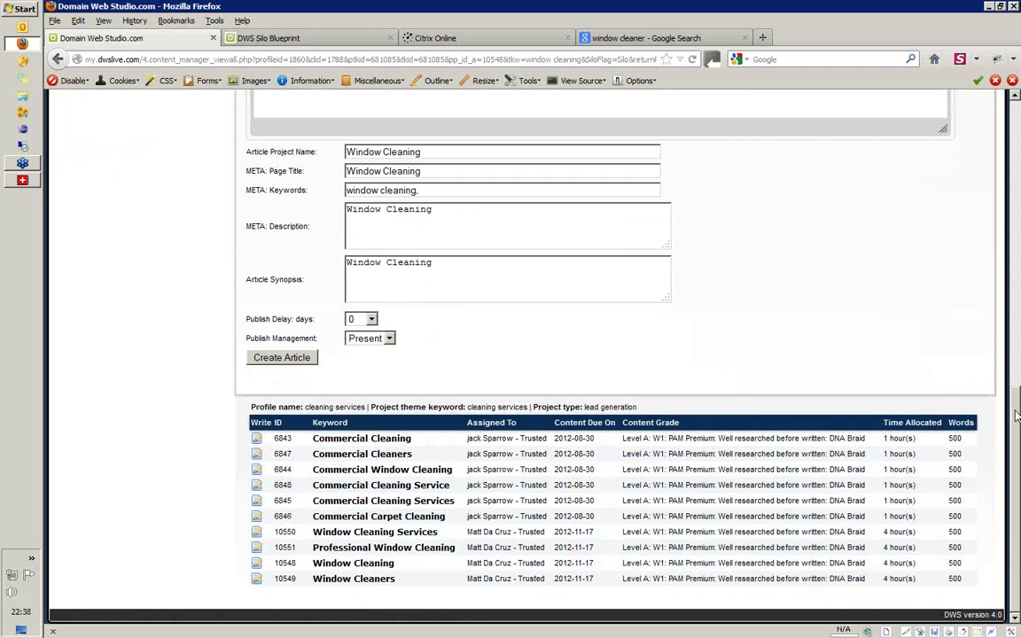
scroll(1017, 314, up, 4)
scroll(1017, 315, up, 8)
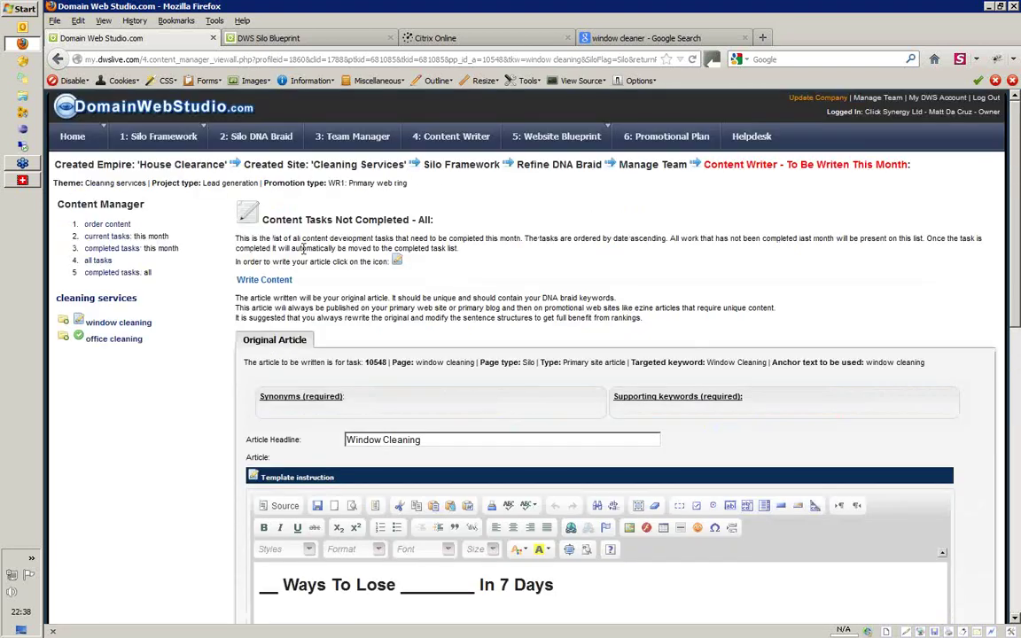
Step: View the list of all completed content tasks, and reopen the window cleaning writing task to look over its editor
click(116, 276)
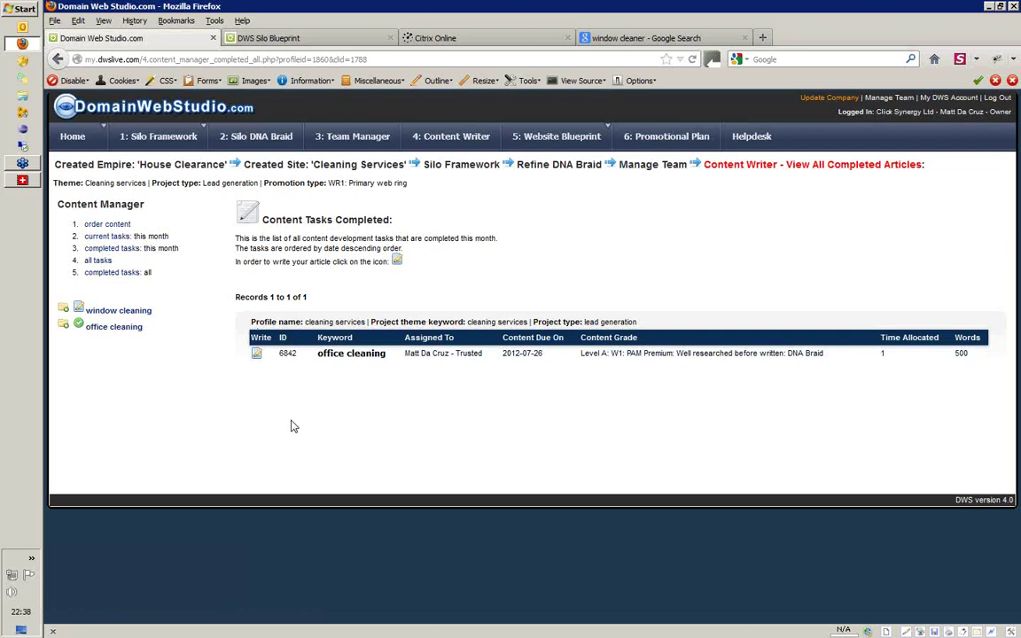
click(96, 314)
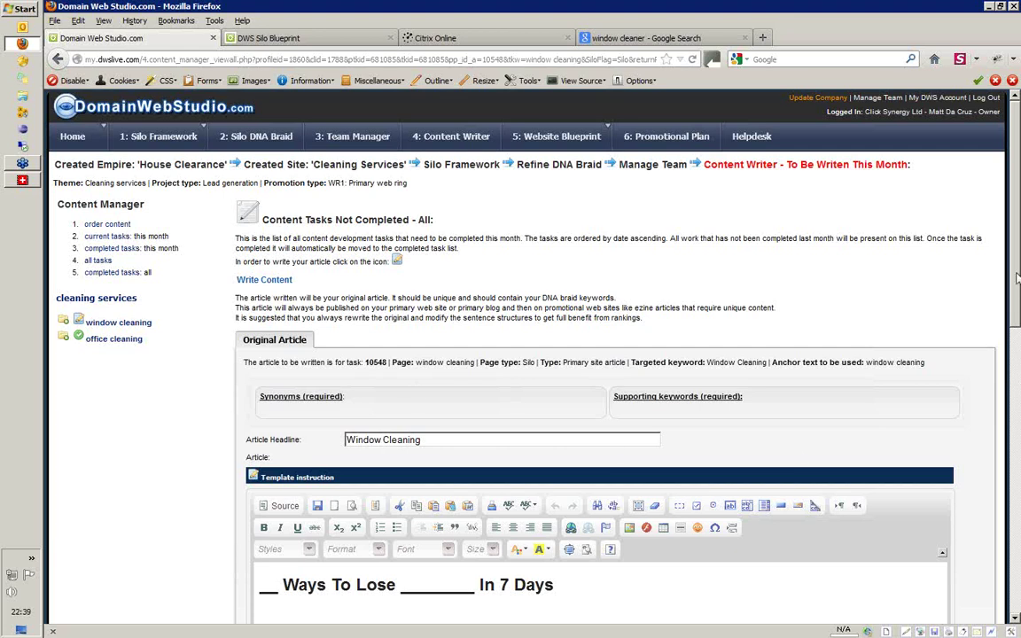
scroll(916, 265, down, 3)
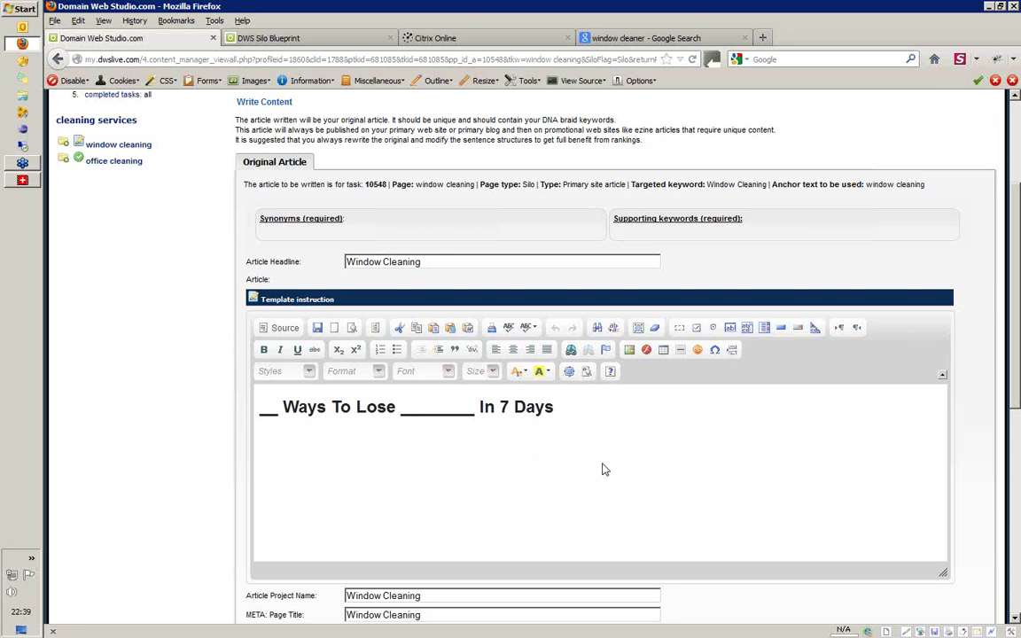
drag(1017, 346, 1015, 252)
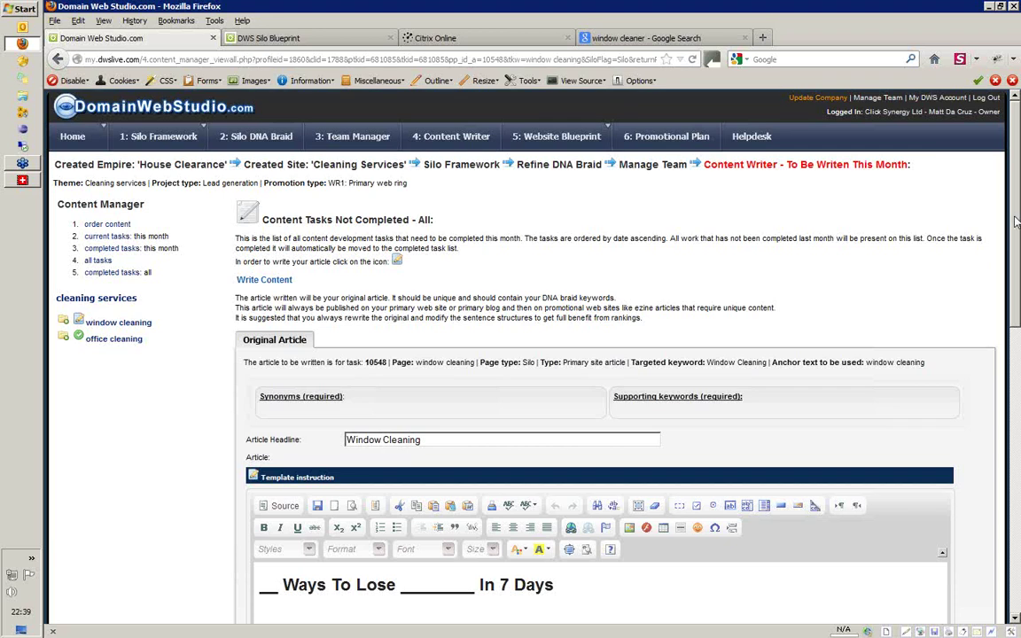
drag(1015, 224, 1013, 192)
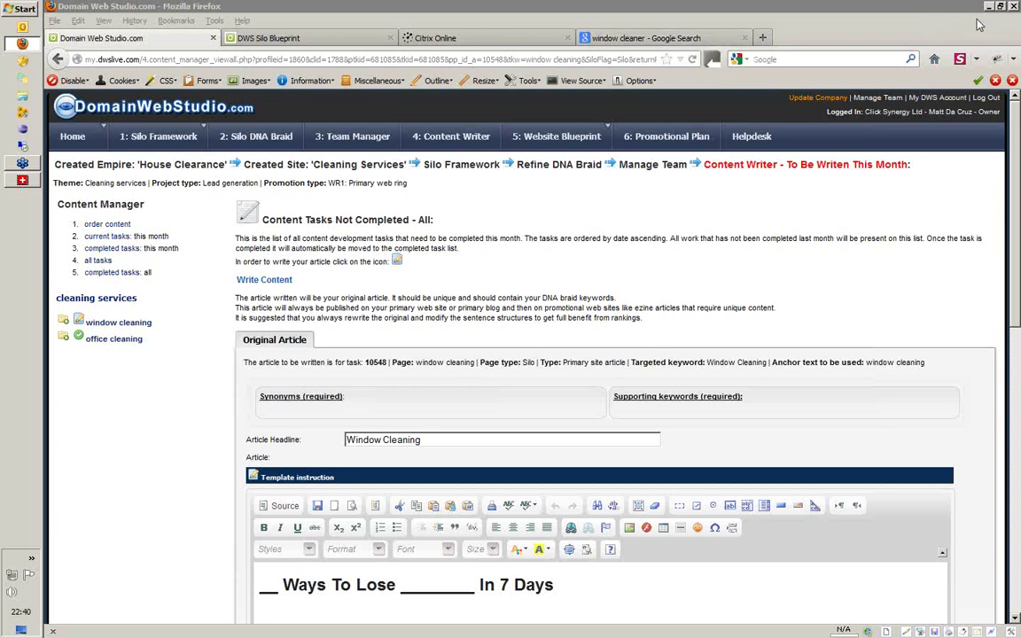
Step: Open the daredevil window cleaner story from the Google results, copy its headline and three bullet points, and close the page
click(645, 38)
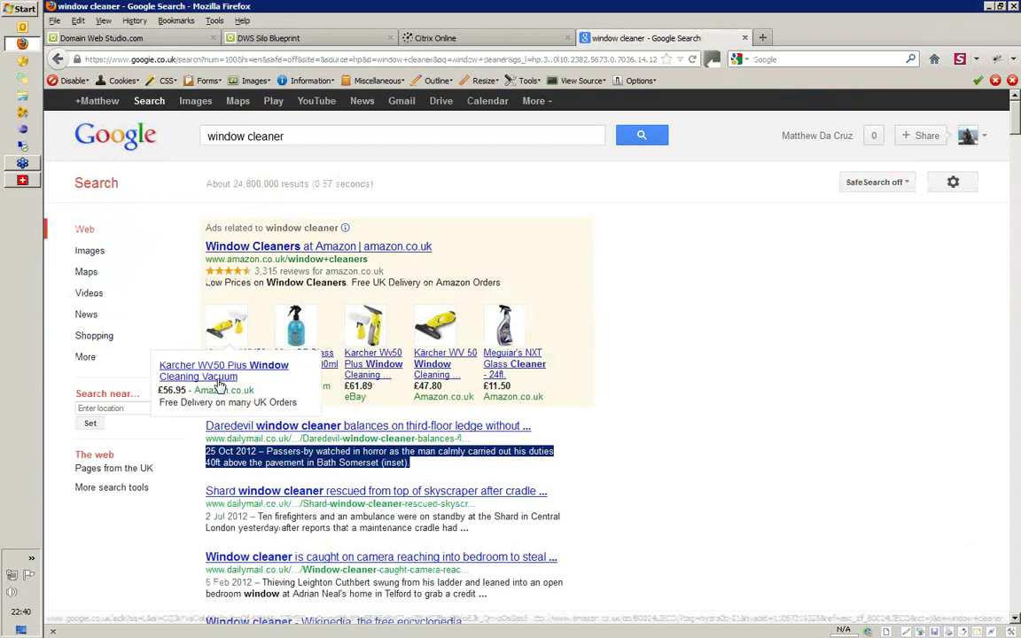
click(262, 426)
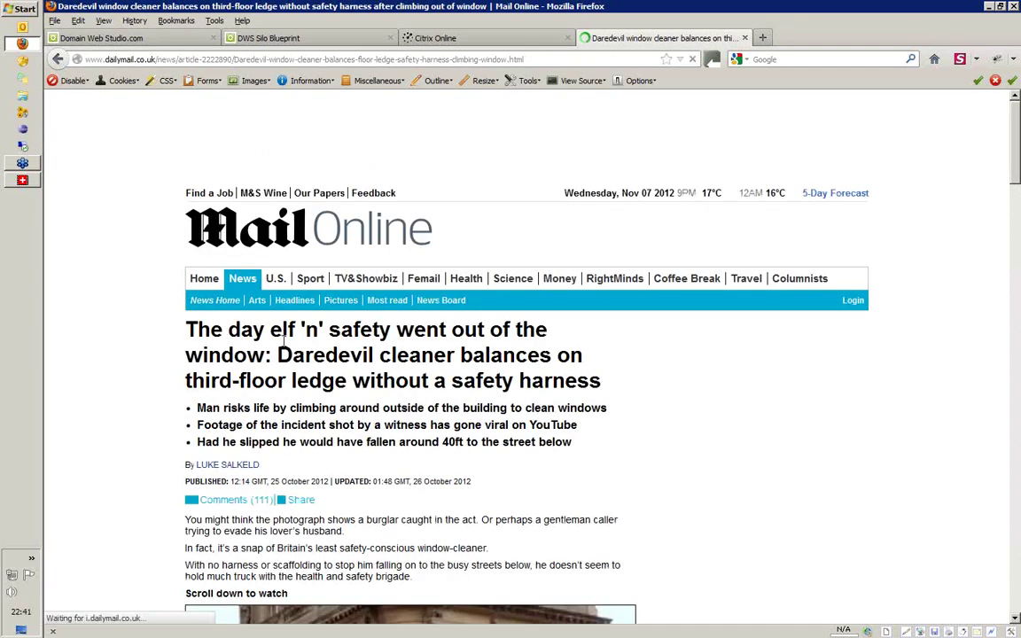
drag(188, 329, 352, 547)
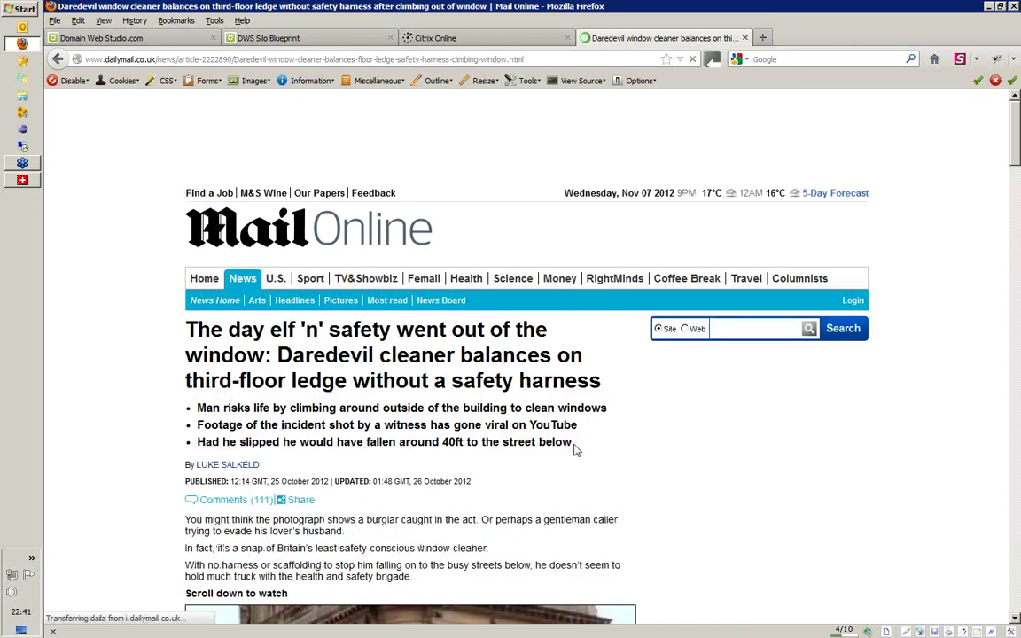
drag(575, 443, 188, 329)
key(ctrl+c)
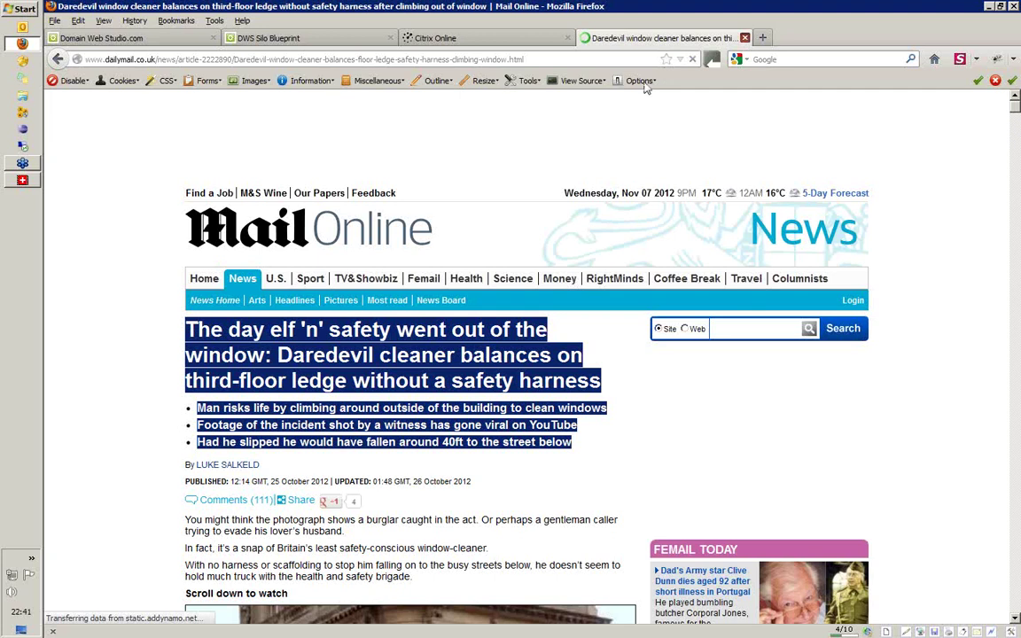
click(746, 38)
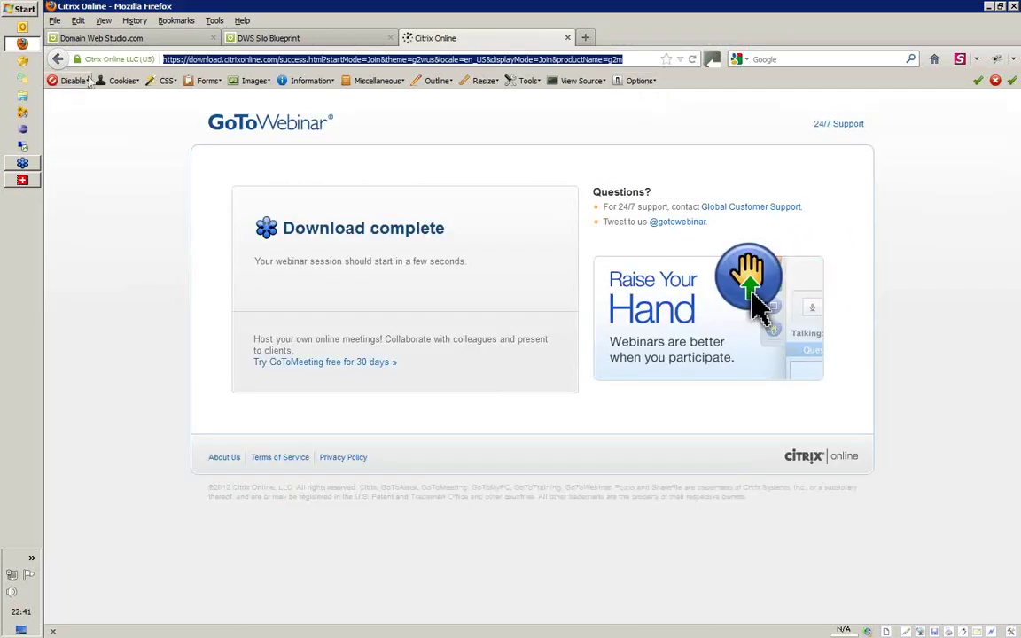
Step: Return to the window cleaning article and replace its headline template with the copied news headline and three bullet points
click(132, 41)
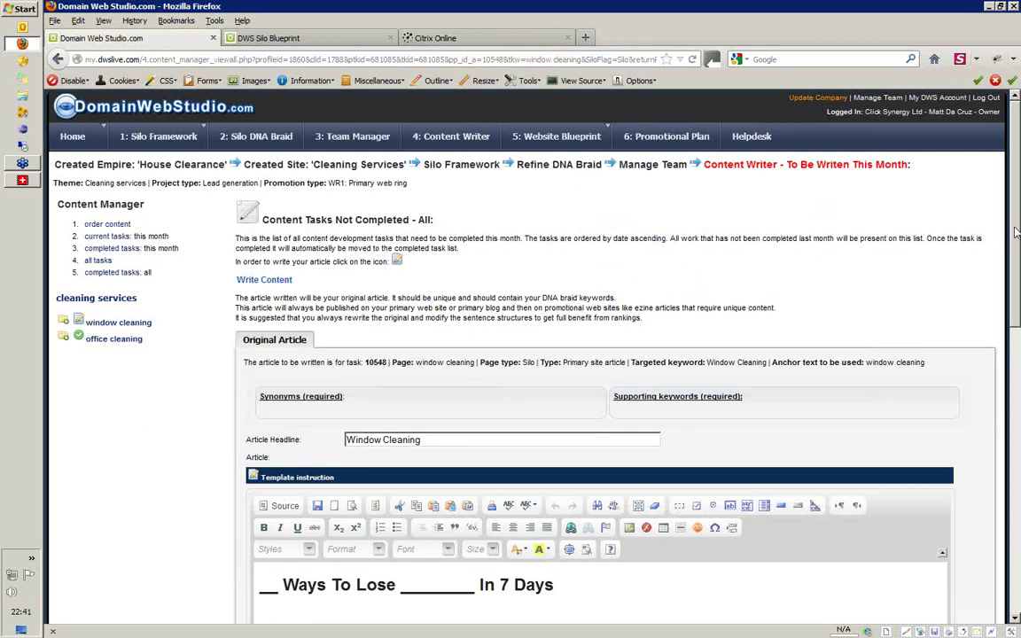
drag(1018, 236, 1020, 279)
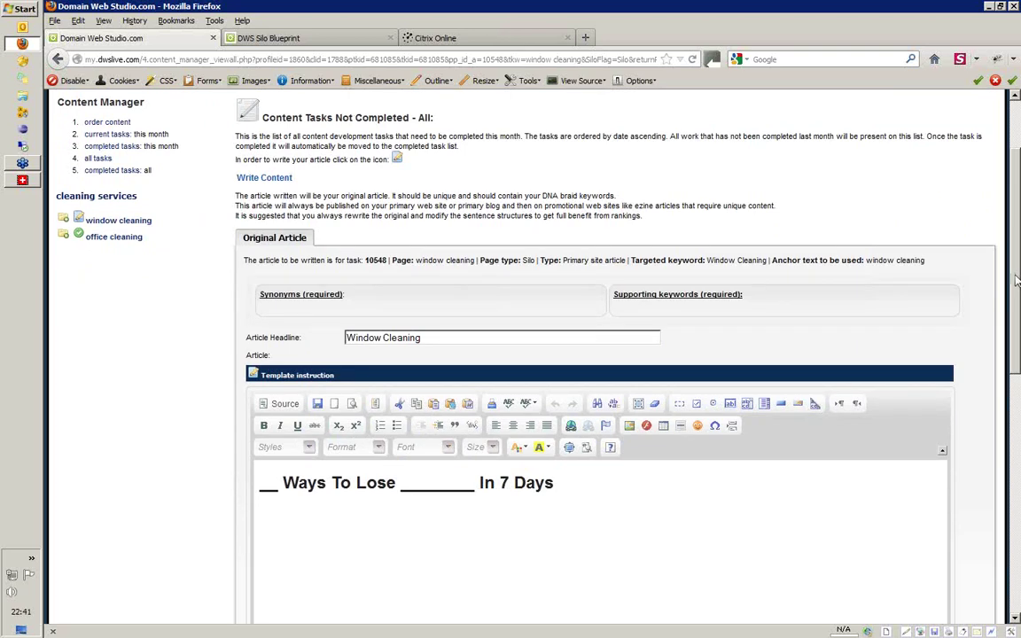
scroll(1018, 282, down, 2)
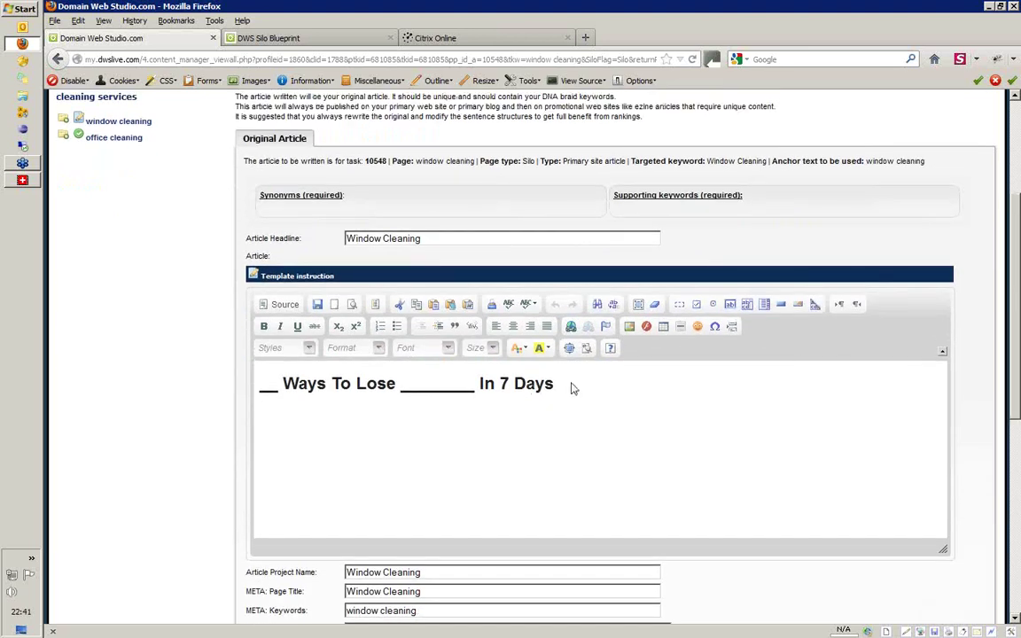
drag(570, 390, 246, 371)
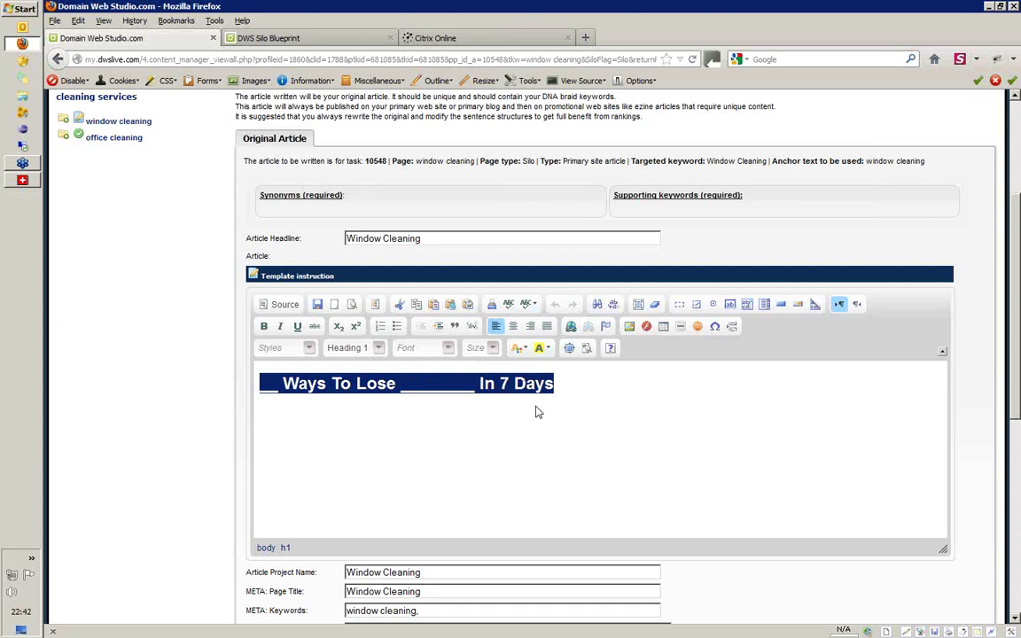
click(559, 390)
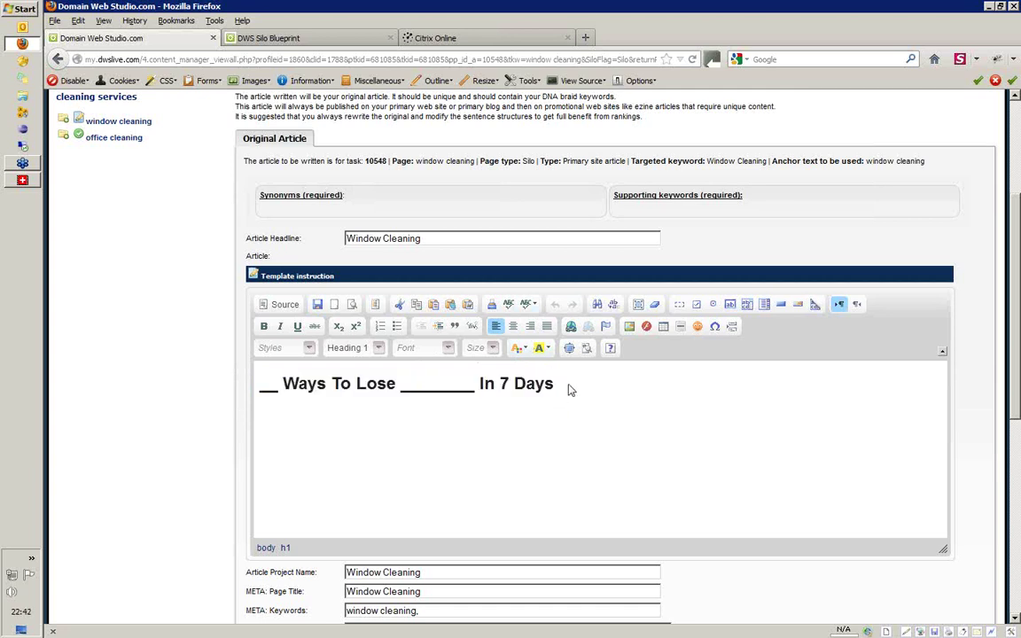
drag(570, 387, 239, 392)
key(BackSpace)
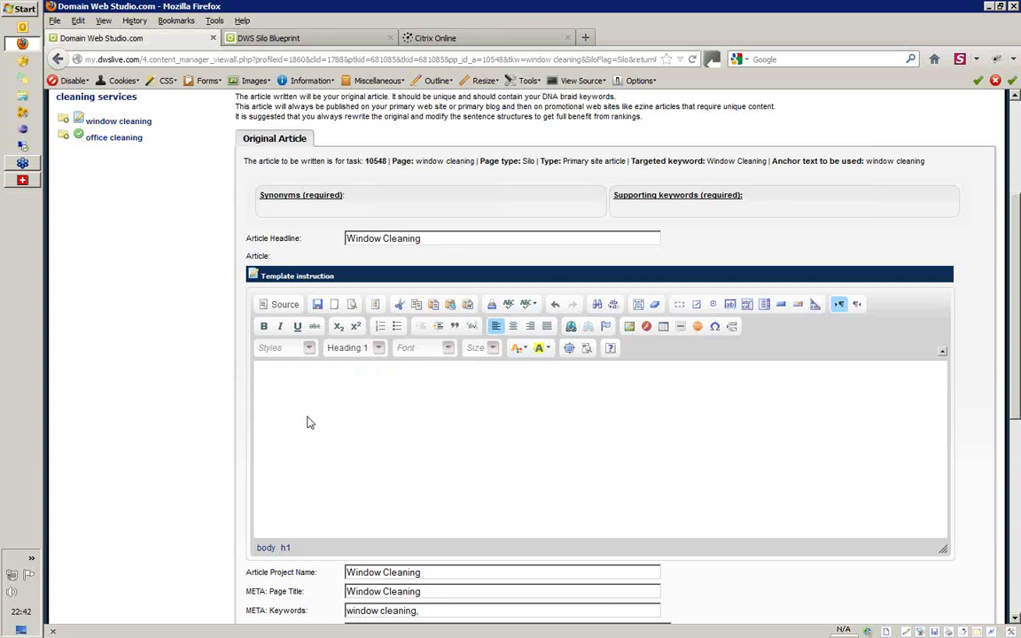
key(ctrl+v)
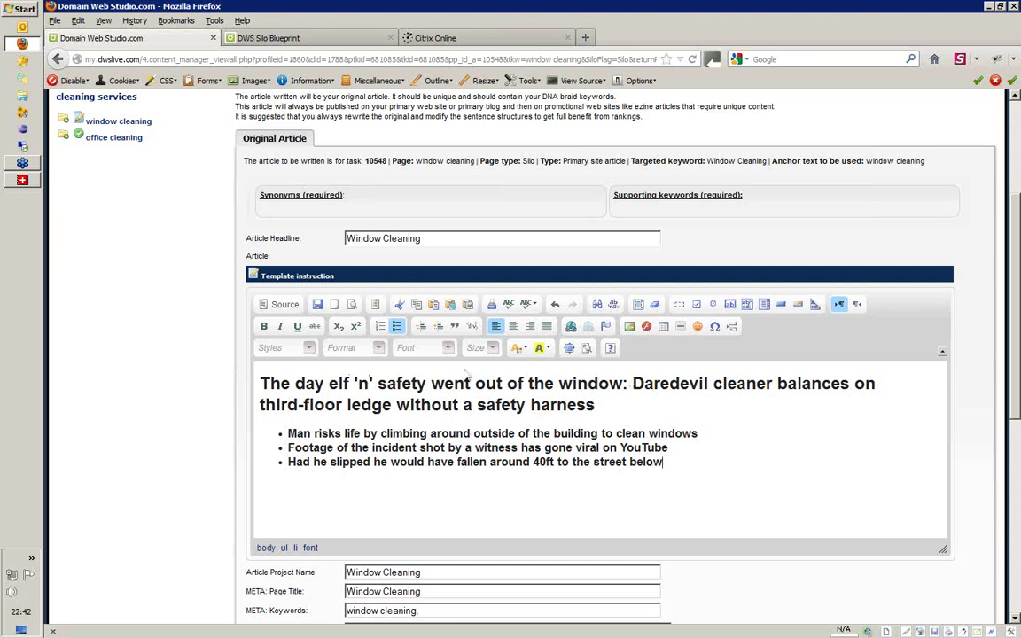
Step: Inspect the font styling in the pasted text's HTML source and remove all of that source from the article
click(282, 305)
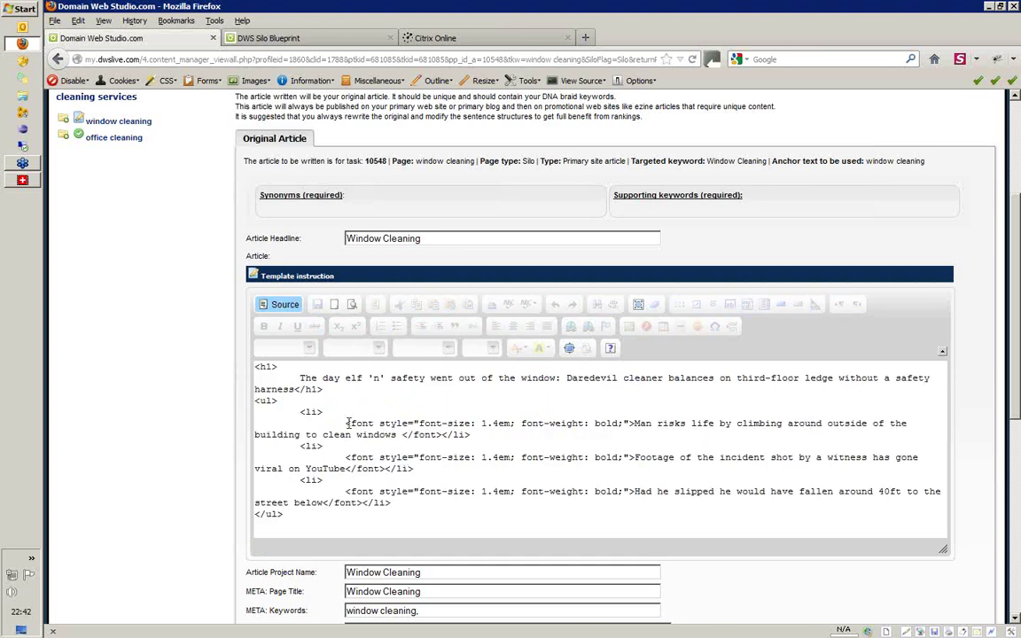
drag(347, 423, 502, 429)
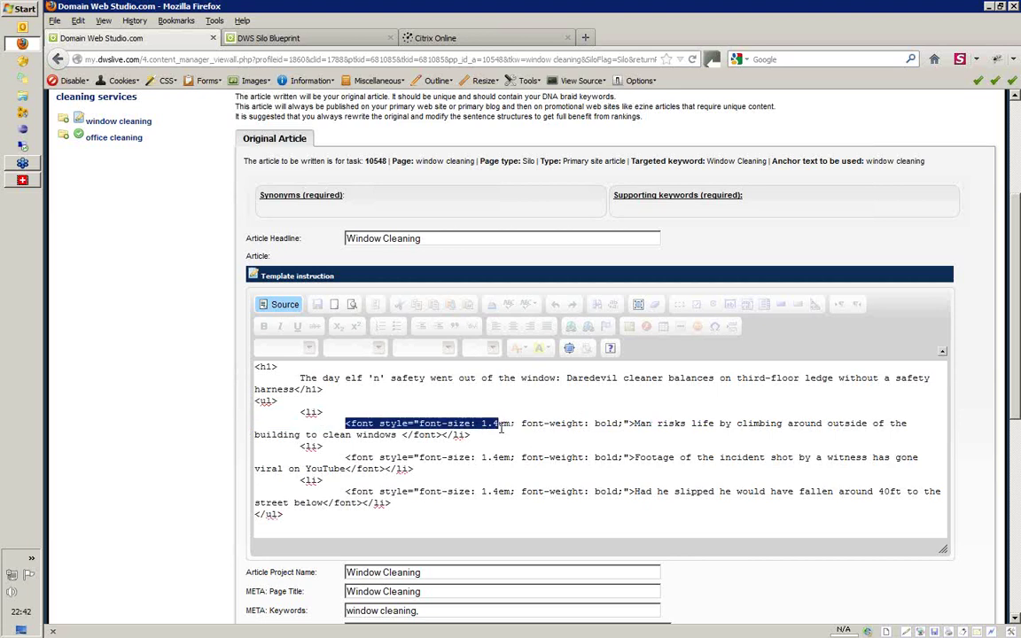
key(ctrl+a)
key(ctrl+x)
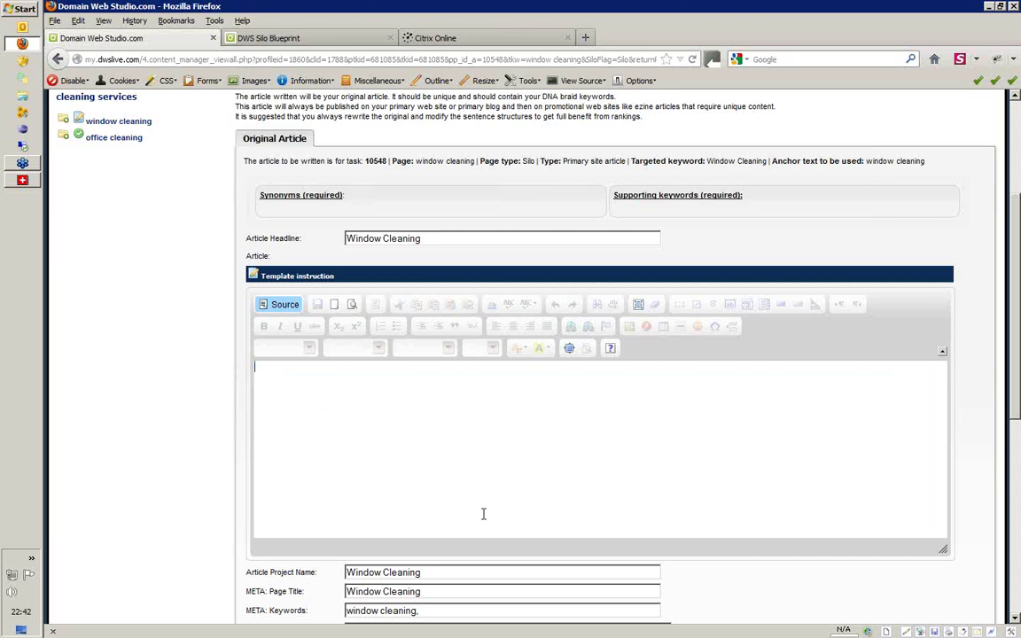
Step: Paste the news headline and bullet points into a new Microsoft Word document and copy all of the text
click(22, 8)
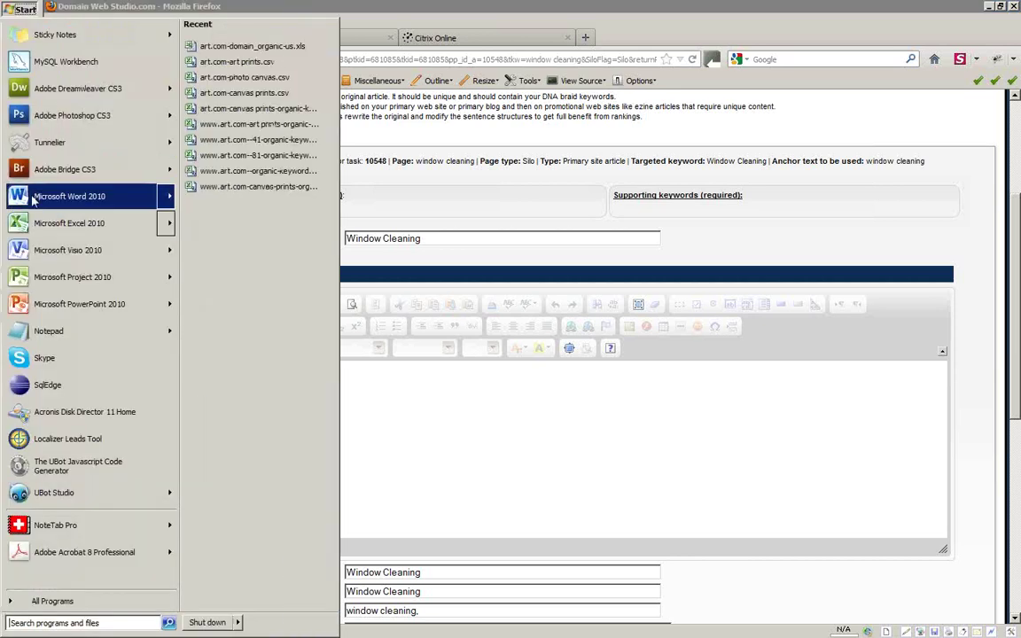
click(36, 197)
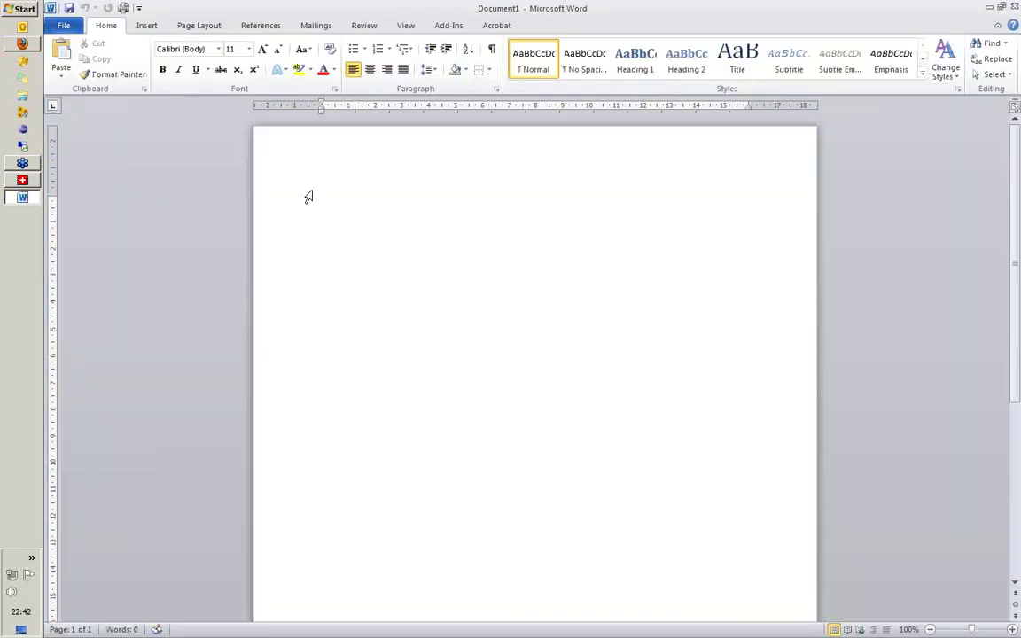
click(309, 197)
key(ctrl+v)
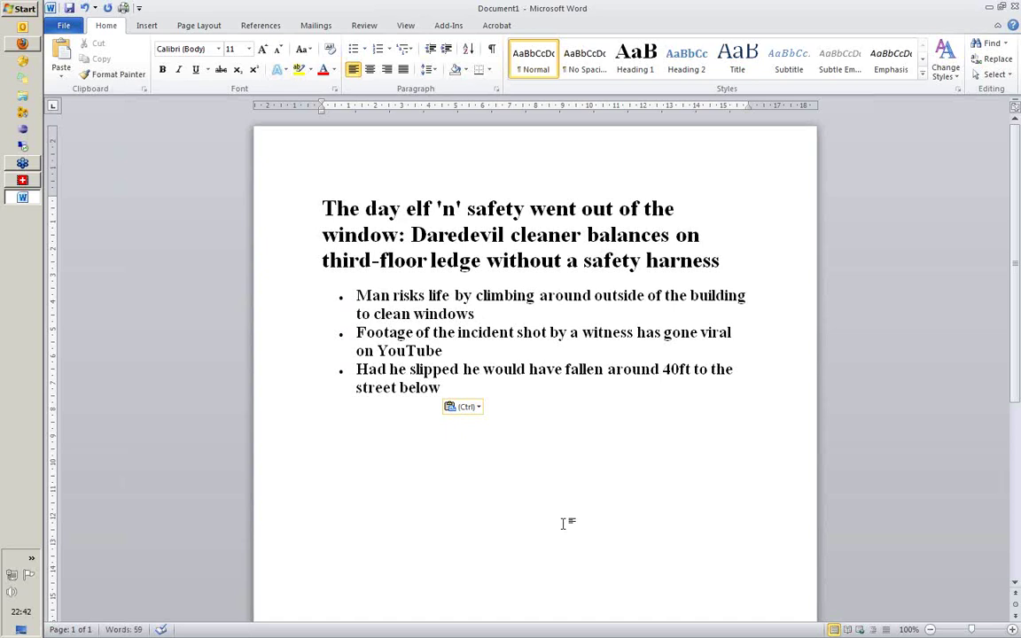
key(ctrl+a)
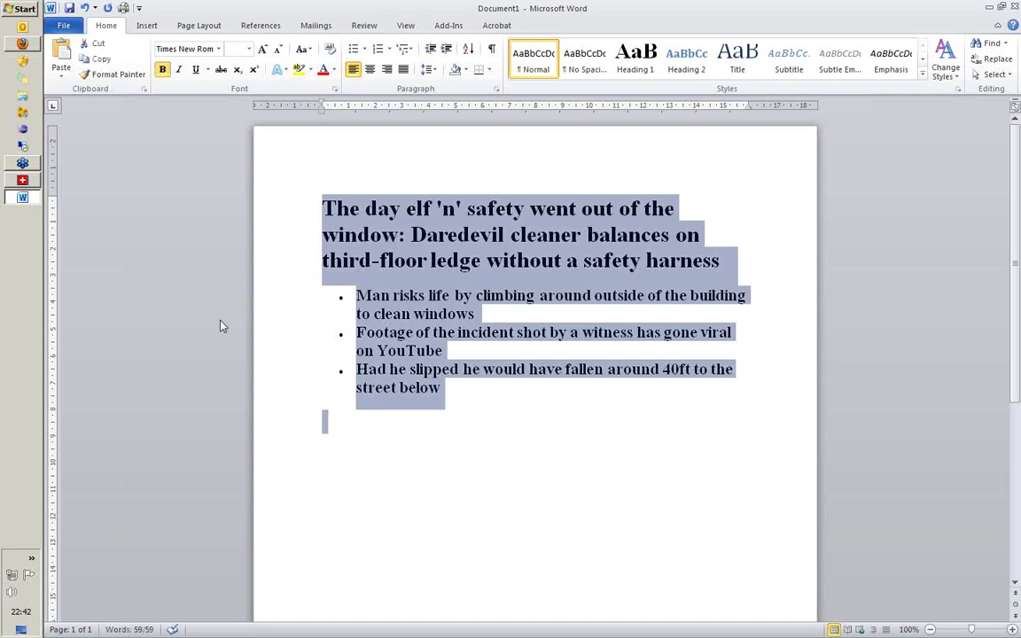
Step: Switch back to Firefox, paste the Word text directly into the article and inspect its HTML source
click(23, 44)
click(385, 412)
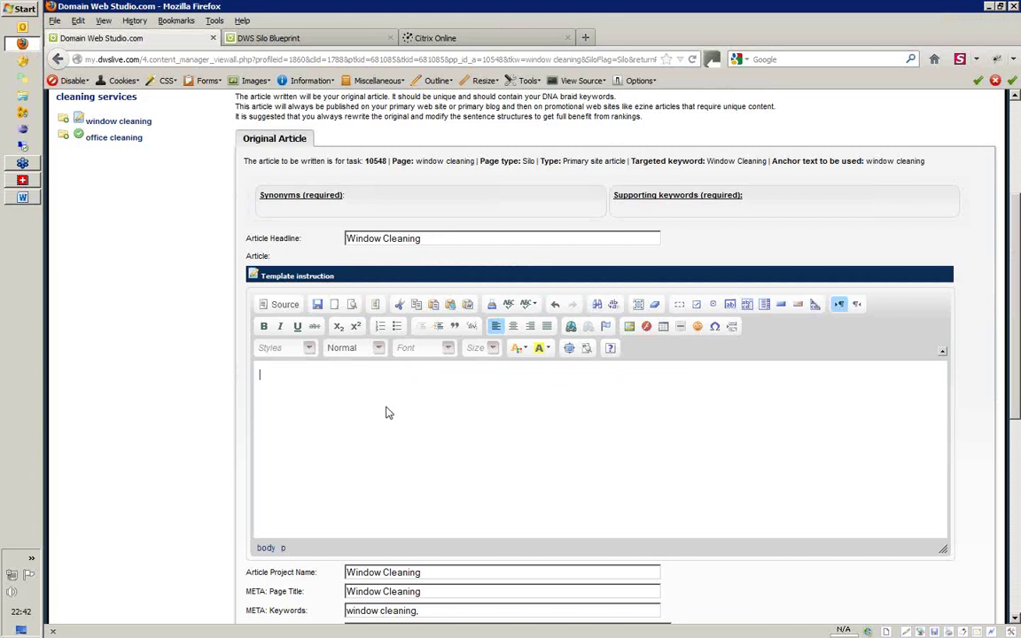
key(ctrl+v)
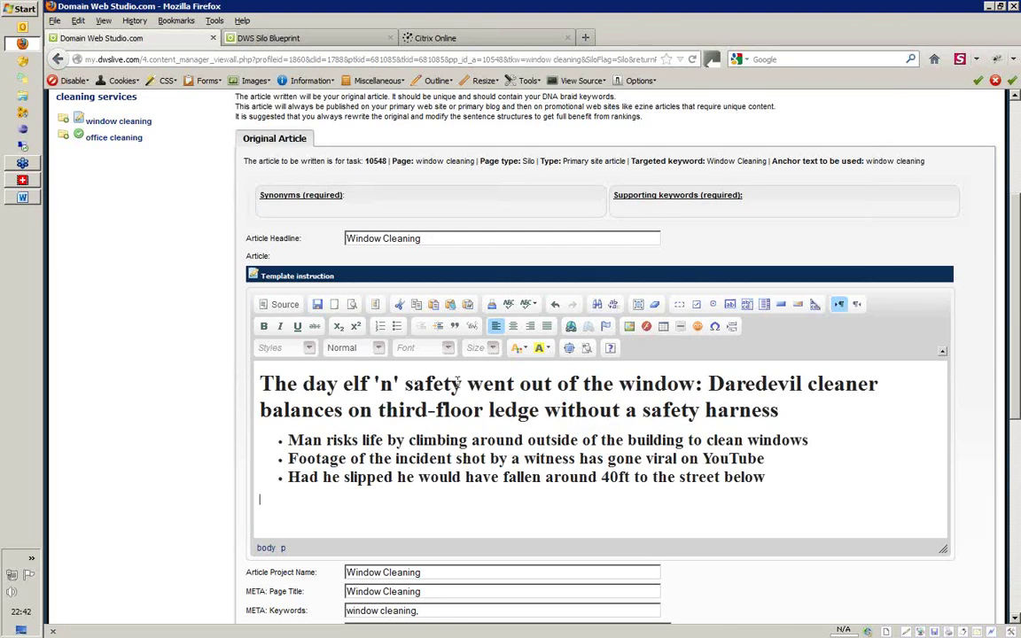
click(282, 305)
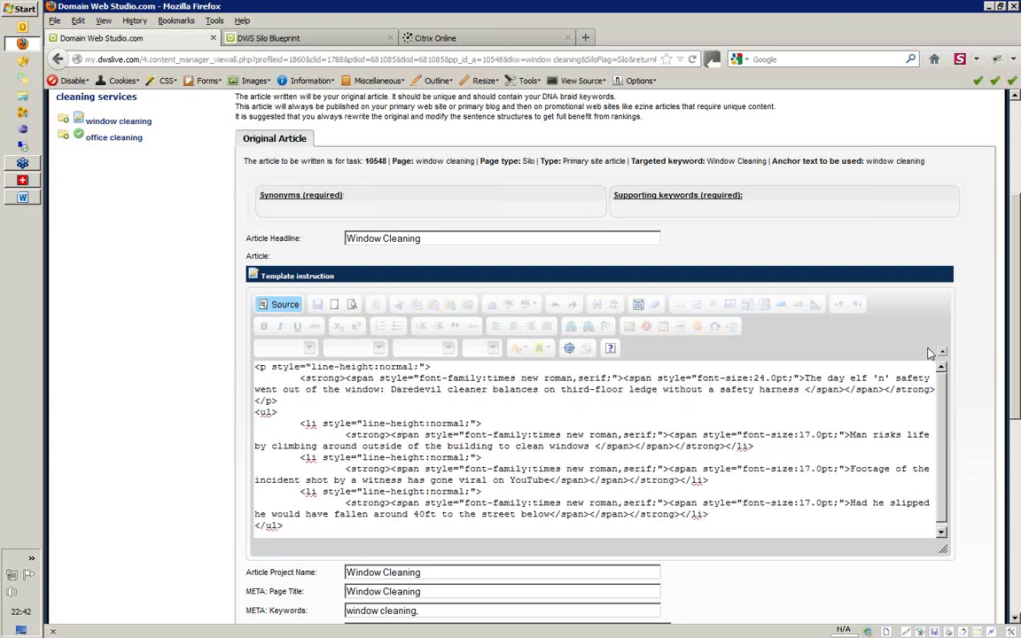
click(284, 304)
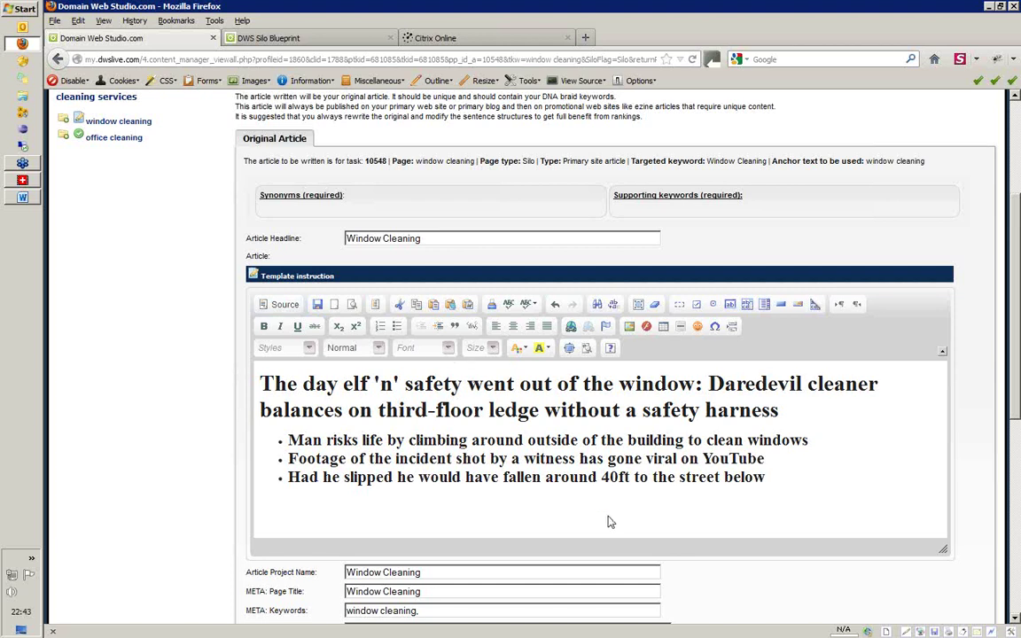
Step: Delete the directly pasted Word text from the article in its HTML source
key(ctrl+a)
double_click(395, 441)
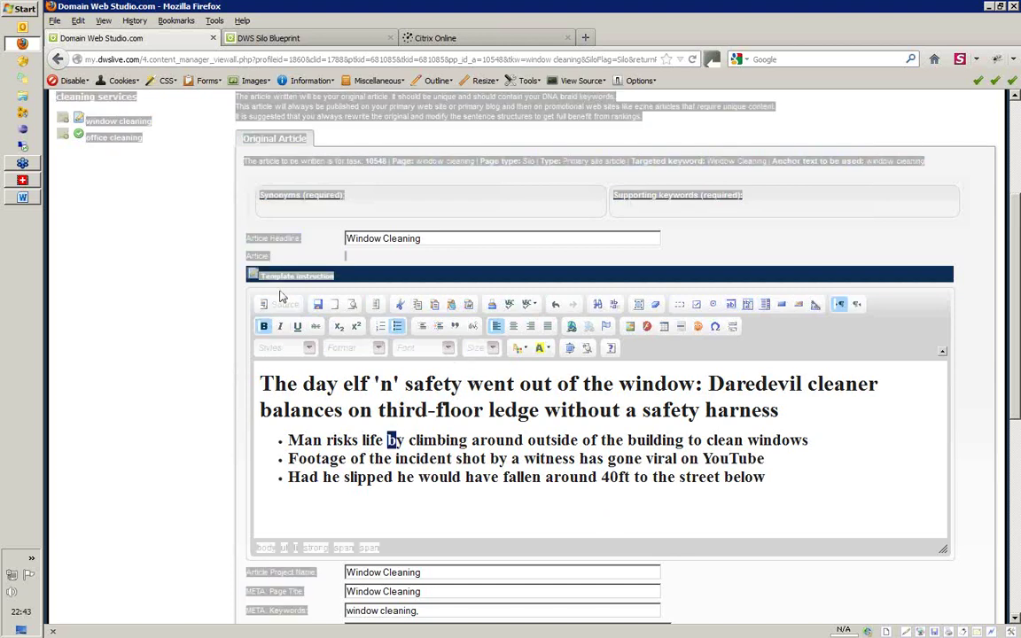
click(284, 304)
click(338, 391)
key(ctrl+a)
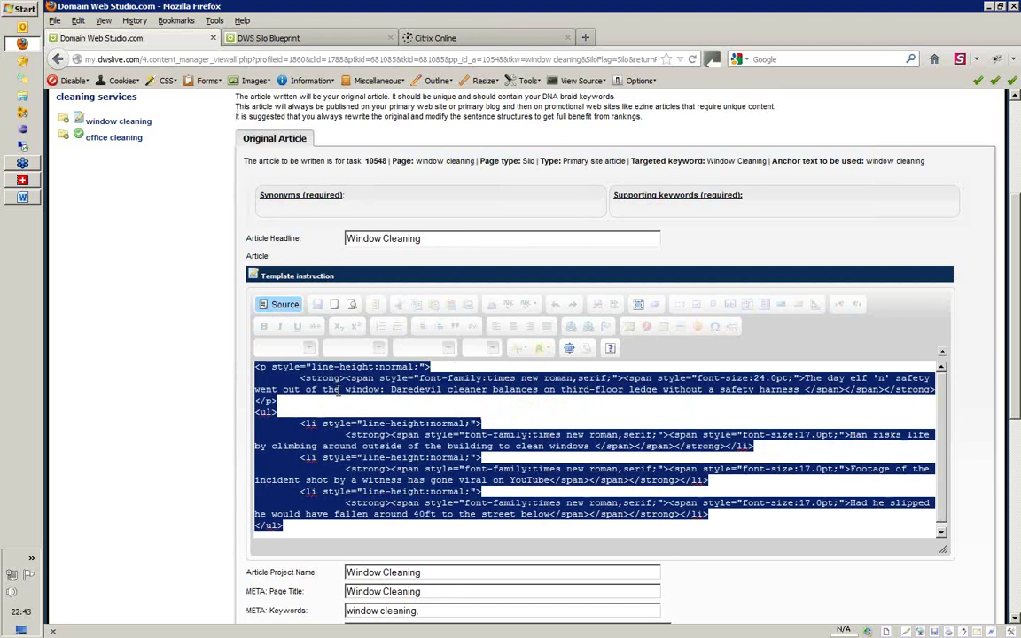
key(Delete)
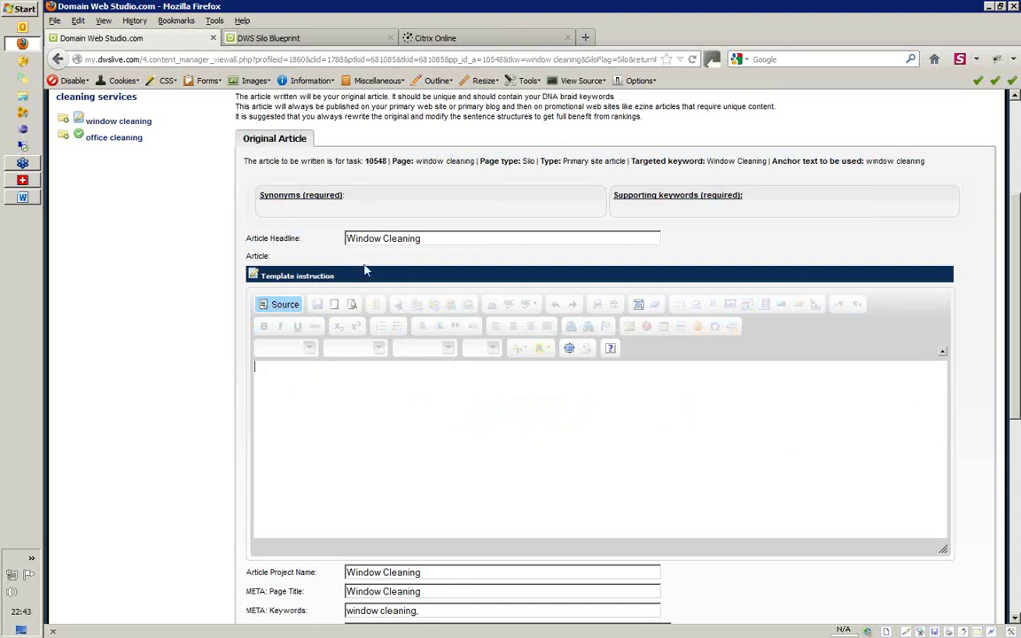
Step: Insert the copied text into the article with Paste from Word and remove the empty line after the bullets
click(284, 305)
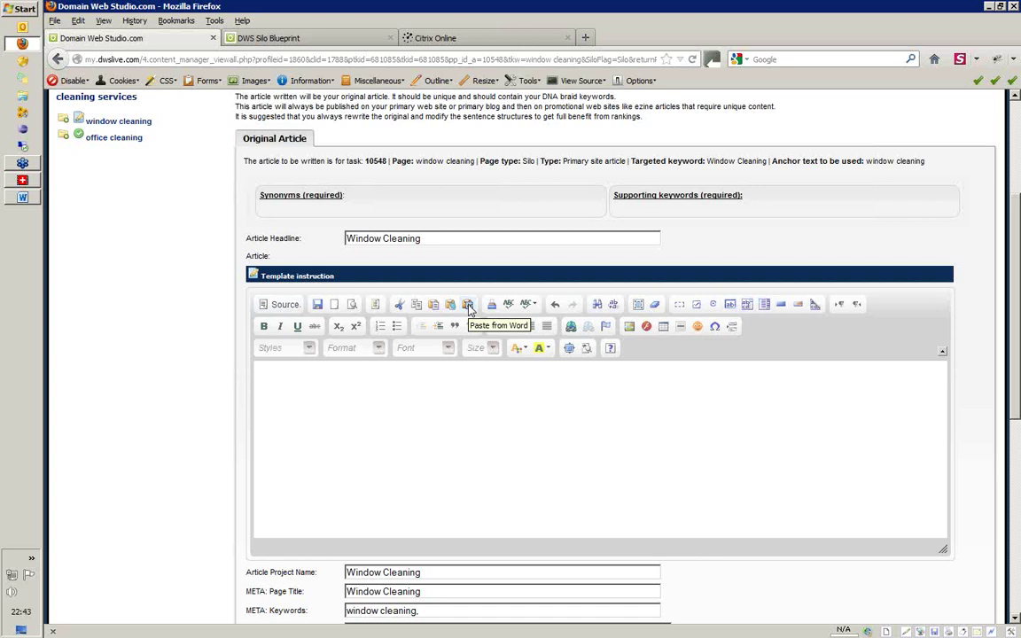
click(468, 305)
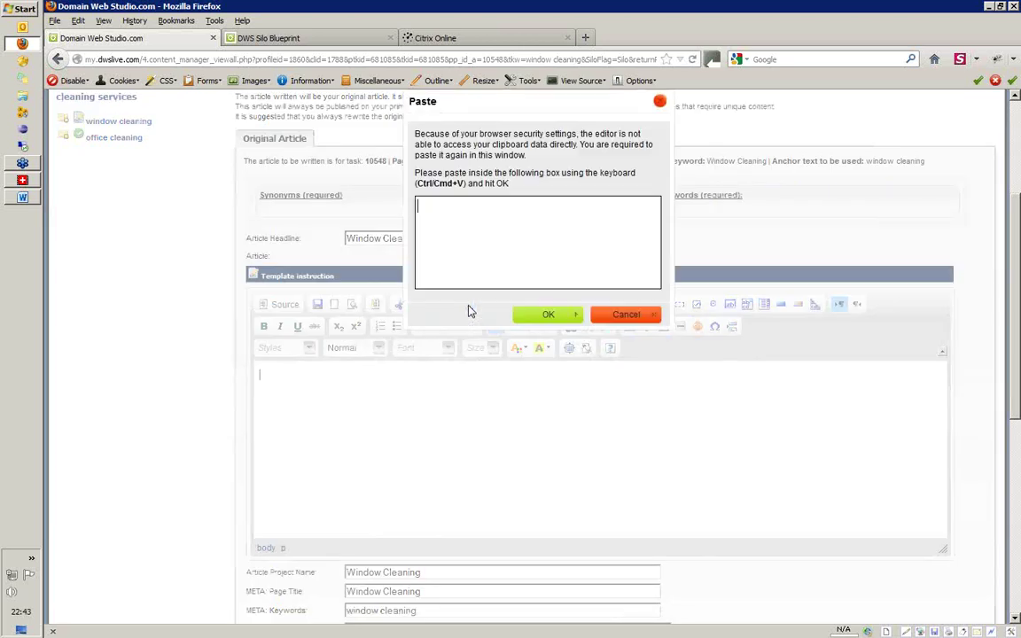
key(ctrl+v)
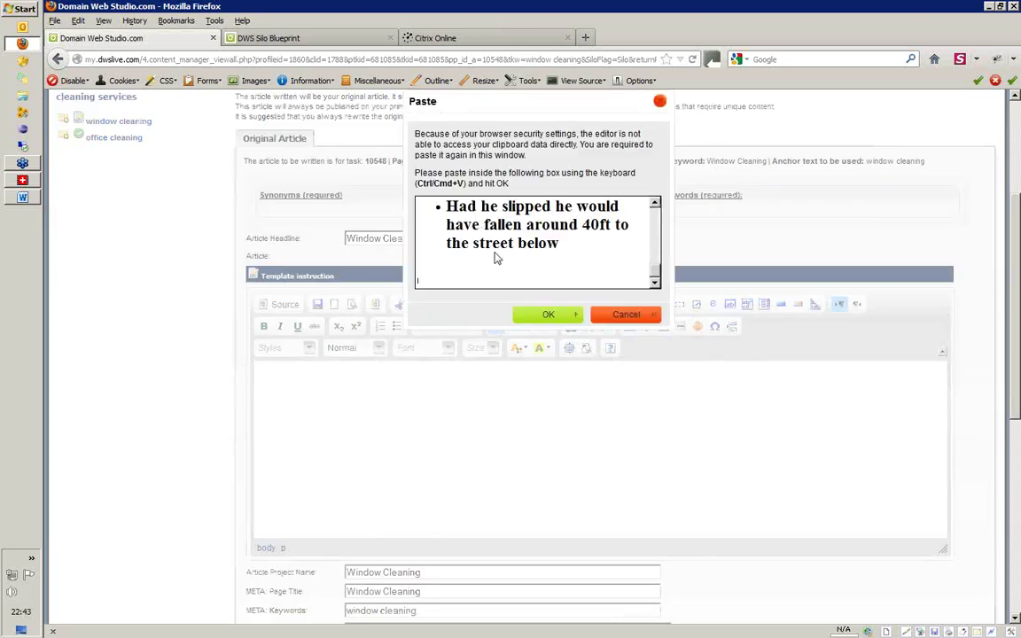
click(568, 317)
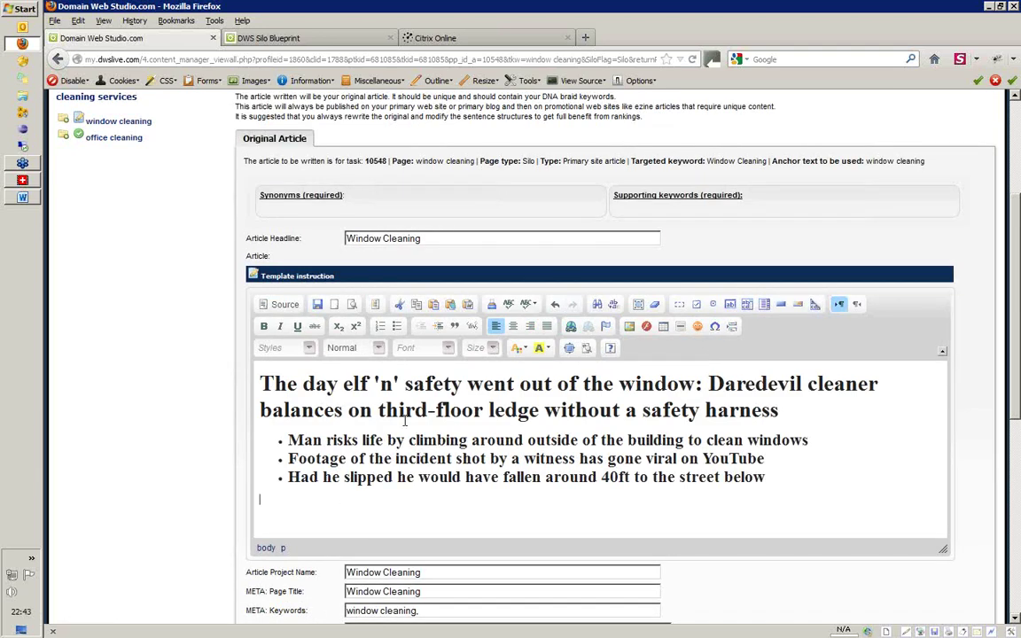
key(BackSpace)
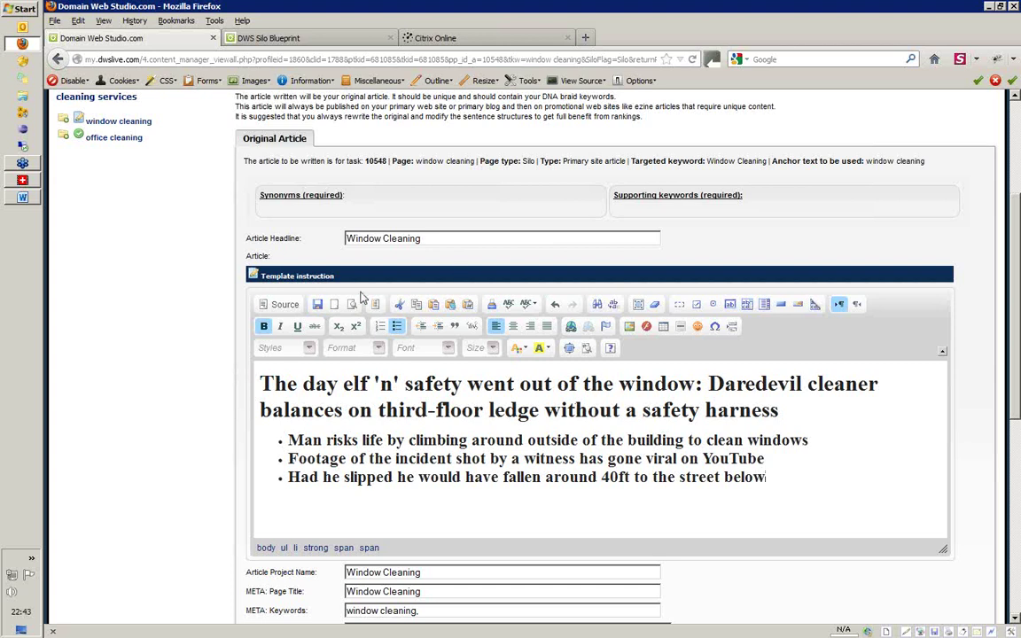
Step: Check the HTML source and the preview of the inserted text, and delete it all from the article
click(282, 304)
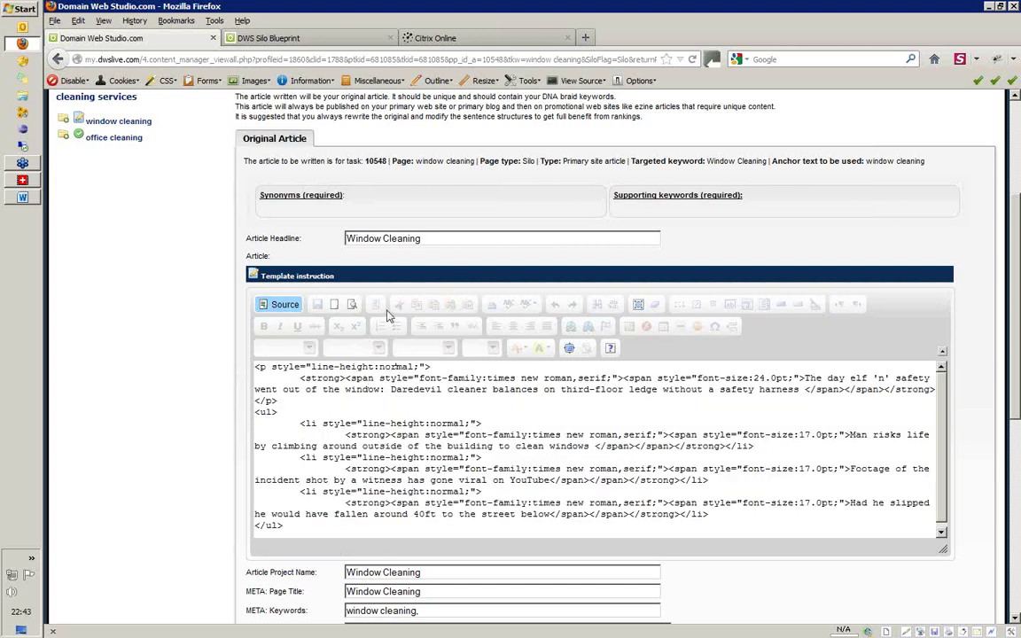
click(282, 304)
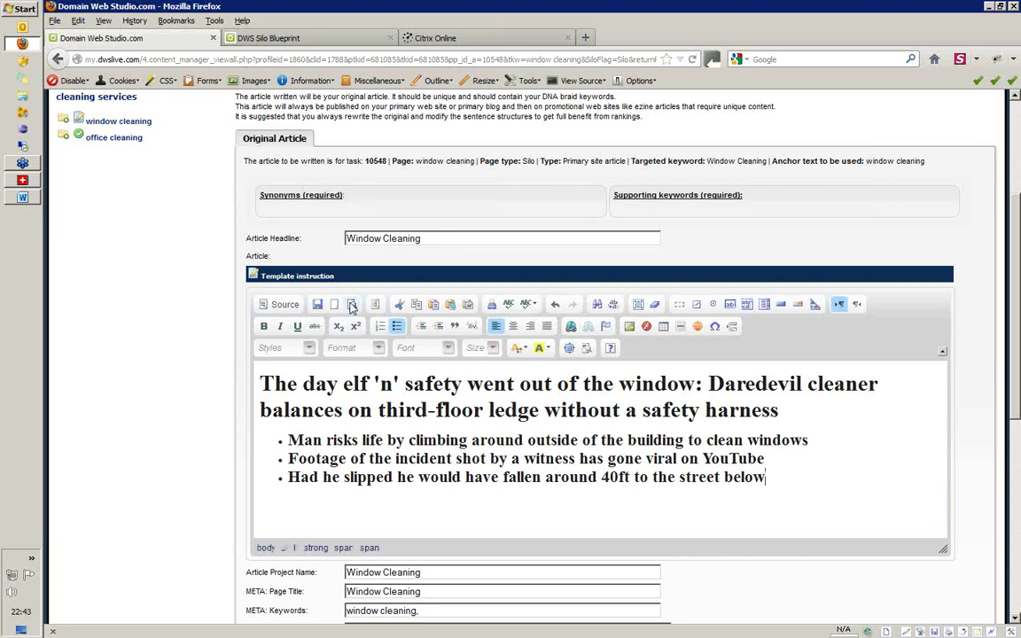
click(351, 305)
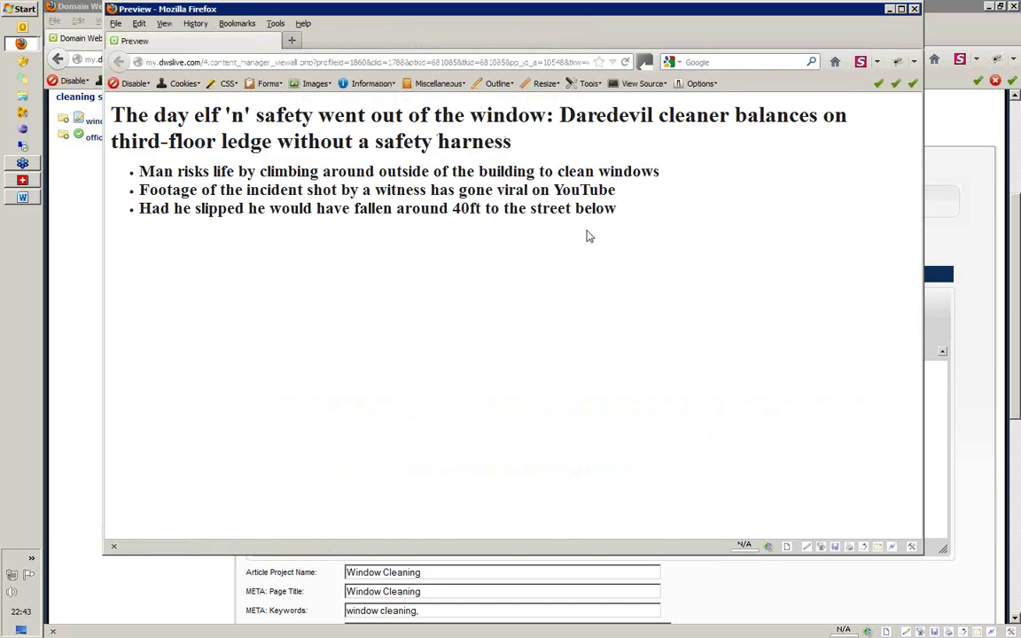
click(914, 9)
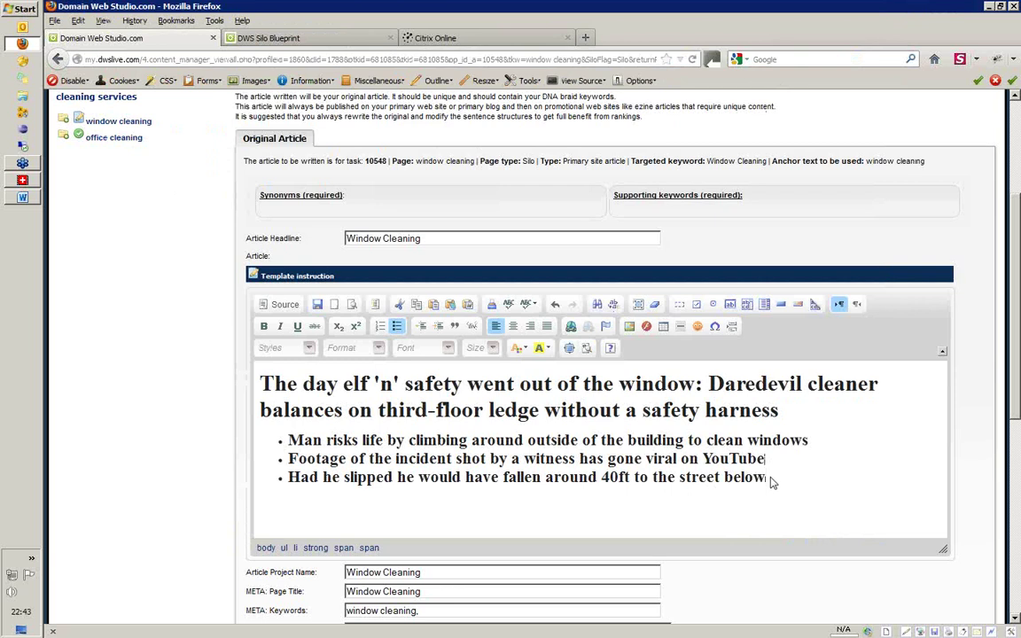
drag(769, 482, 131, 364)
key(Delete)
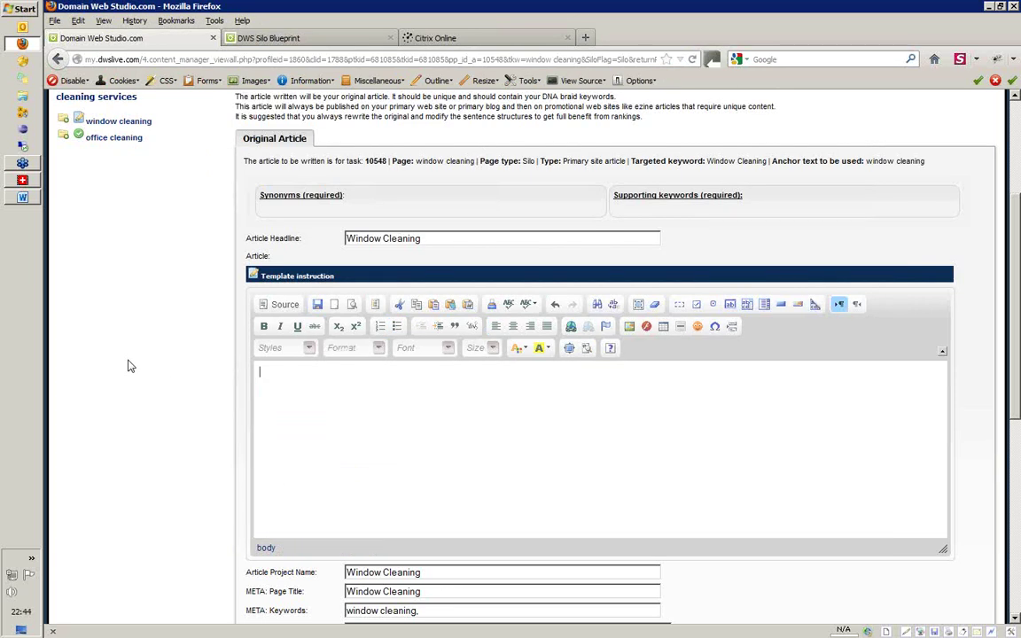
Step: Switch to NoteTab Pro and replace the silo outline in NoName01.txt with the copied news headline and bullet points
click(22, 177)
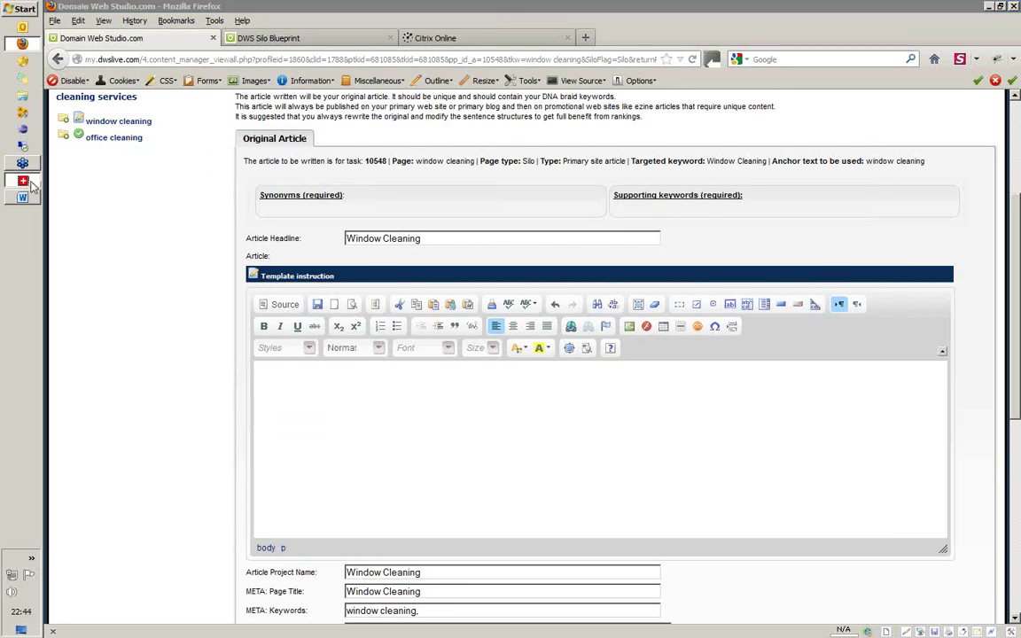
click(404, 275)
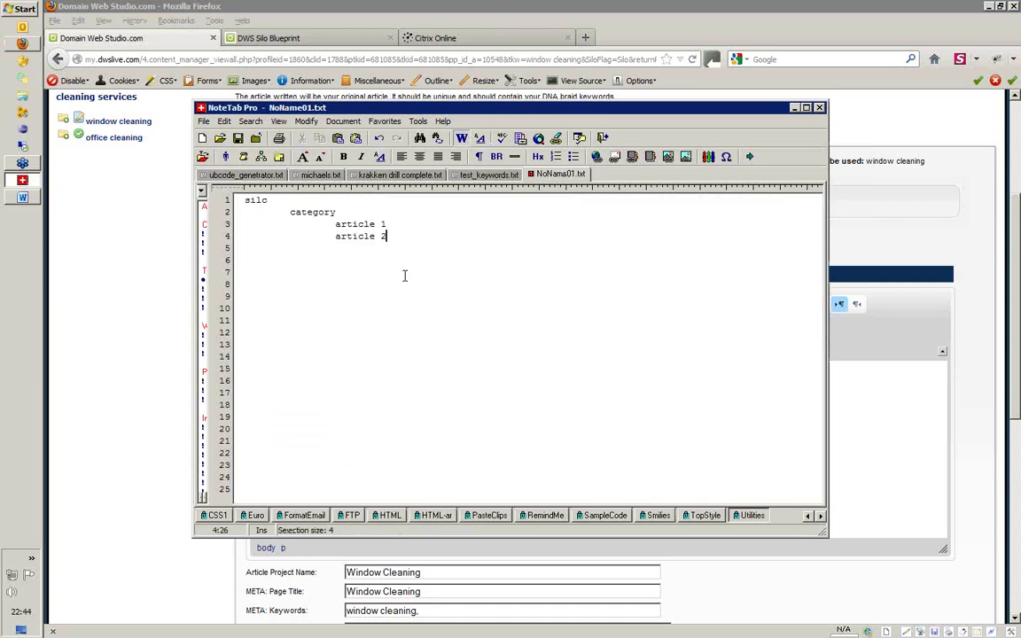
key(ctrl+a)
key(Delete)
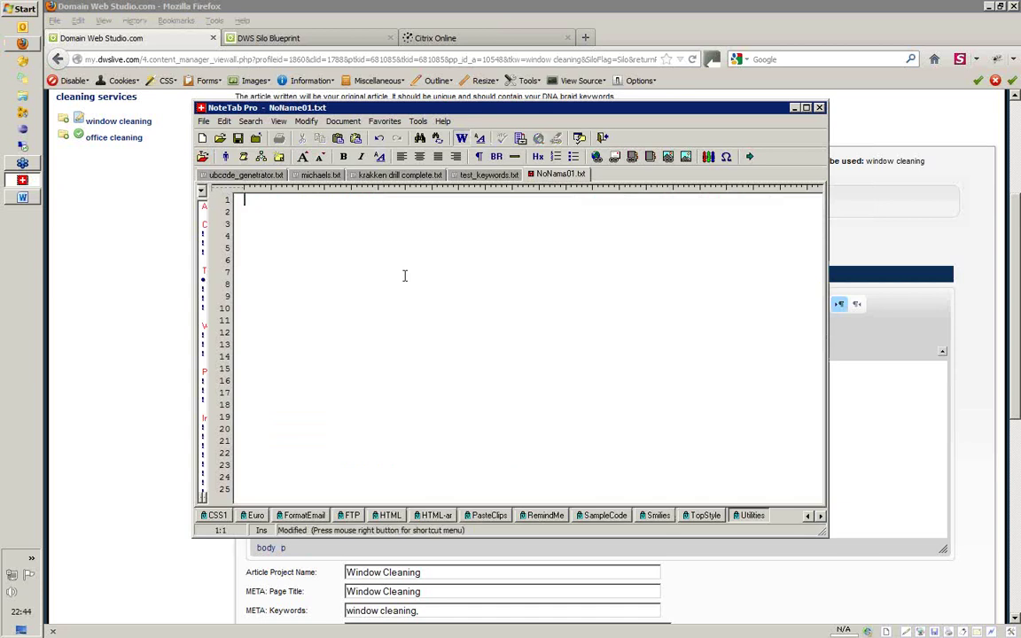
text(The day elf 'n' safety went out of the window: Daredevil cleaner balances on third-floor ledge without a safety harness "	Man risks life by climbing around outside of the building to clean windows "	Footage of the incident shot by a witness has gone viral on YouTube "	Had he slipped he would have fallen around 40ft to the street below)
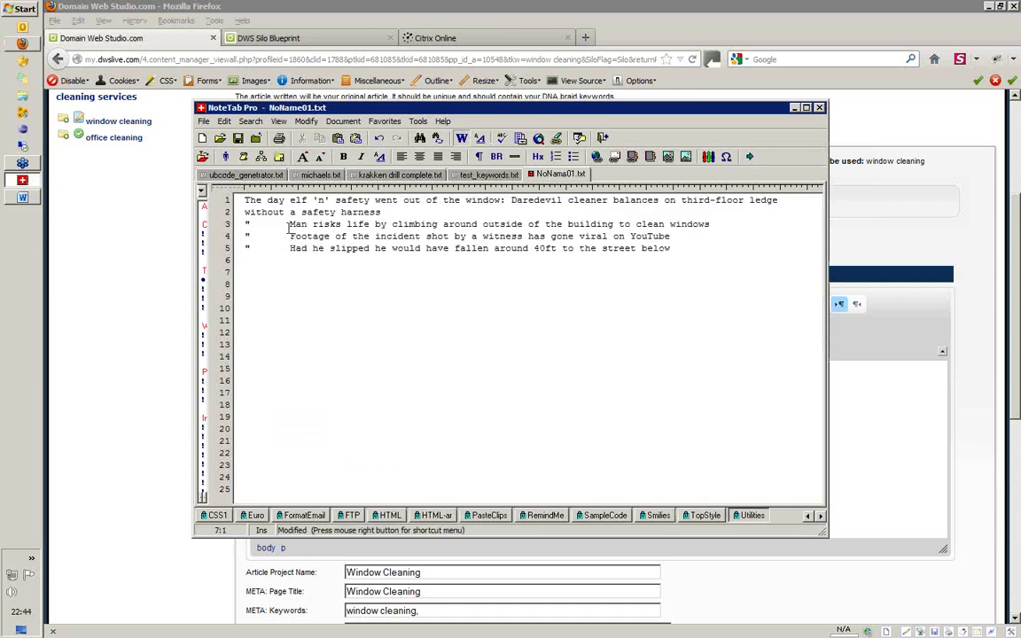
Step: Add an empty line below the headline in NoName01.txt and delete the leading quote marks and spacing from the three bullet lines
click(391, 214)
key(Return)
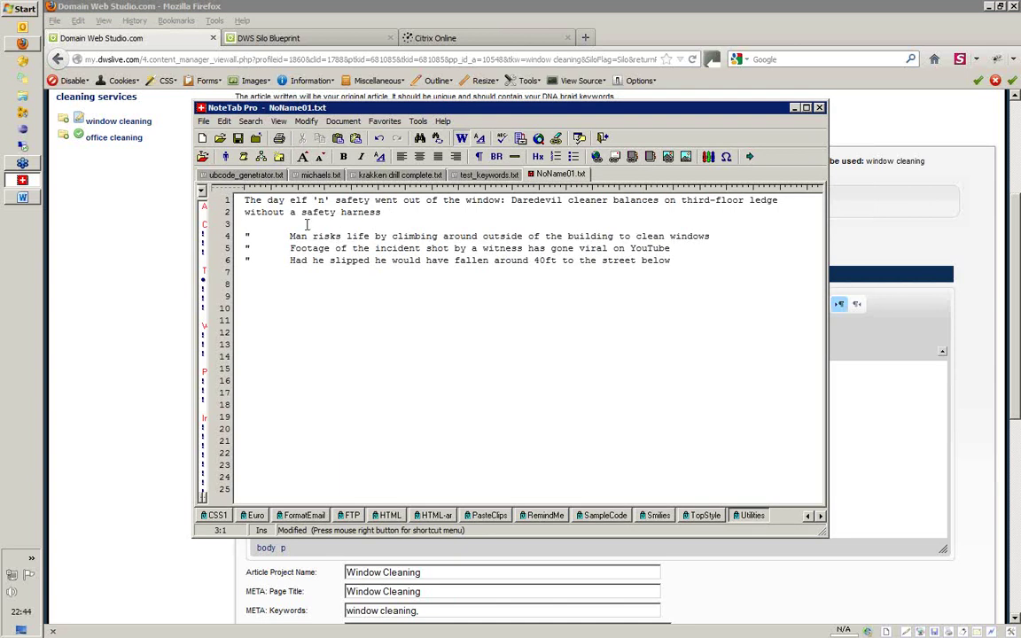
drag(287, 238, 191, 238)
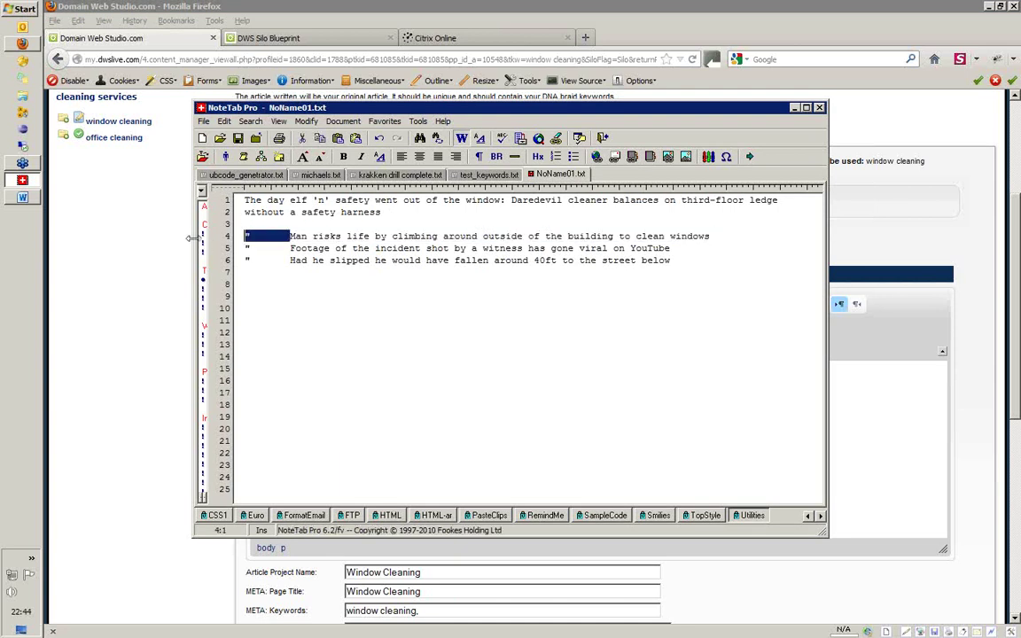
key(Delete)
drag(288, 249, 220, 252)
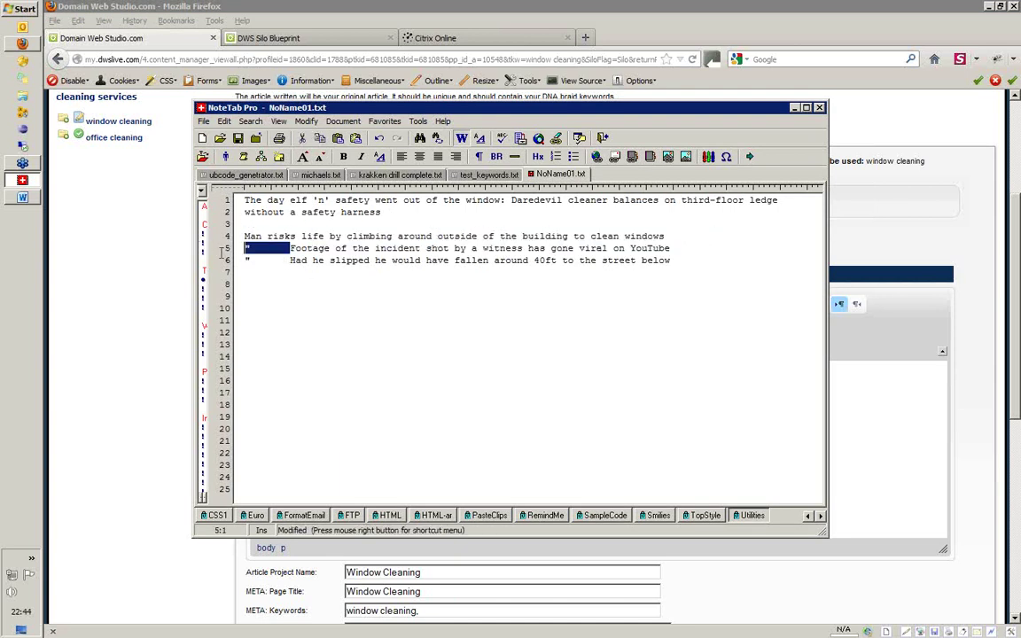
key(Delete)
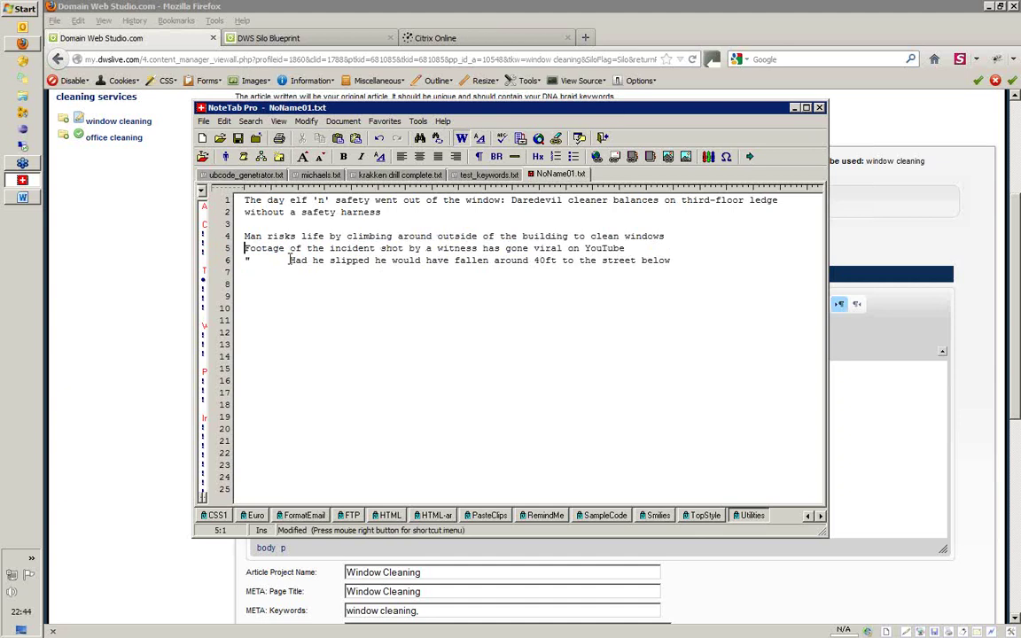
drag(285, 261, 244, 260)
key(Delete)
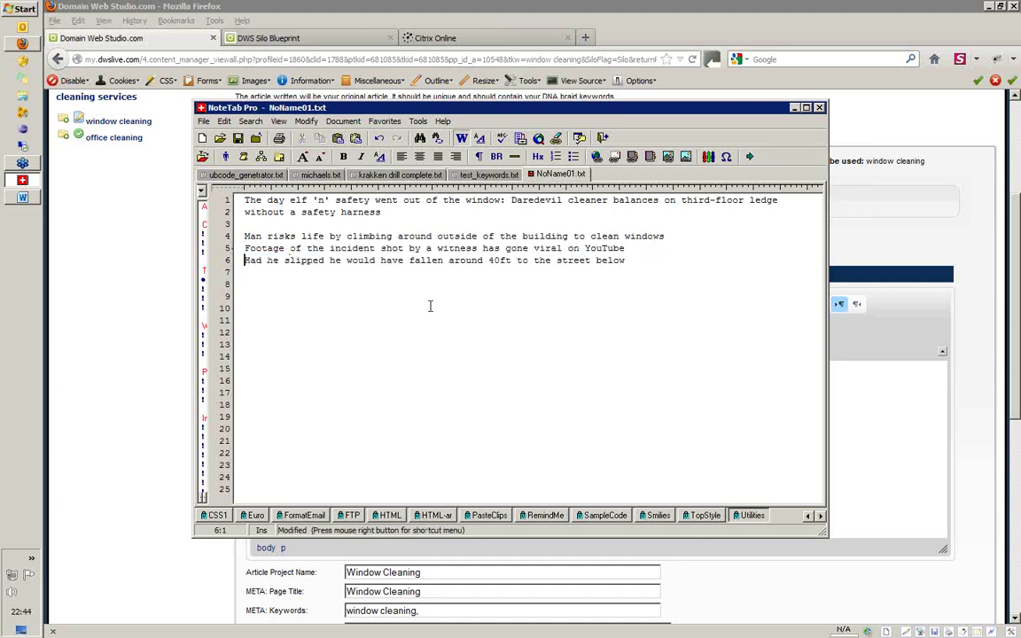
Step: Copy all the cleaned text and paste it into the window cleaning article in Firefox
key(ctrl+a)
key(ctrl+c)
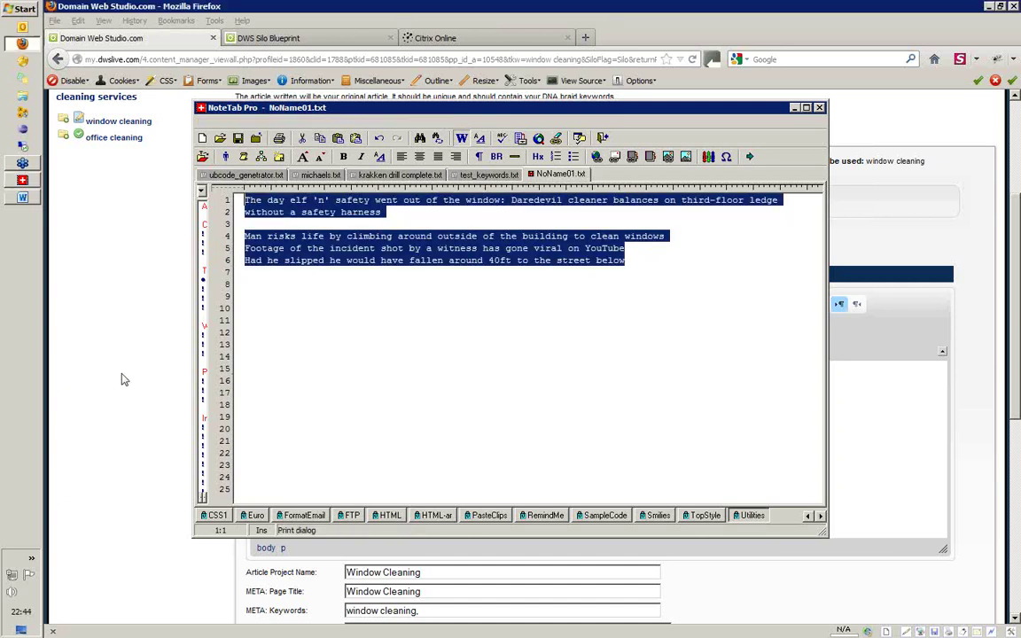
click(125, 380)
key(ctrl+v)
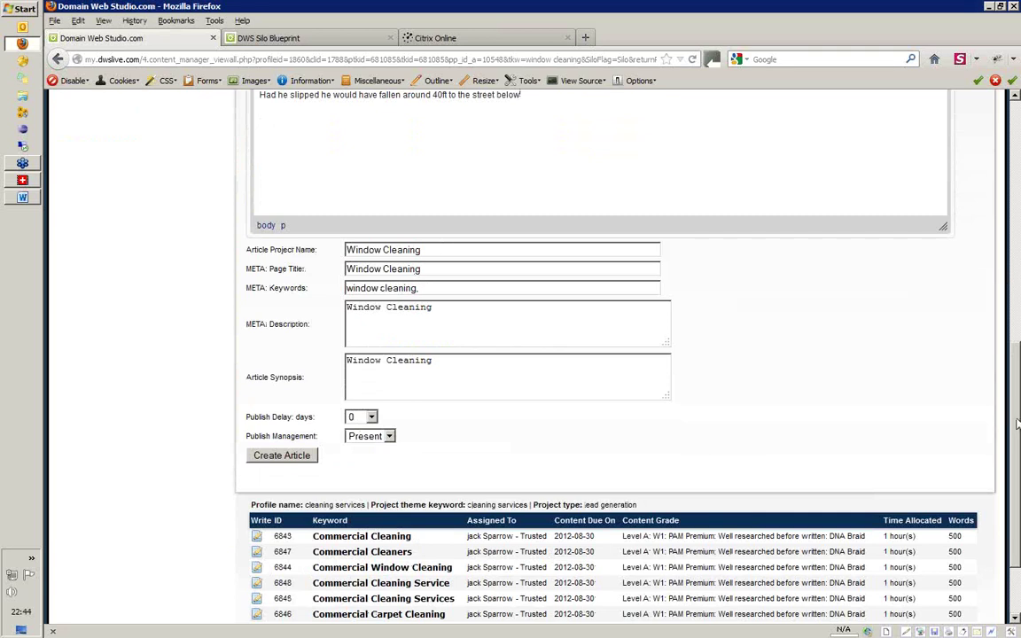
scroll(714, 348, up, 6)
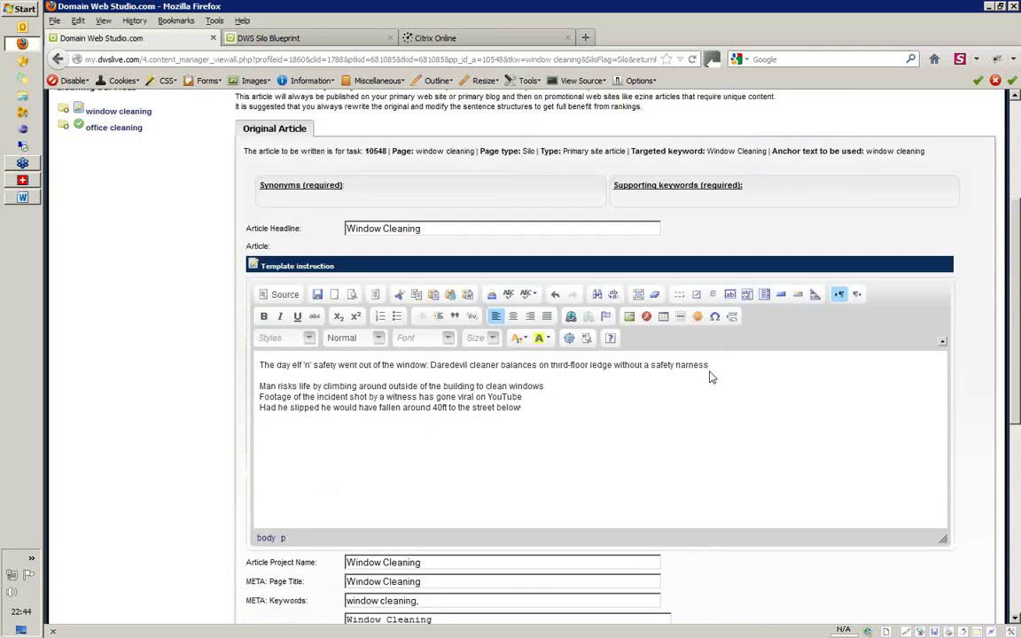
Step: Try to format only the article's headline line as Heading 1
drag(714, 368, 257, 365)
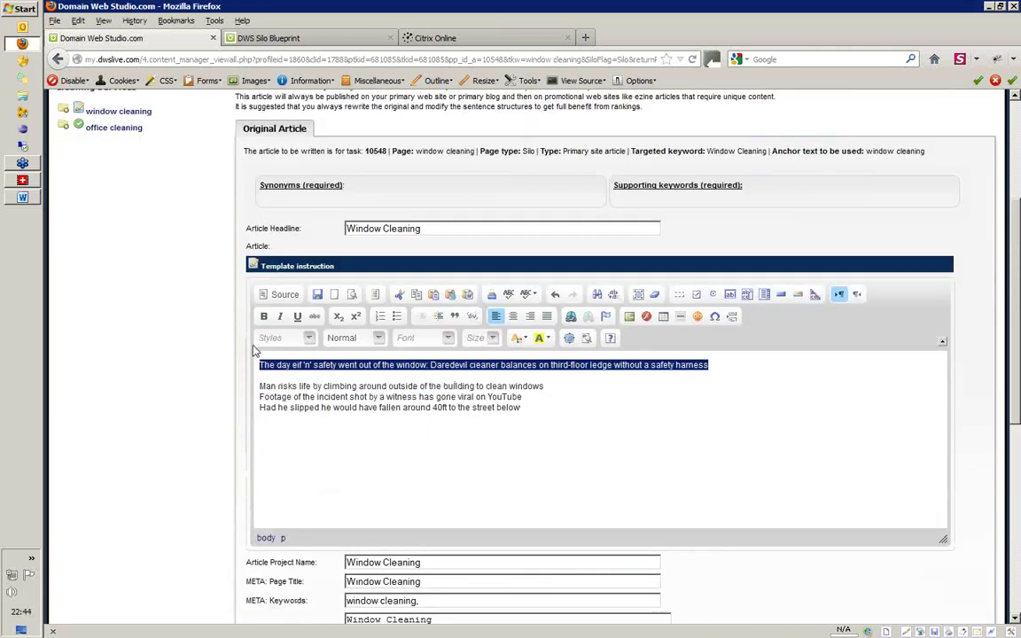
click(309, 339)
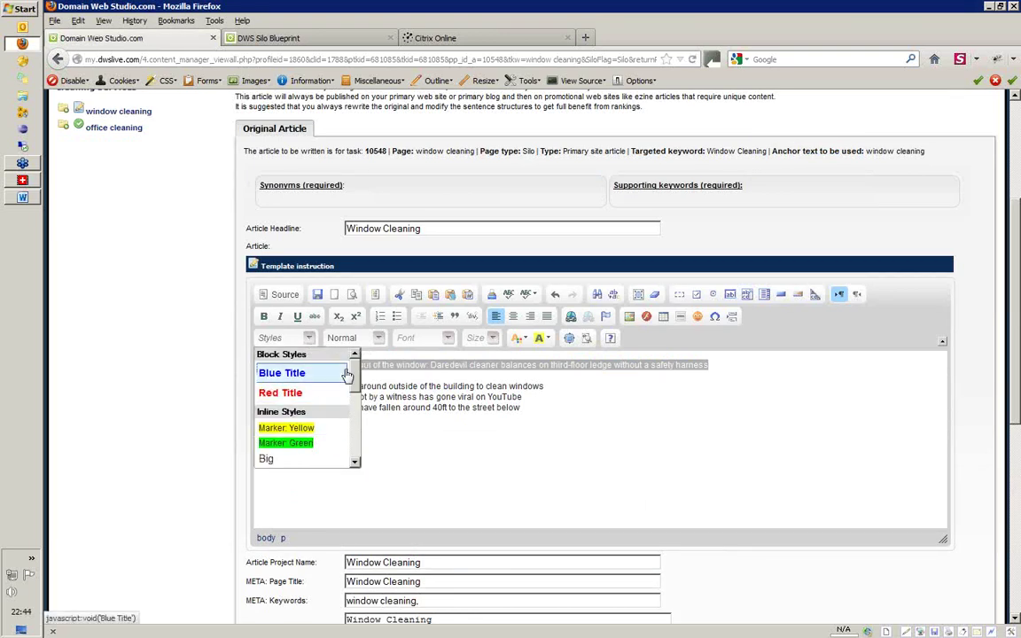
drag(355, 375, 356, 444)
scroll(355, 436, up, 5)
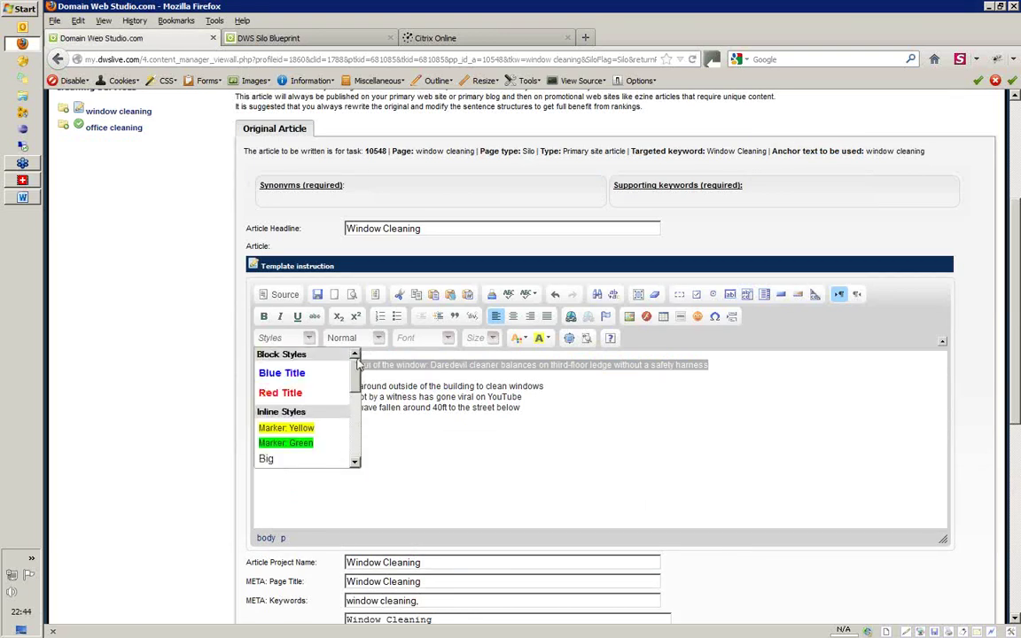
click(358, 358)
click(380, 339)
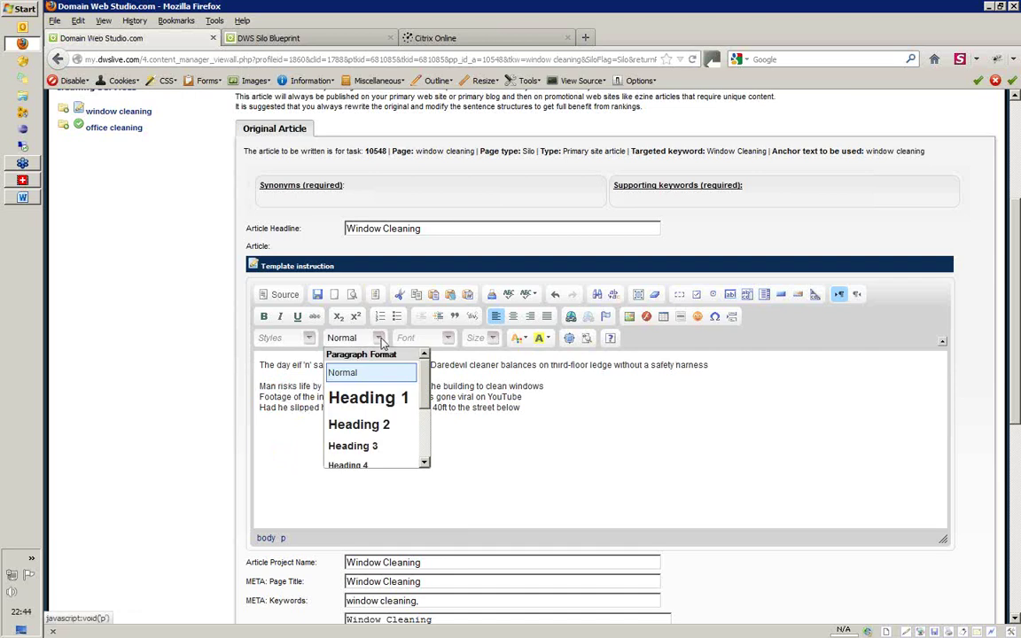
click(380, 396)
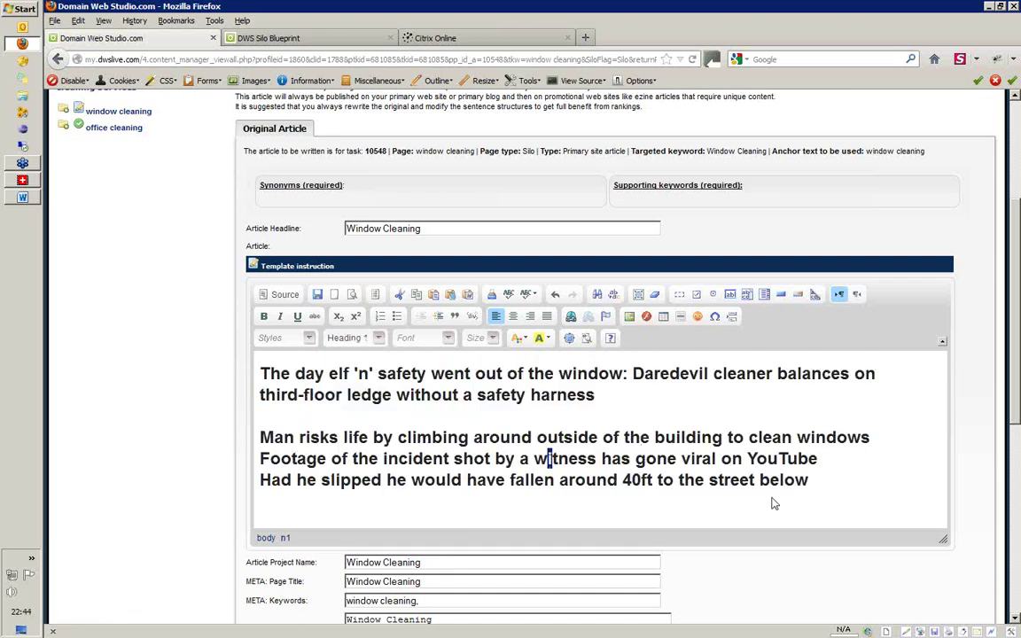
Step: Set the article text back to the Normal paragraph format
drag(831, 481, 253, 448)
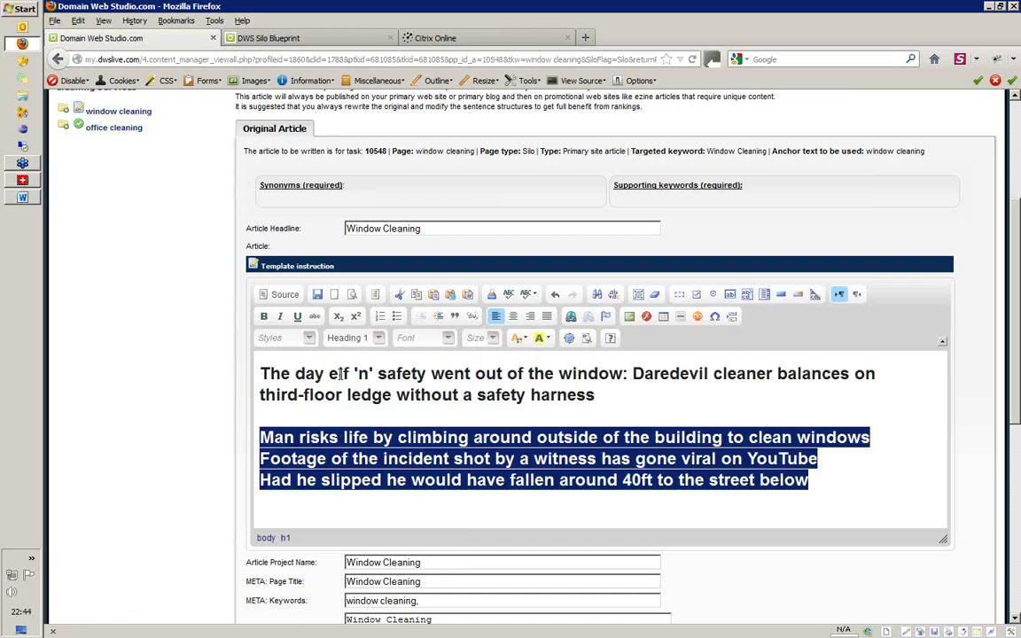
click(346, 338)
click(362, 376)
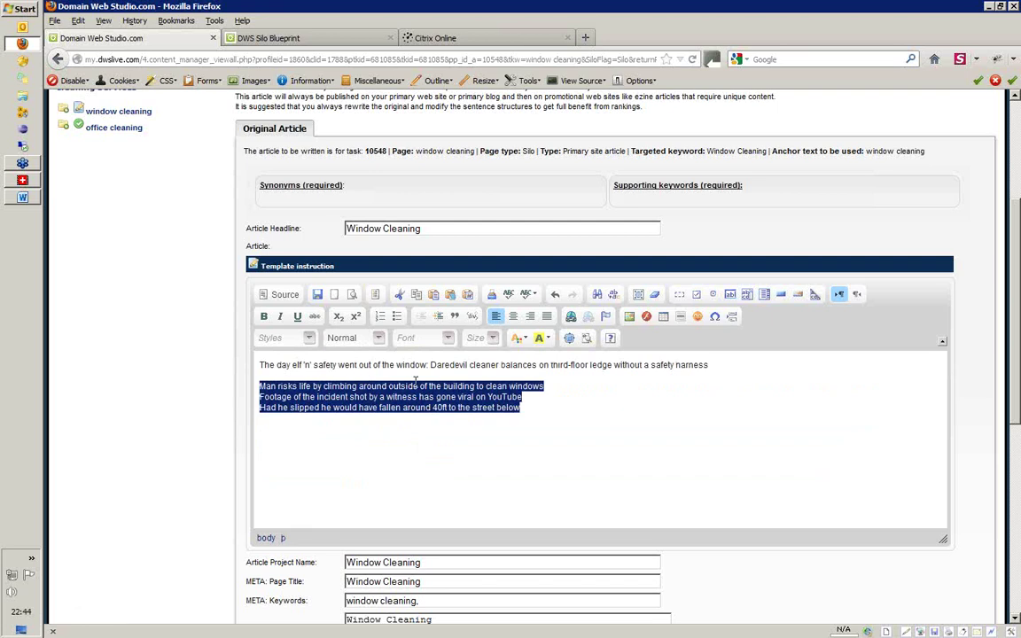
Step: Split the headline from the lines below with paragraph breaks and format the headline as Heading 1
click(723, 373)
key(Return)
key(Return)
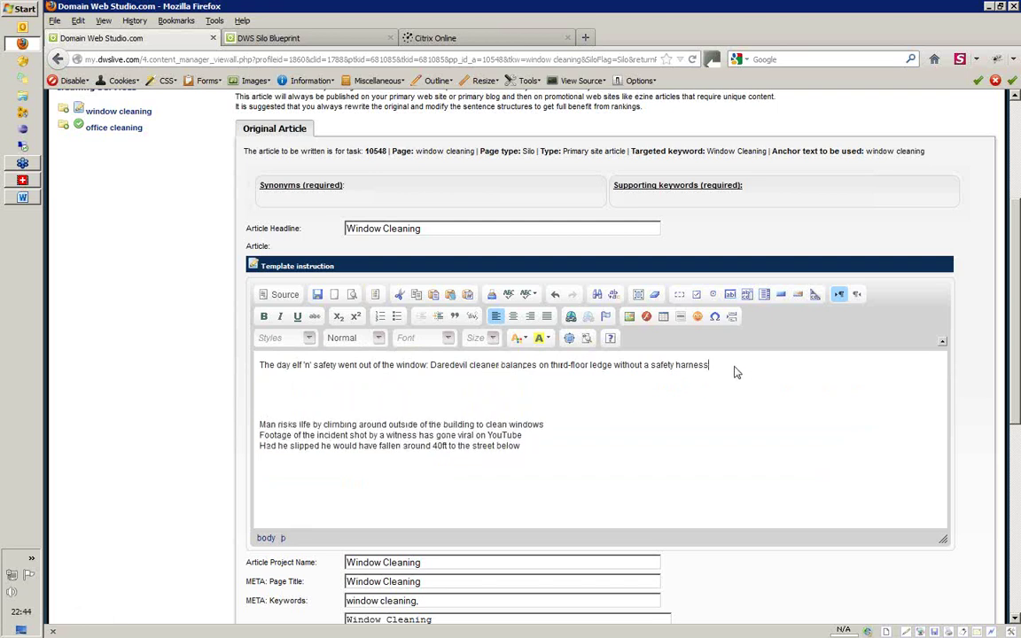
drag(734, 370, 189, 299)
click(379, 343)
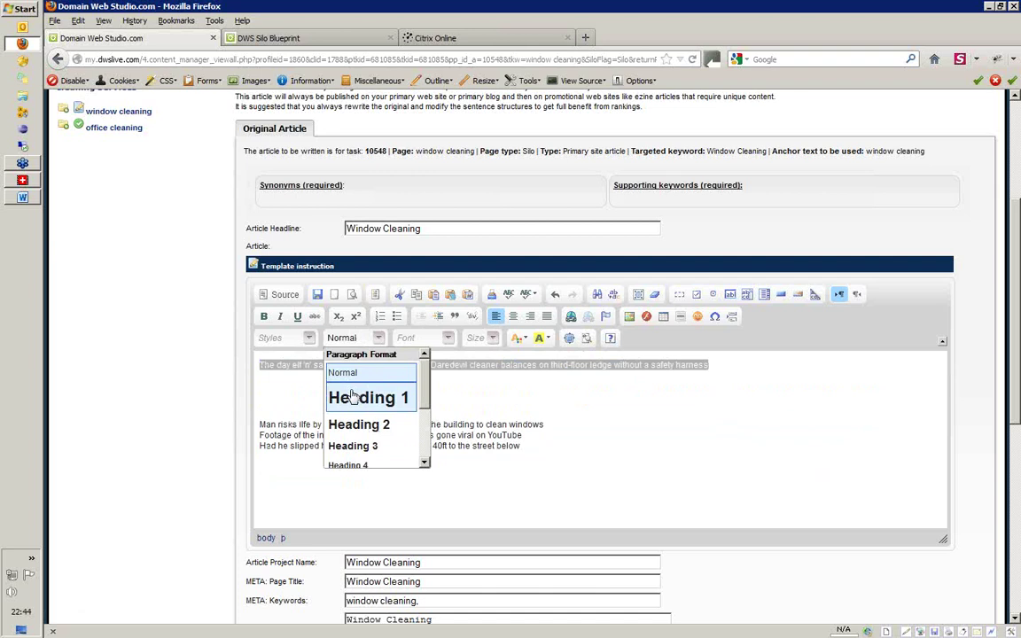
click(342, 394)
Step: Remove the empty lines between the headline and the three text lines, and check the article's HTML source
click(327, 460)
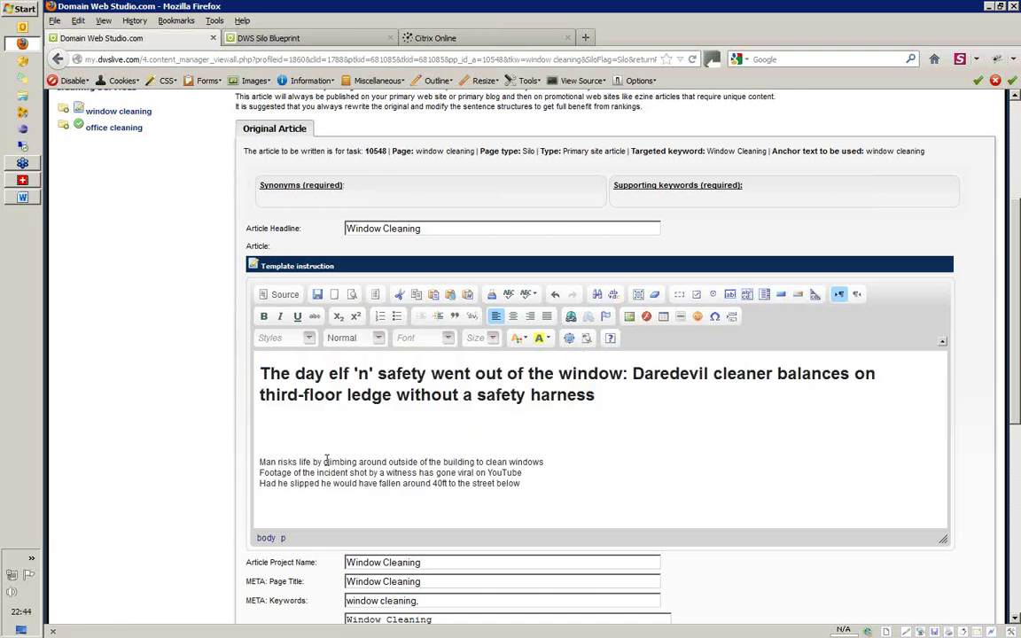
key(BackSpace)
key(BackSpace)
key(BackSpace)
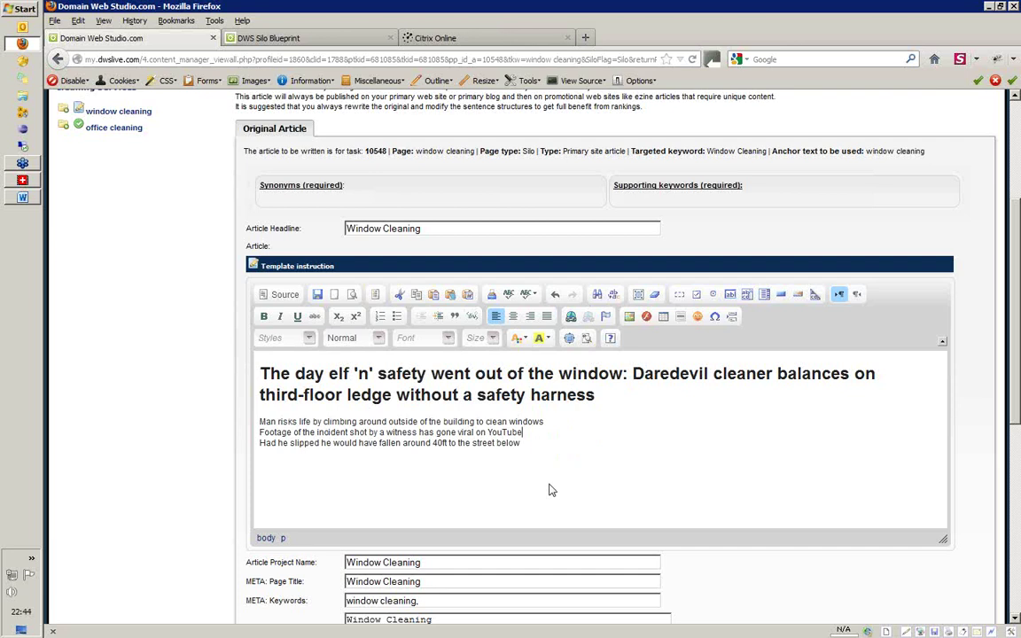
click(282, 294)
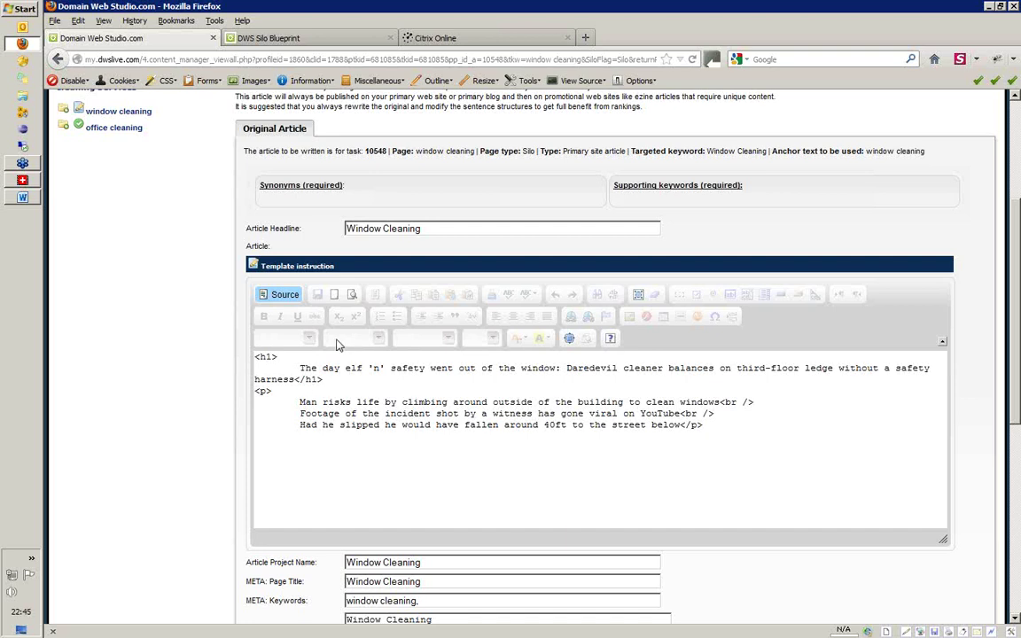
click(284, 294)
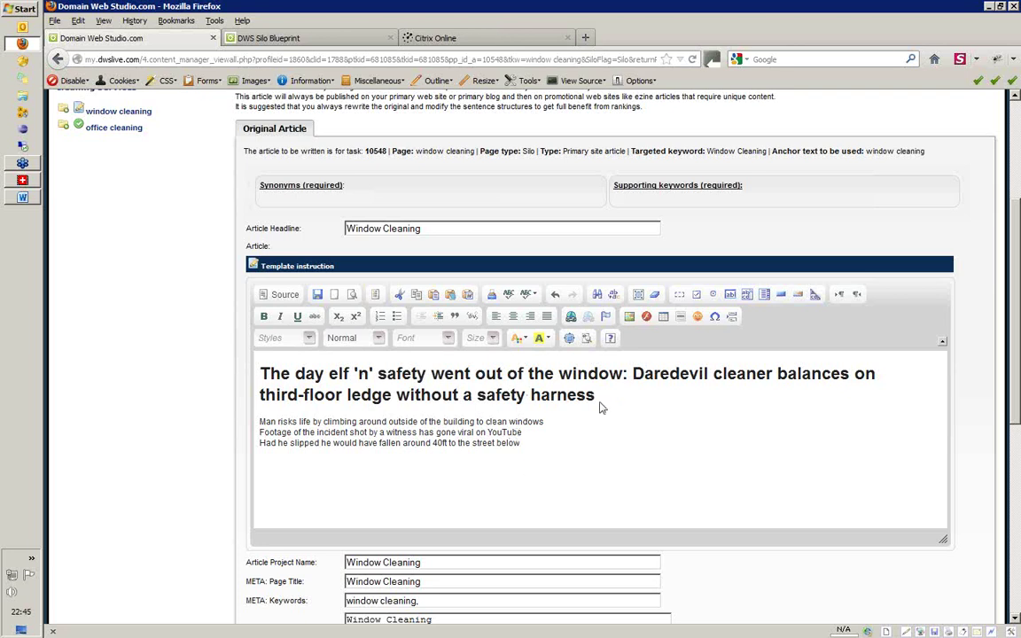
Step: Cut the cleaned text from the article and replace it with the formatted headline and bullets from the Word document
drag(595, 396, 235, 348)
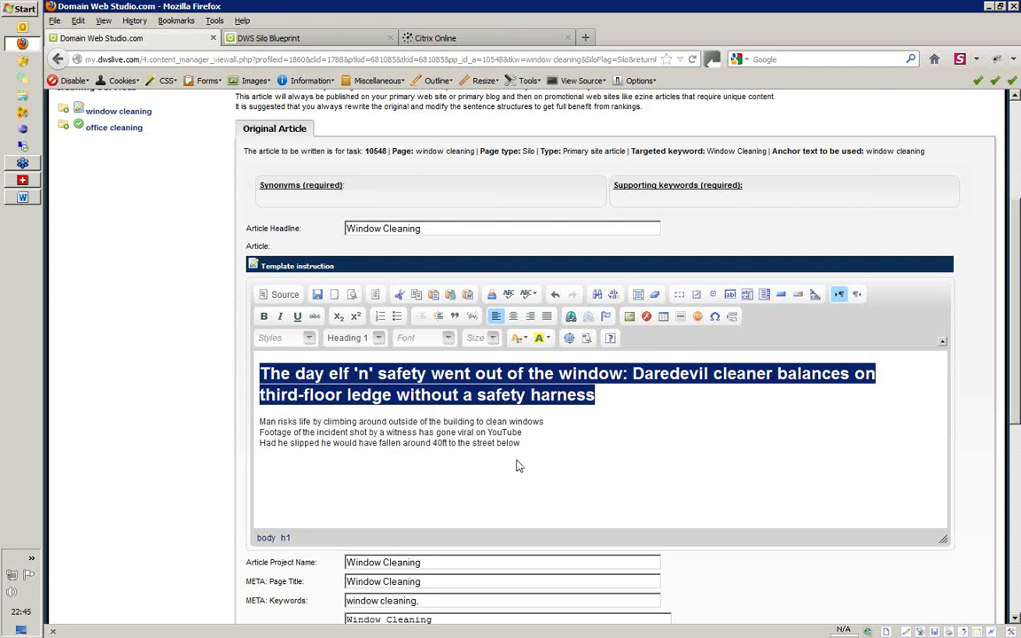
drag(532, 452, 276, 342)
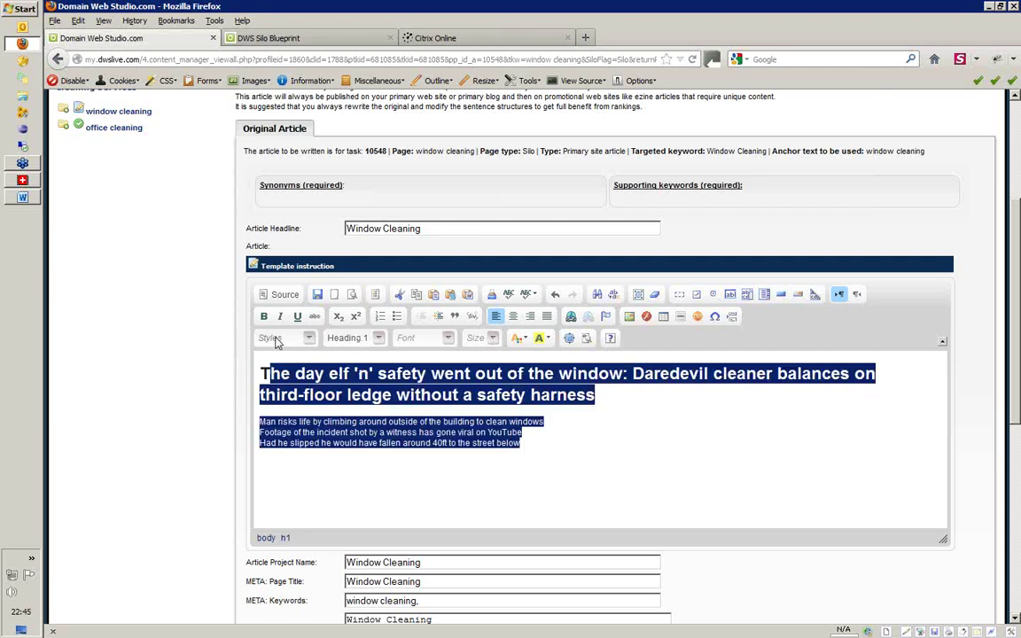
key(ctrl+x)
key(alt+Tab)
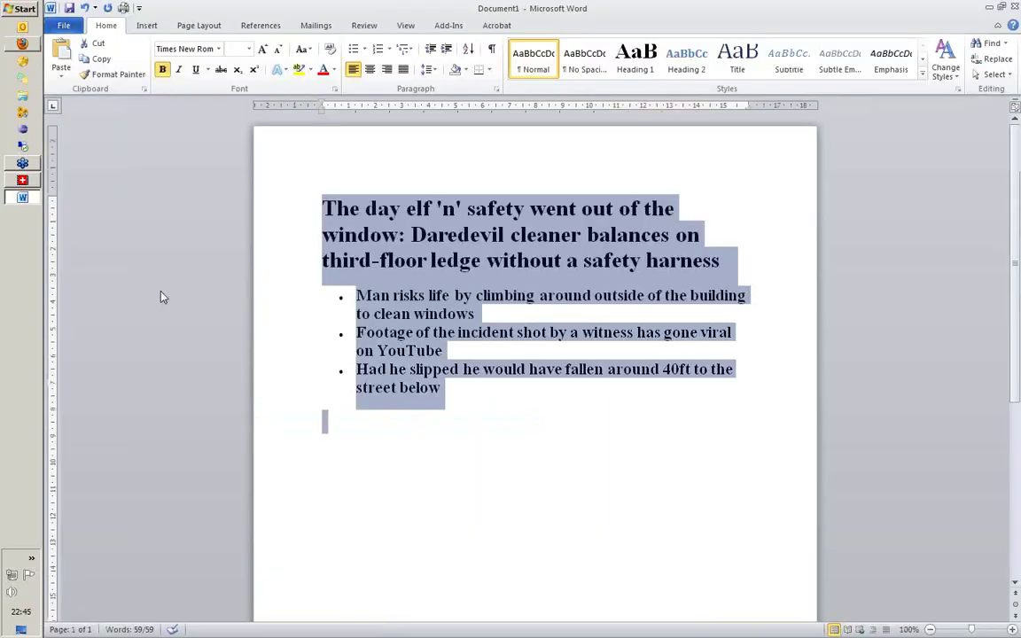
click(25, 43)
key(ctrl+v)
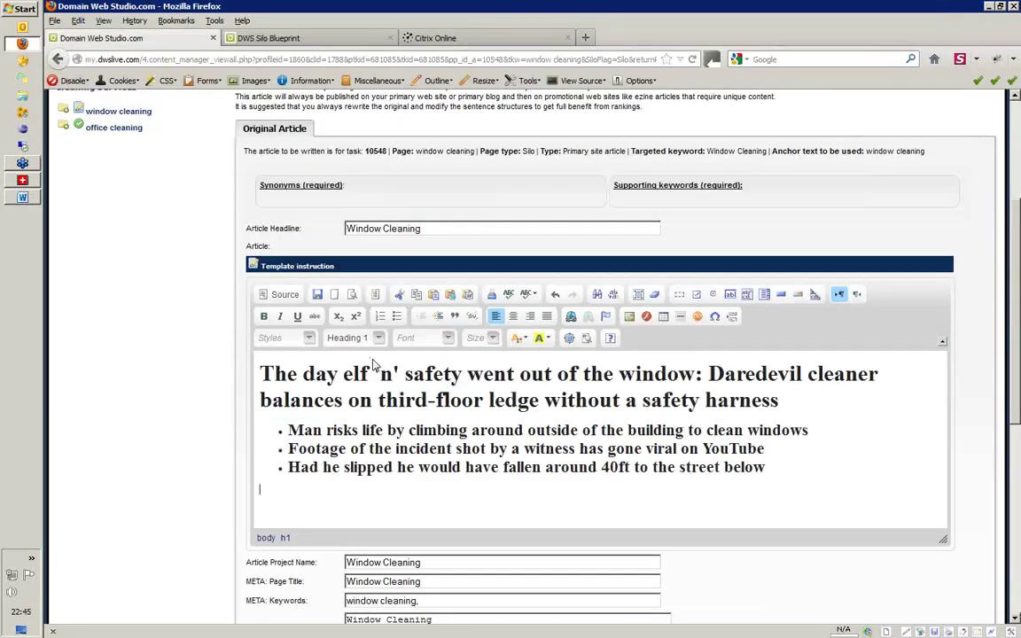
Step: Examine the inline line-height and font-family styles in the pasted text's HTML source, and return to the formatted view
click(282, 295)
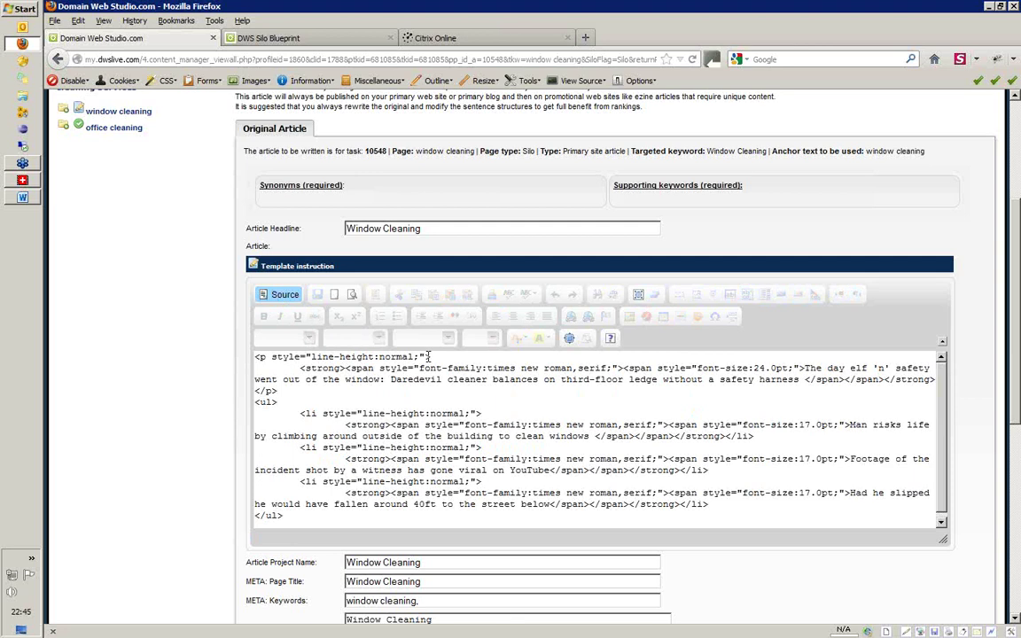
drag(413, 356, 271, 356)
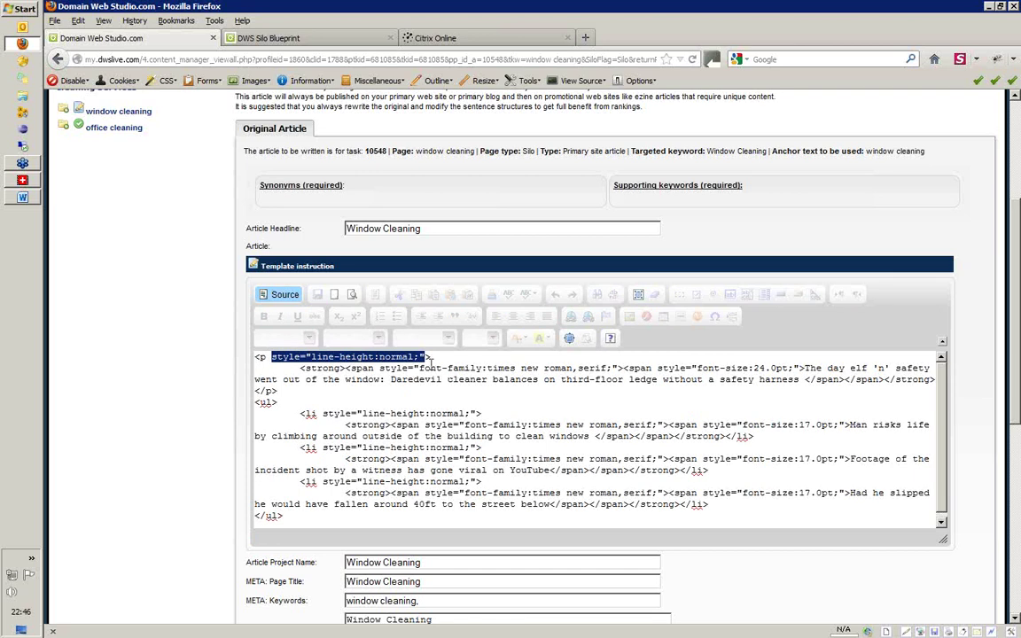
drag(420, 368, 612, 368)
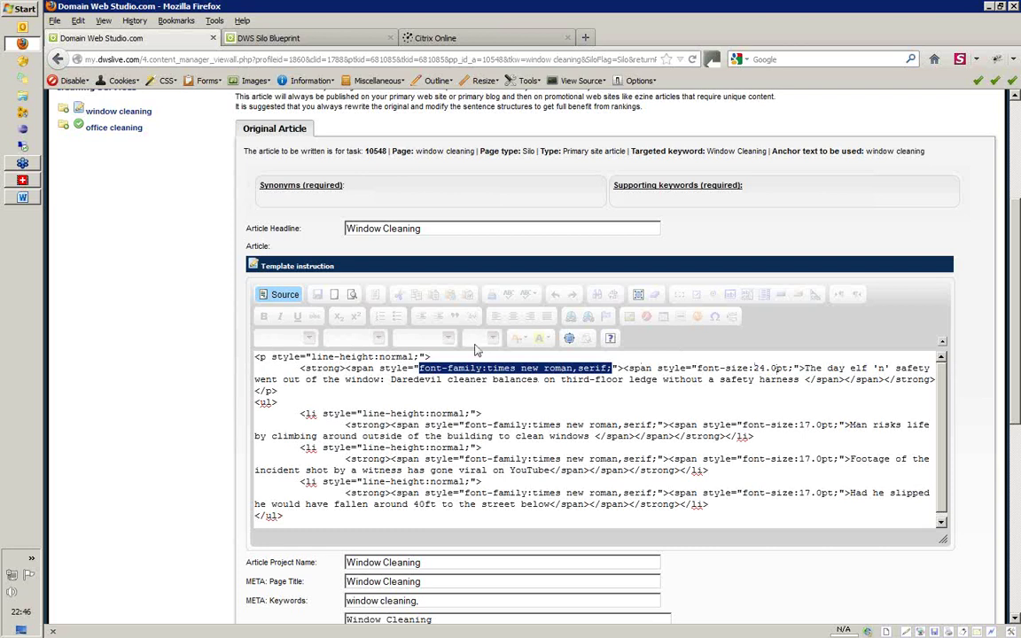
click(280, 295)
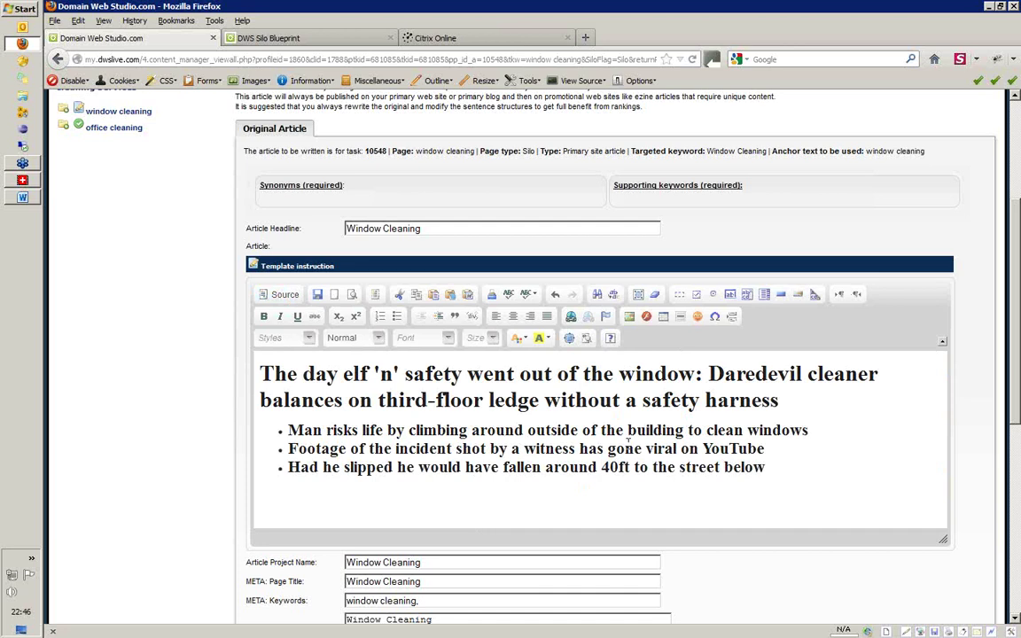
scroll(1017, 280, down, 5)
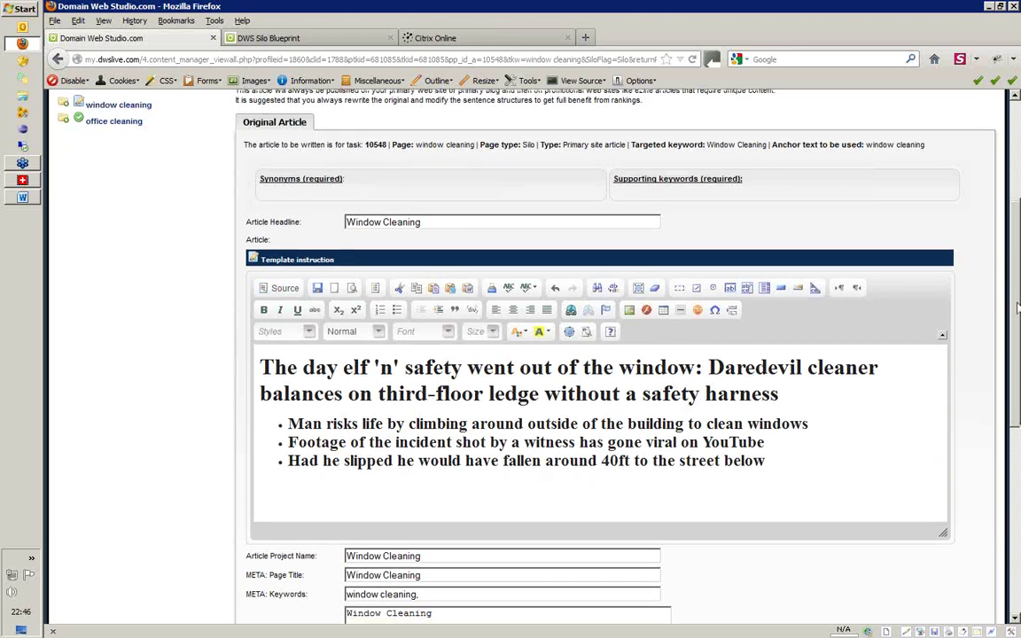
scroll(1018, 321, up, 4)
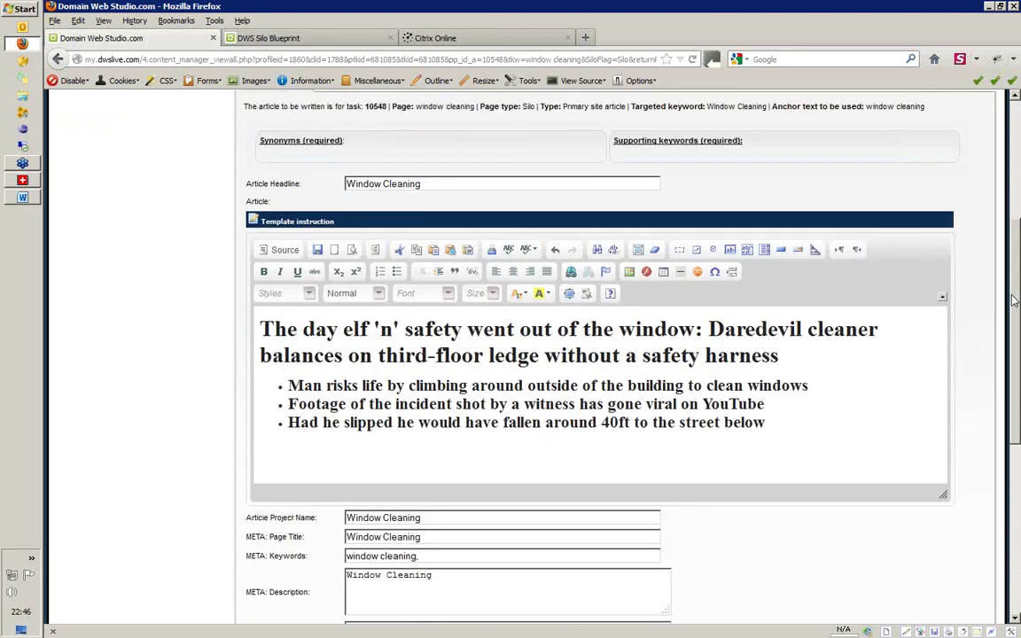
scroll(1017, 321, down, 1)
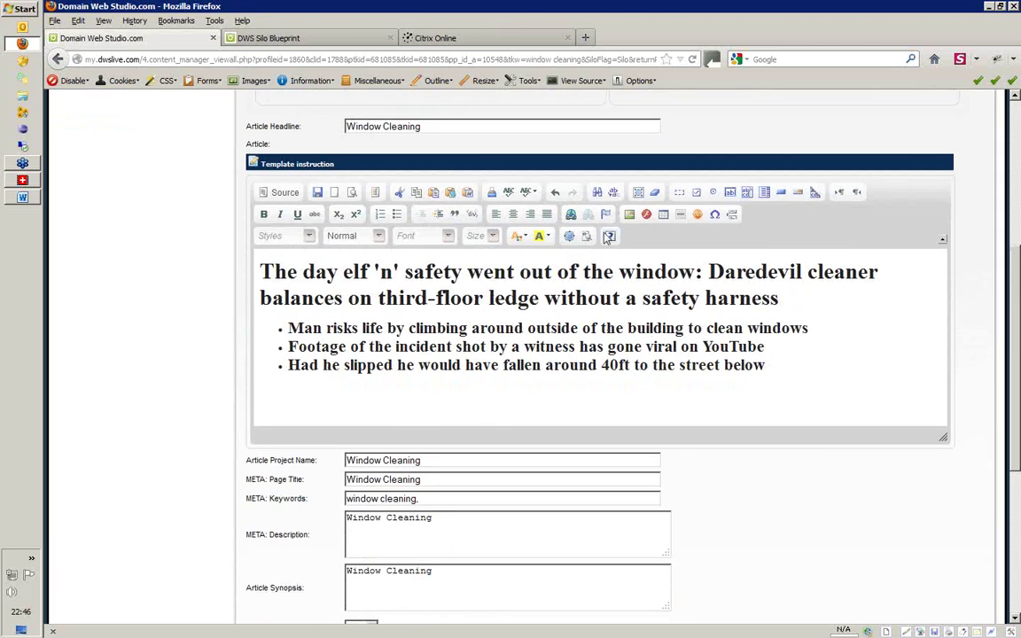
drag(1011, 328, 1001, 255)
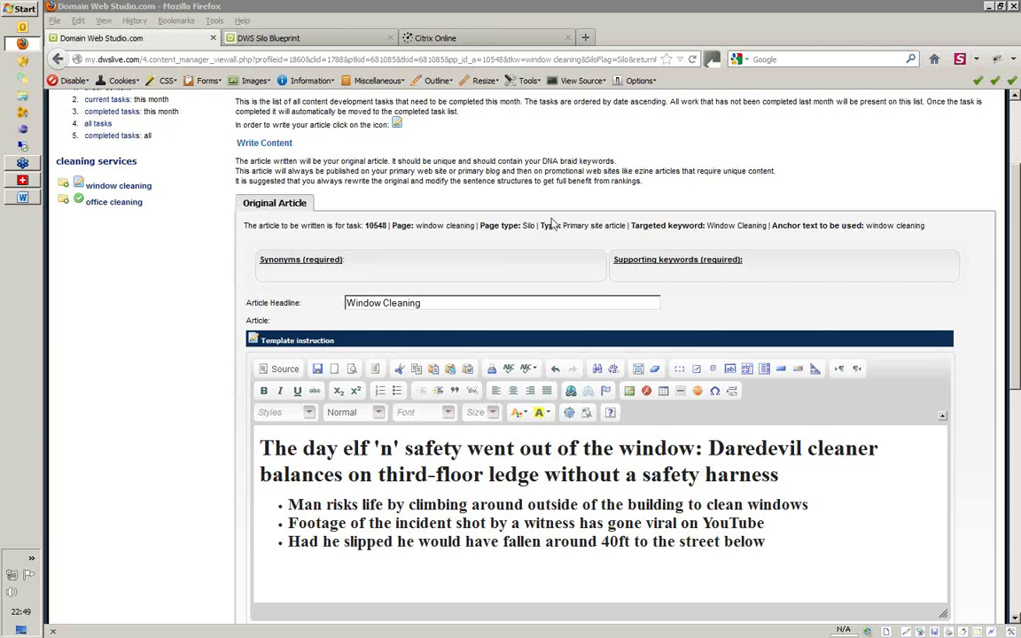
Step: Close the DWS Silo Blueprint page and the Word document, discarding the document's unsaved changes
click(390, 38)
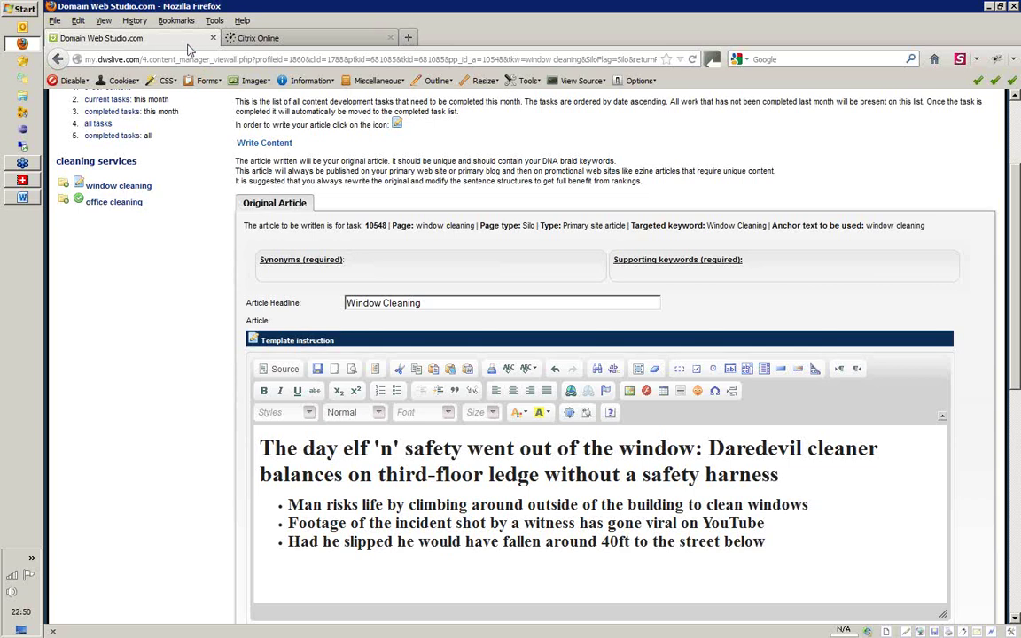
right_click(22, 199)
click(80, 245)
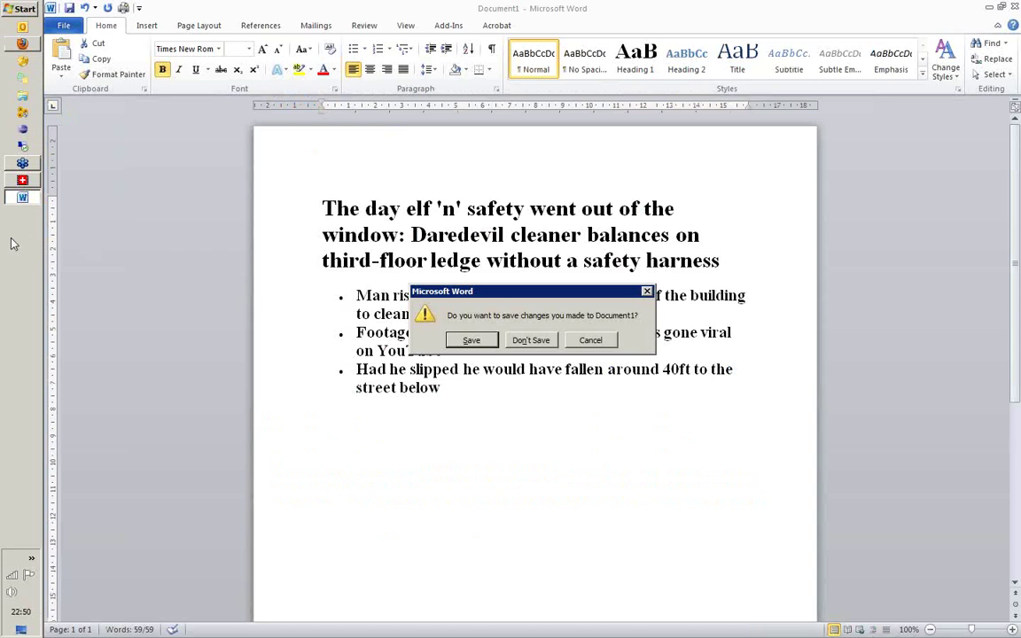
click(530, 341)
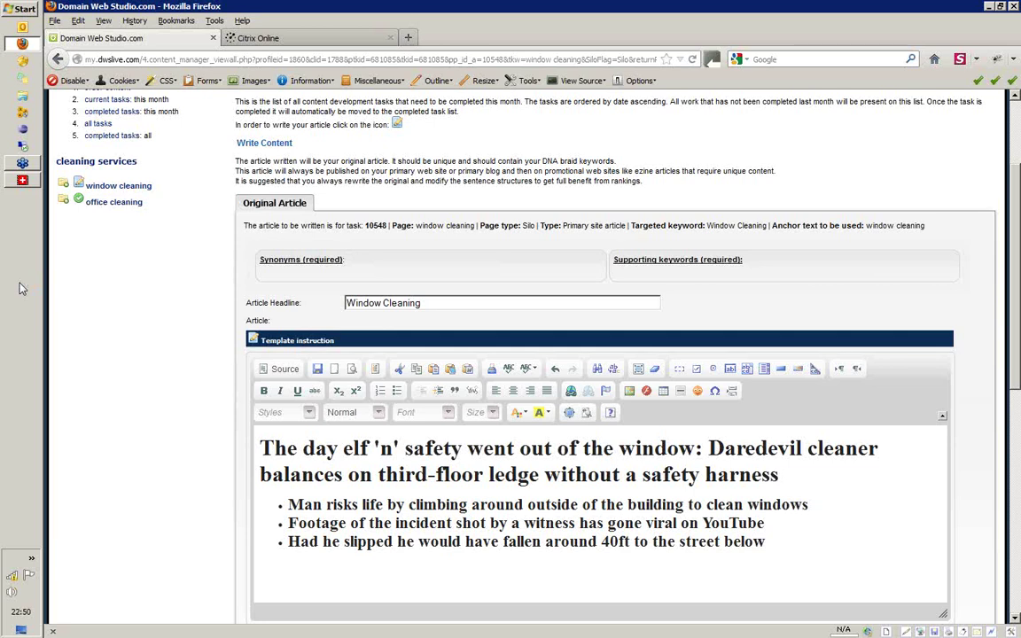
Step: Connect the computer to the 5 GHz home wireless network
click(30, 573)
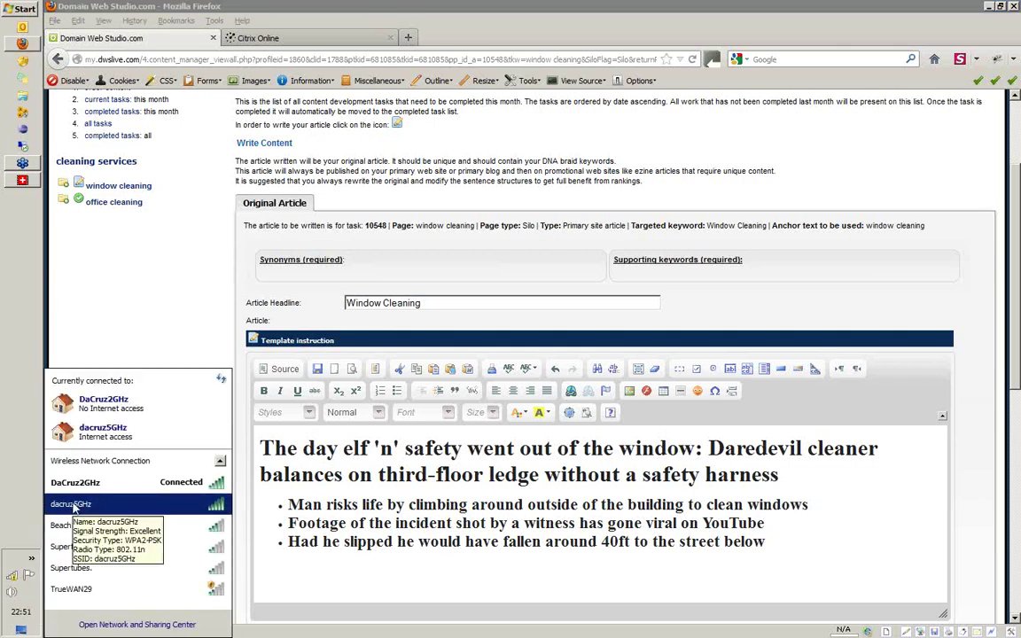
right_click(71, 505)
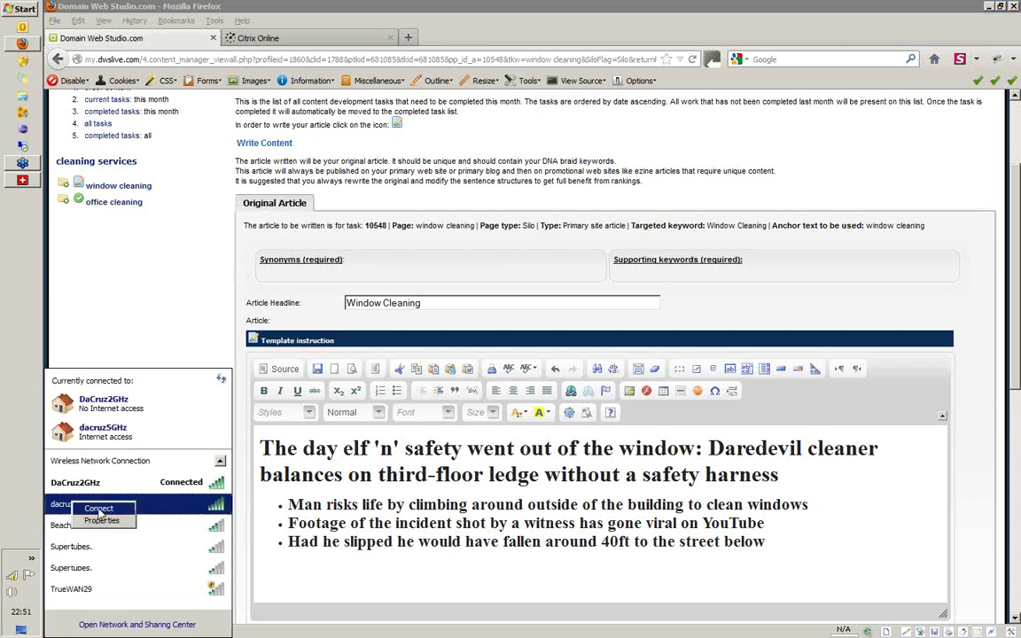
click(88, 510)
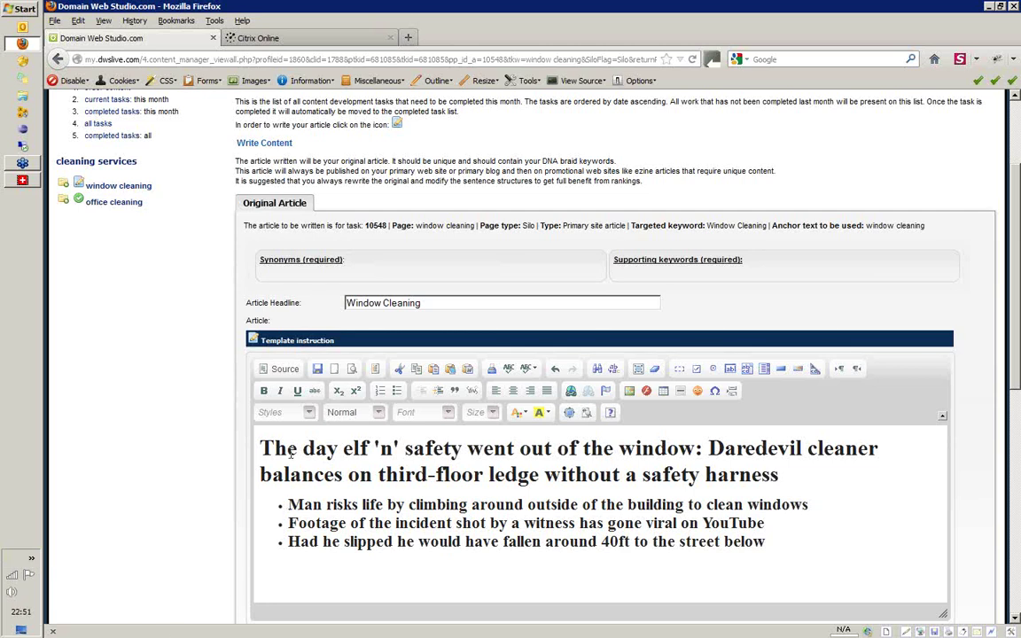
Step: Examine the inline styles and the ul and li list tags in the article's HTML source, and return to the formatted view
click(284, 370)
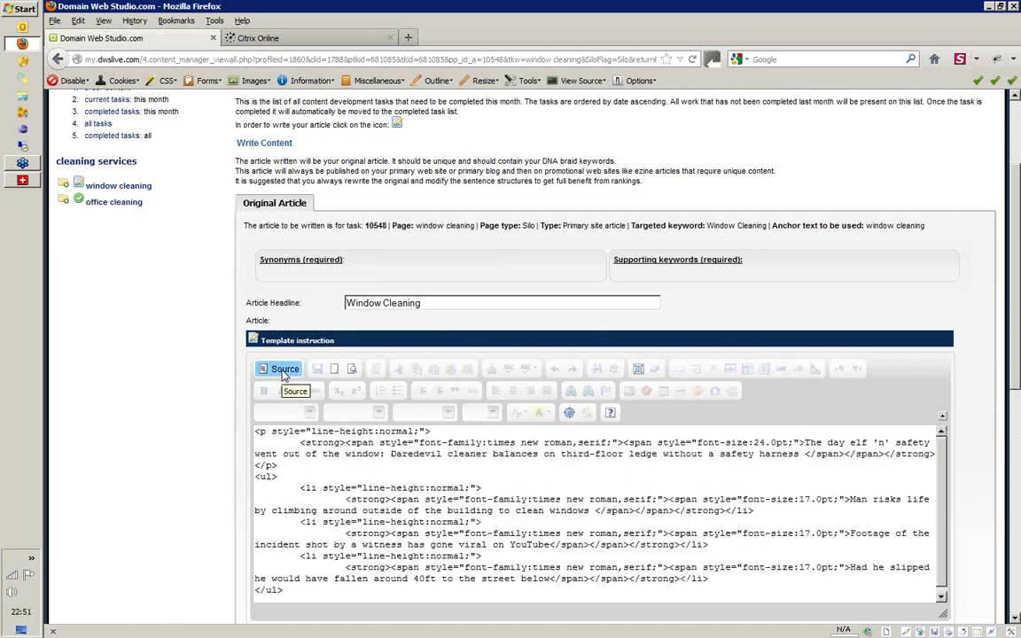
drag(293, 443, 372, 512)
click(322, 489)
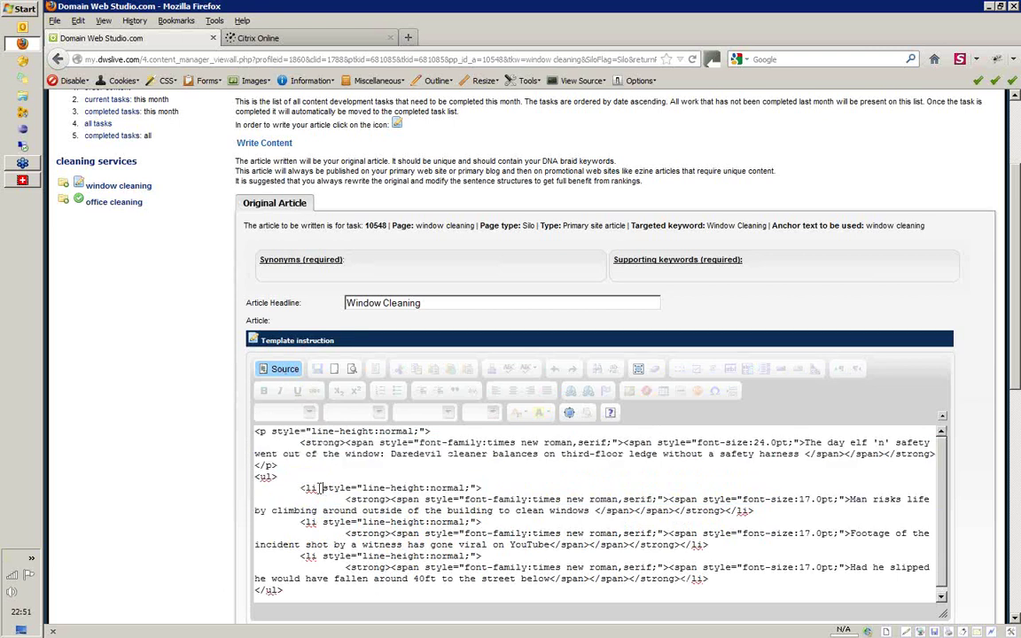
double_click(311, 488)
double_click(310, 522)
double_click(275, 589)
double_click(309, 488)
click(280, 371)
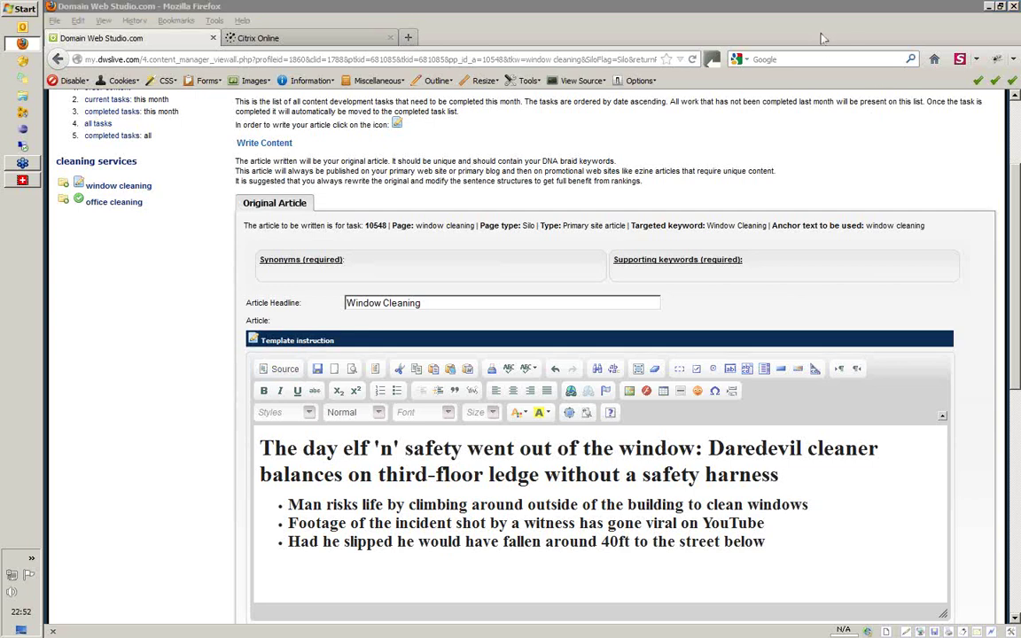
Step: Look over the article page and reveal the options of the Website Blueprint stage
click(1015, 206)
scroll(1016, 205, up, 3)
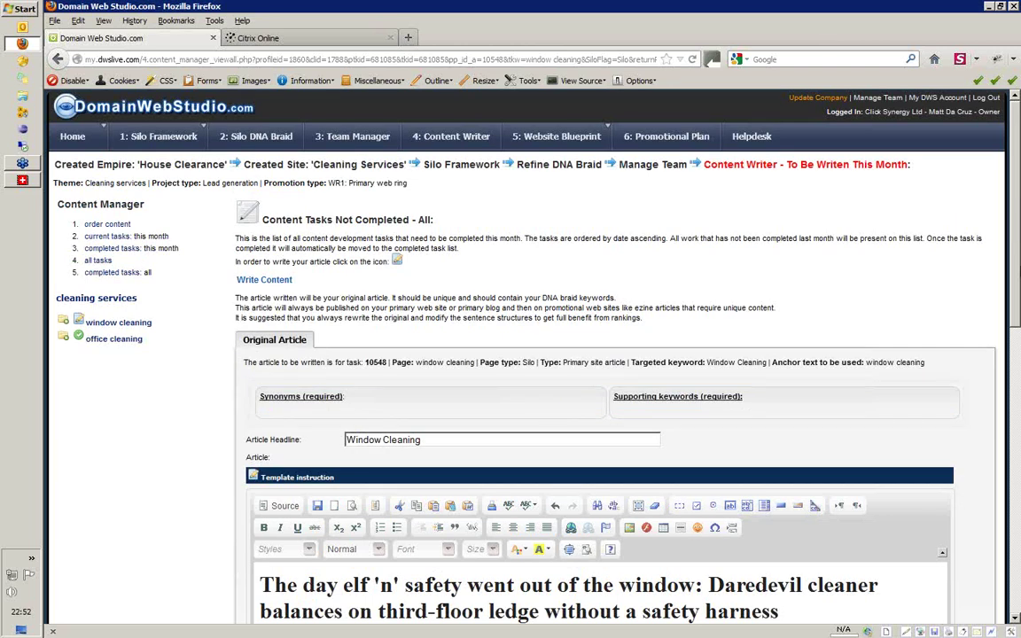
scroll(1017, 299, down, 2)
scroll(1017, 301, down, 1)
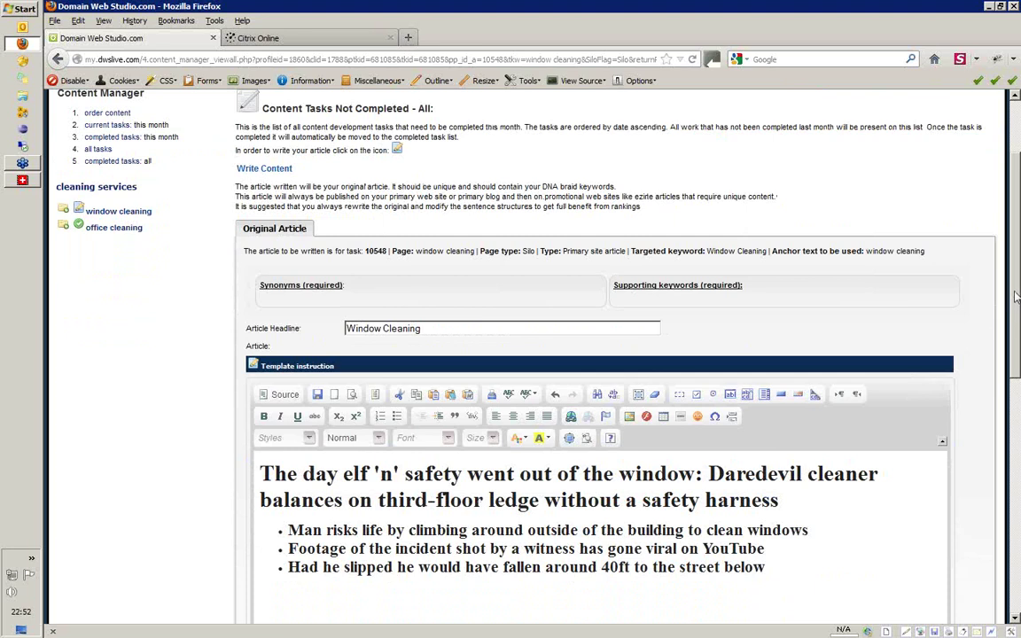
scroll(916, 266, up, 3)
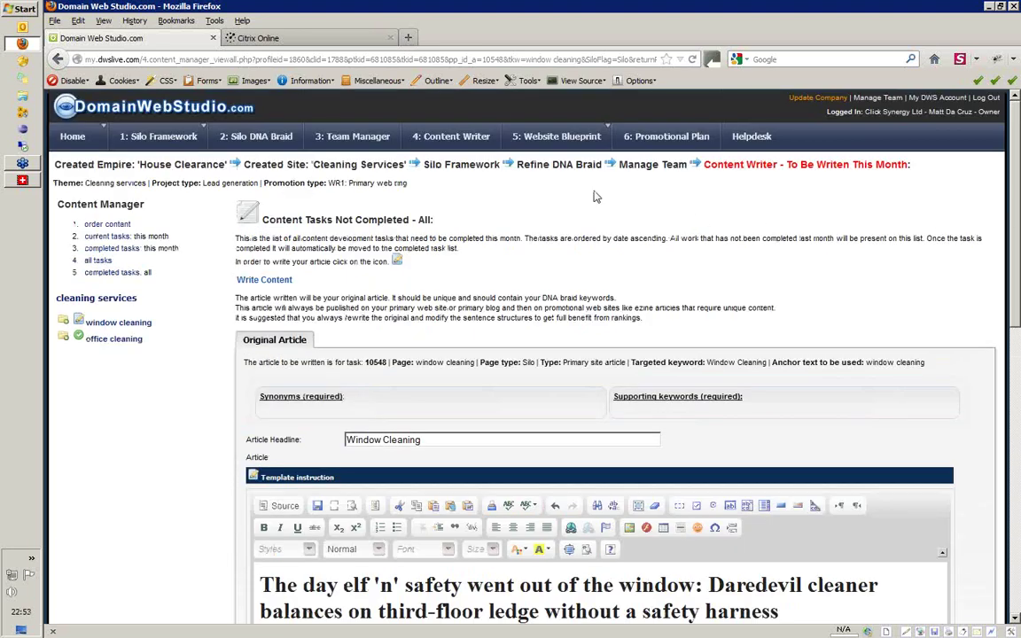
mouse_move(556, 142)
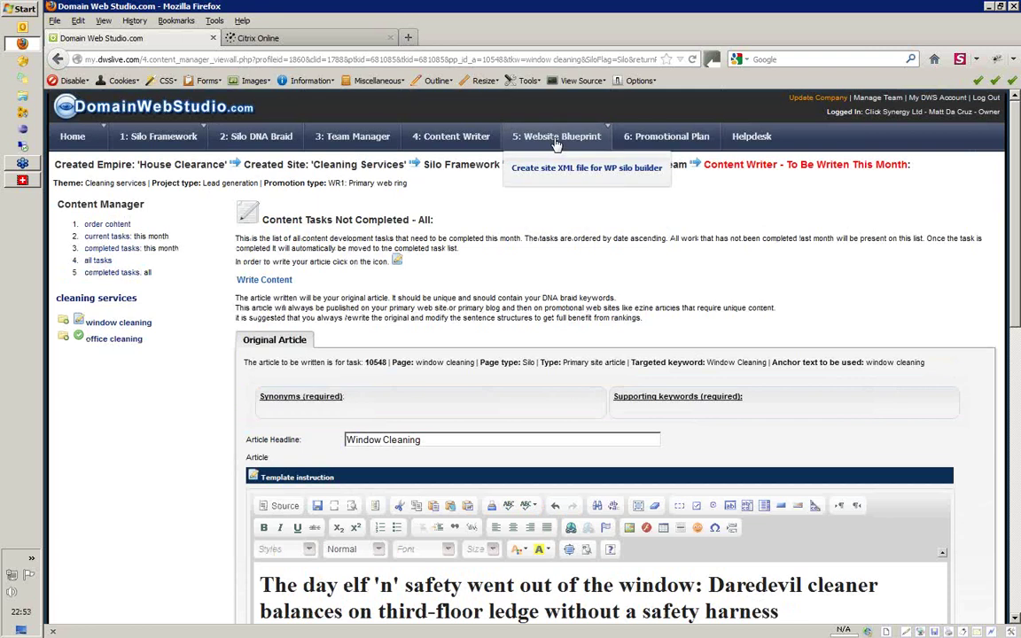